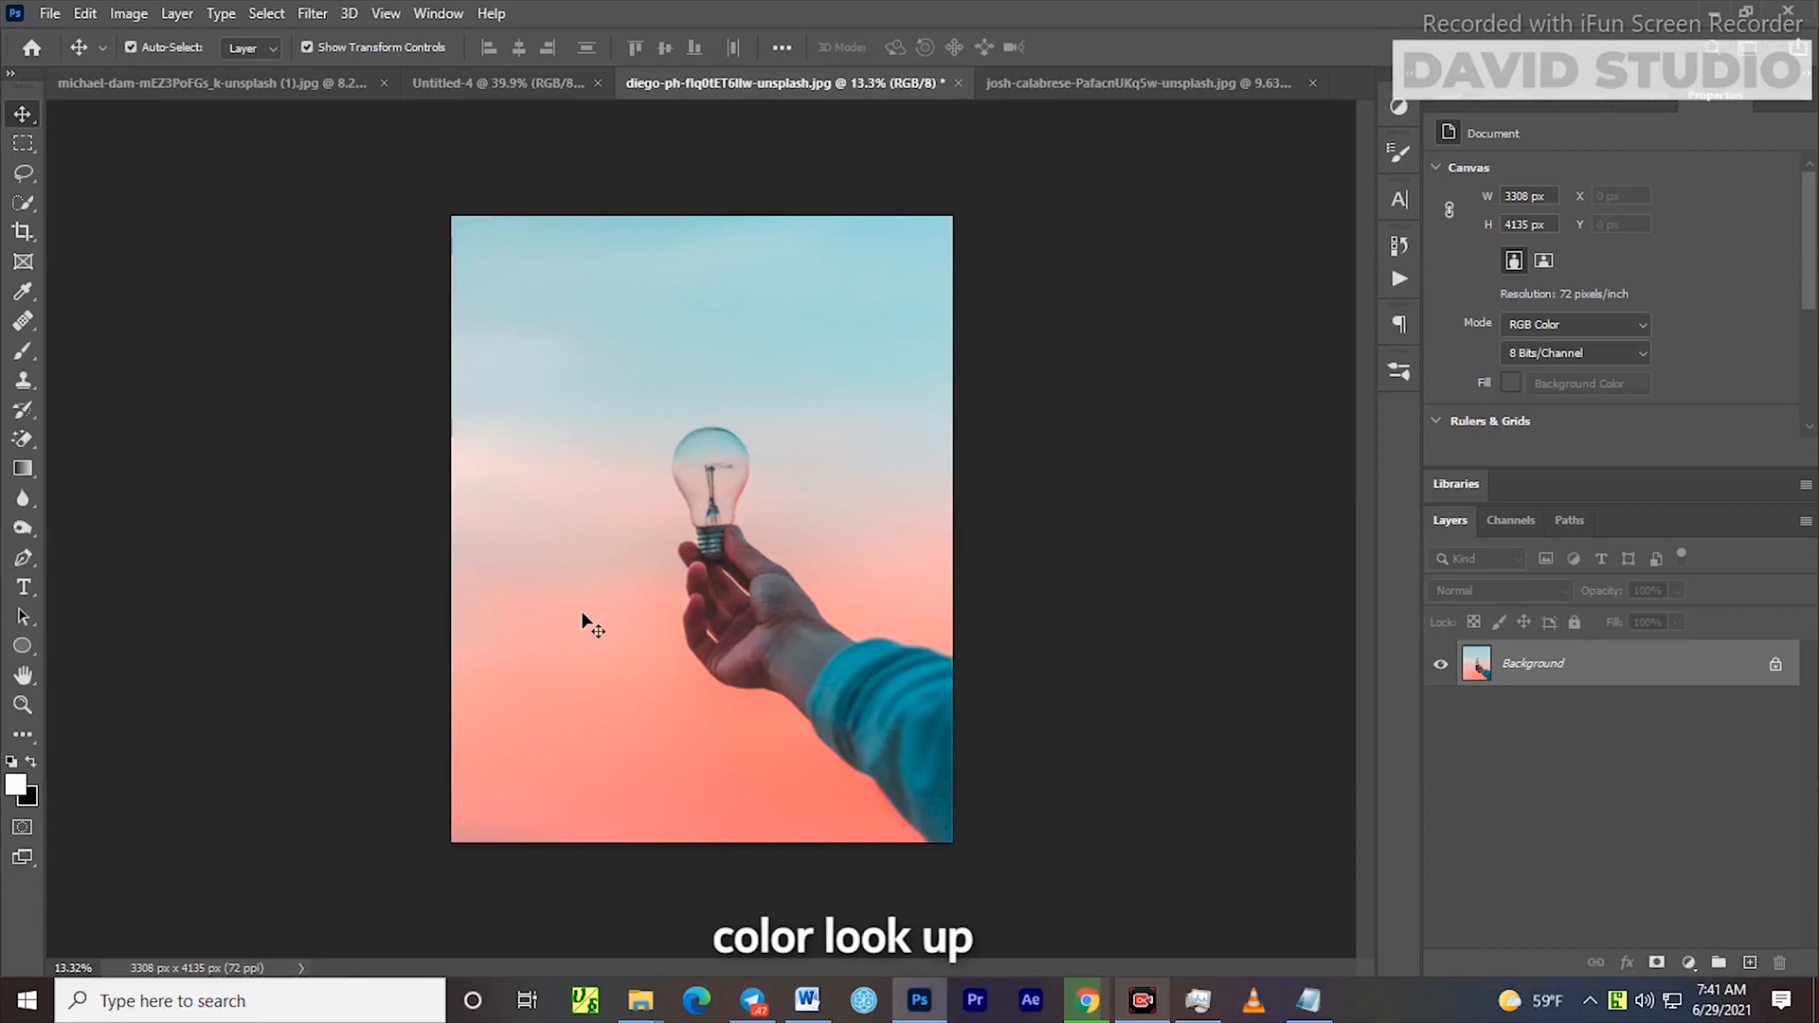
Add a Color Lookup adjustment layer above the Background and load the NightFromDay.CUBE 3D LUT
key(ctrl+shift+n)
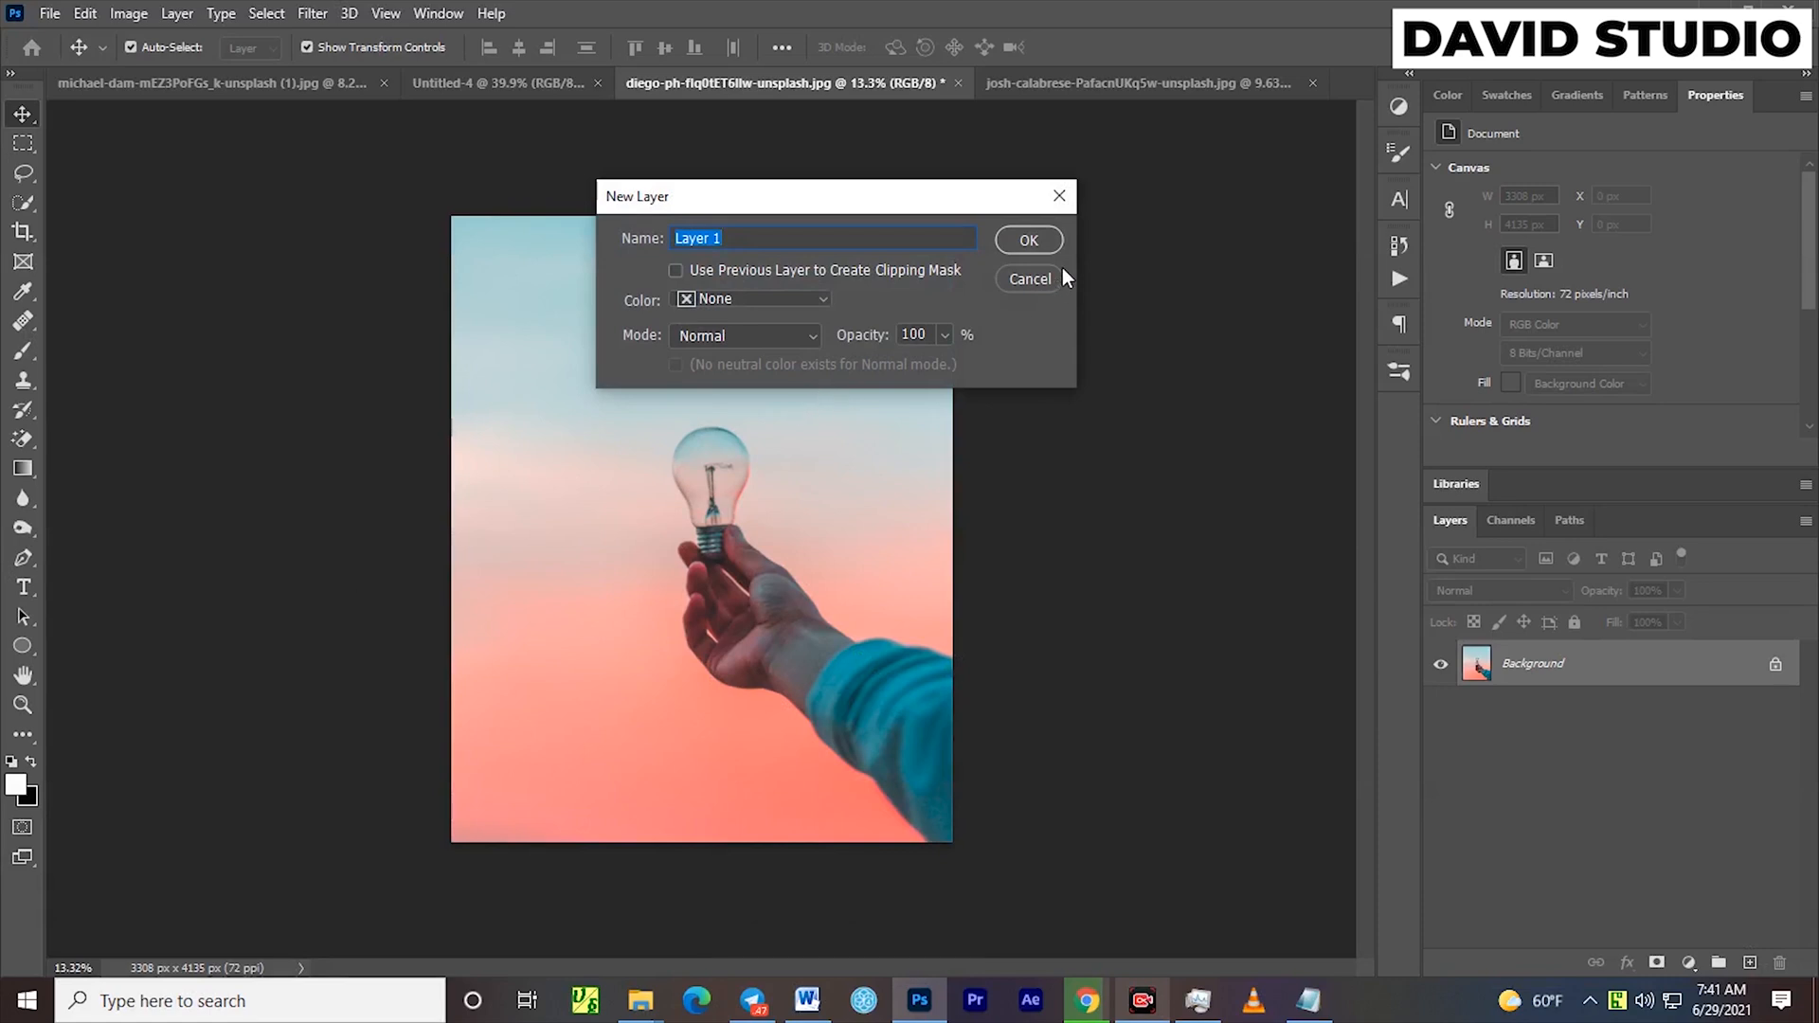
click(1033, 279)
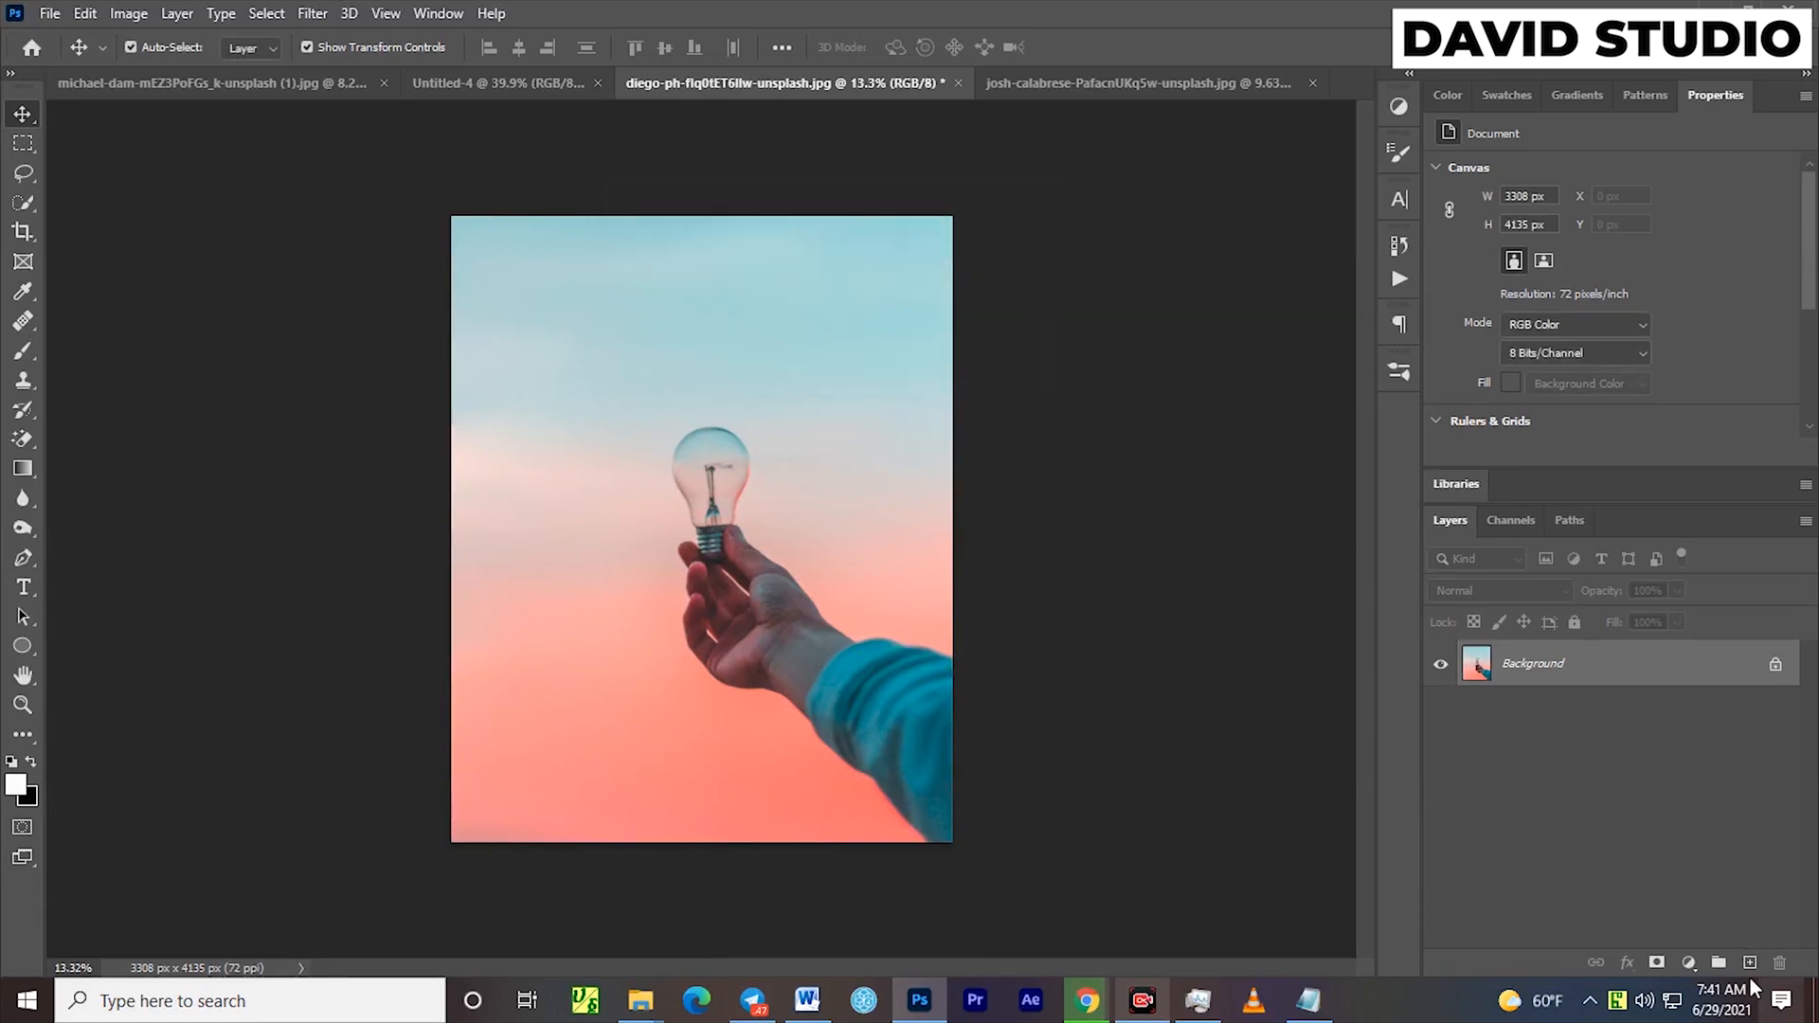
click(1690, 963)
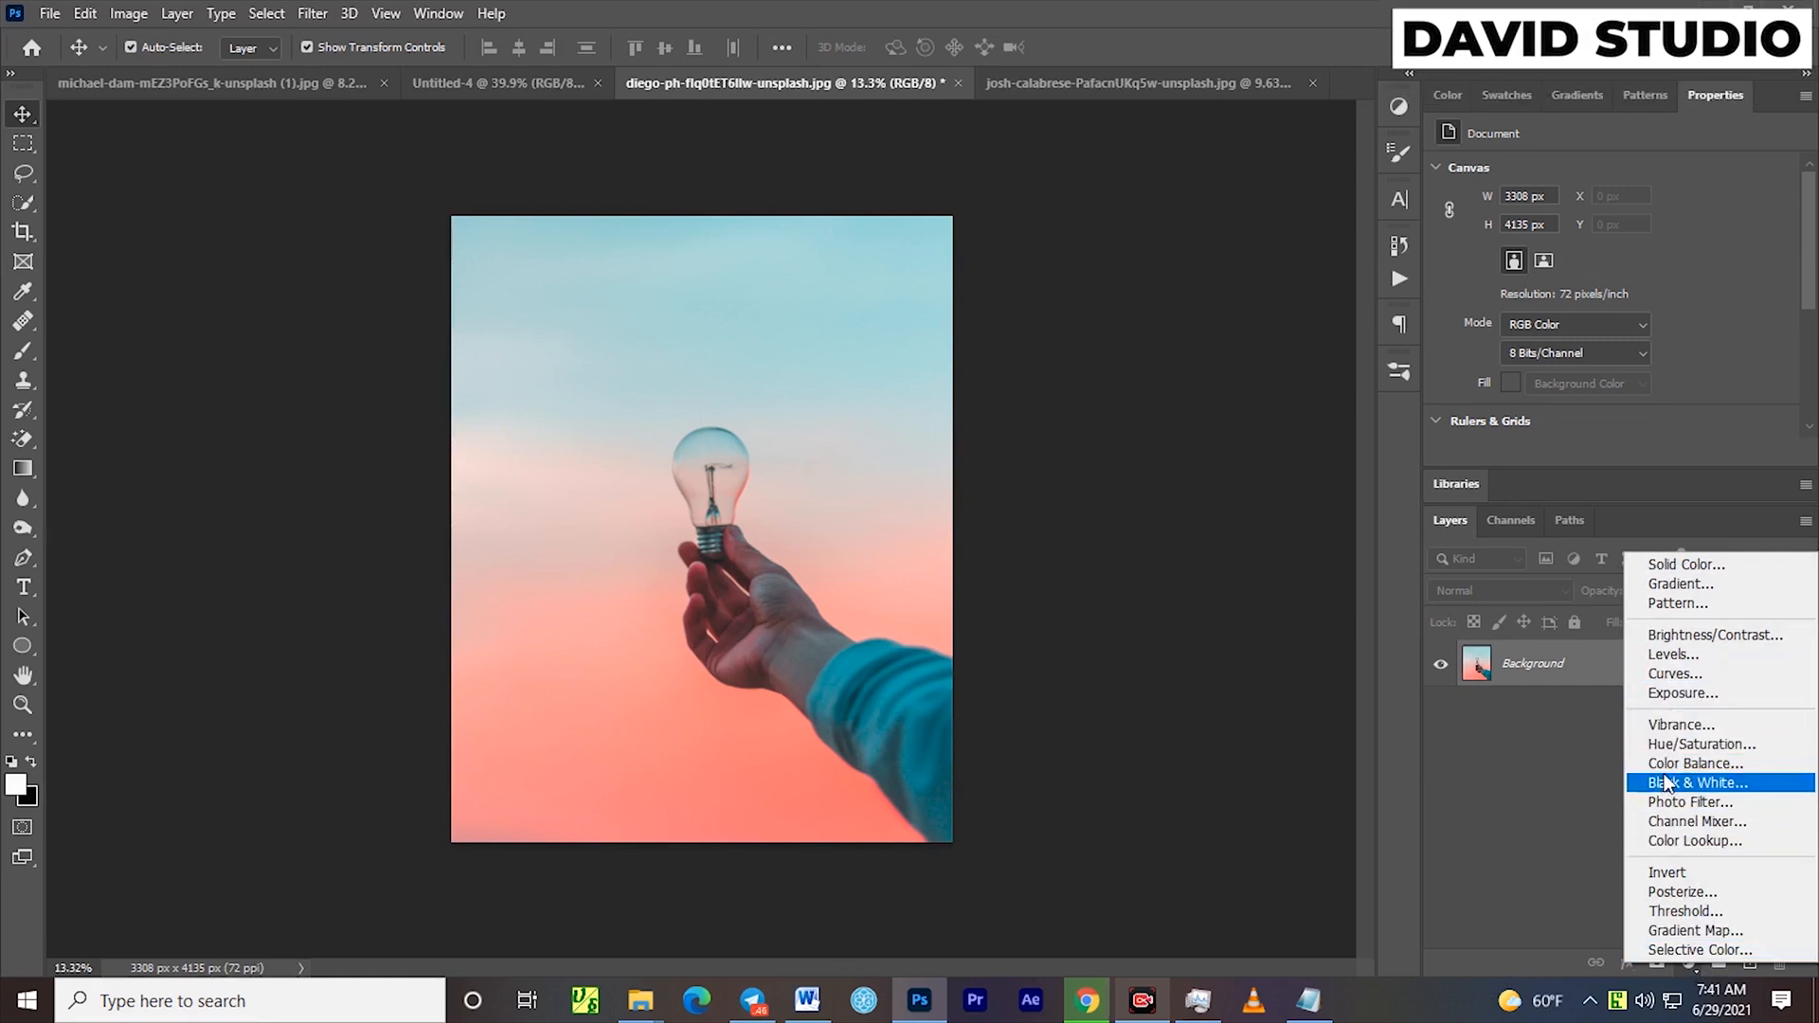
click(1685, 841)
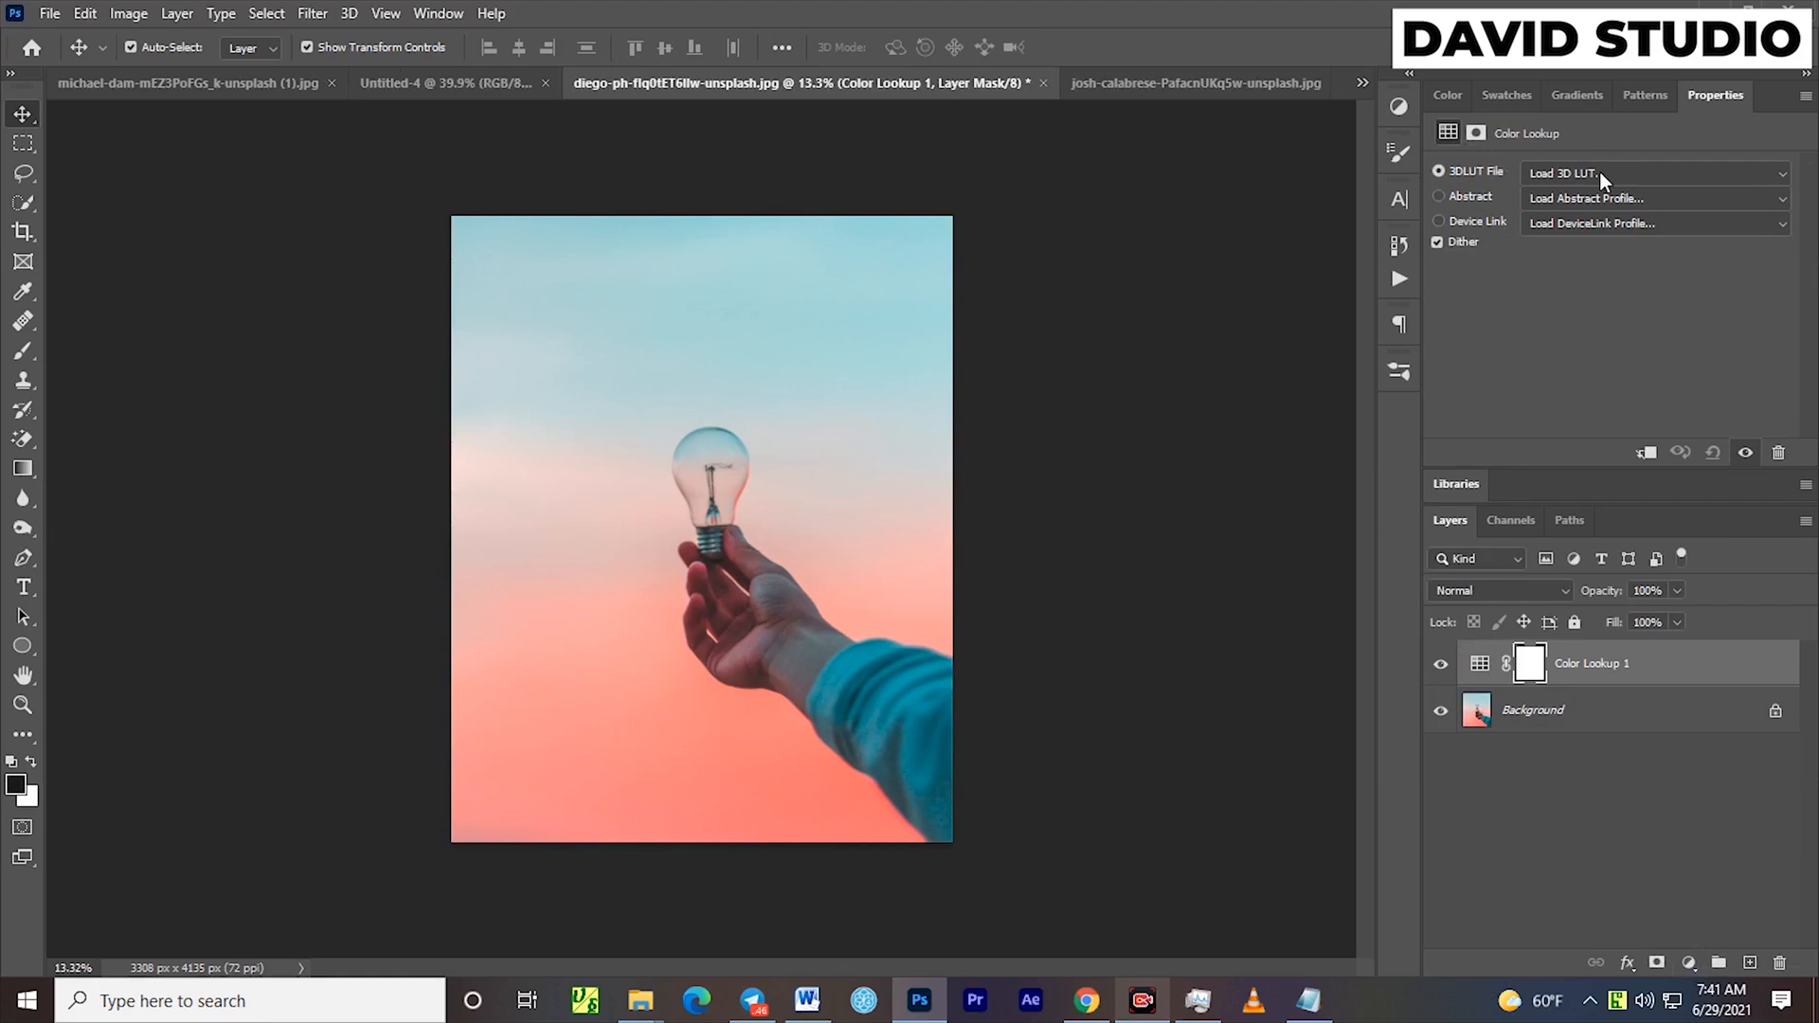
click(1600, 172)
scroll(1781, 507, down, 10)
drag(1805, 502, 1809, 727)
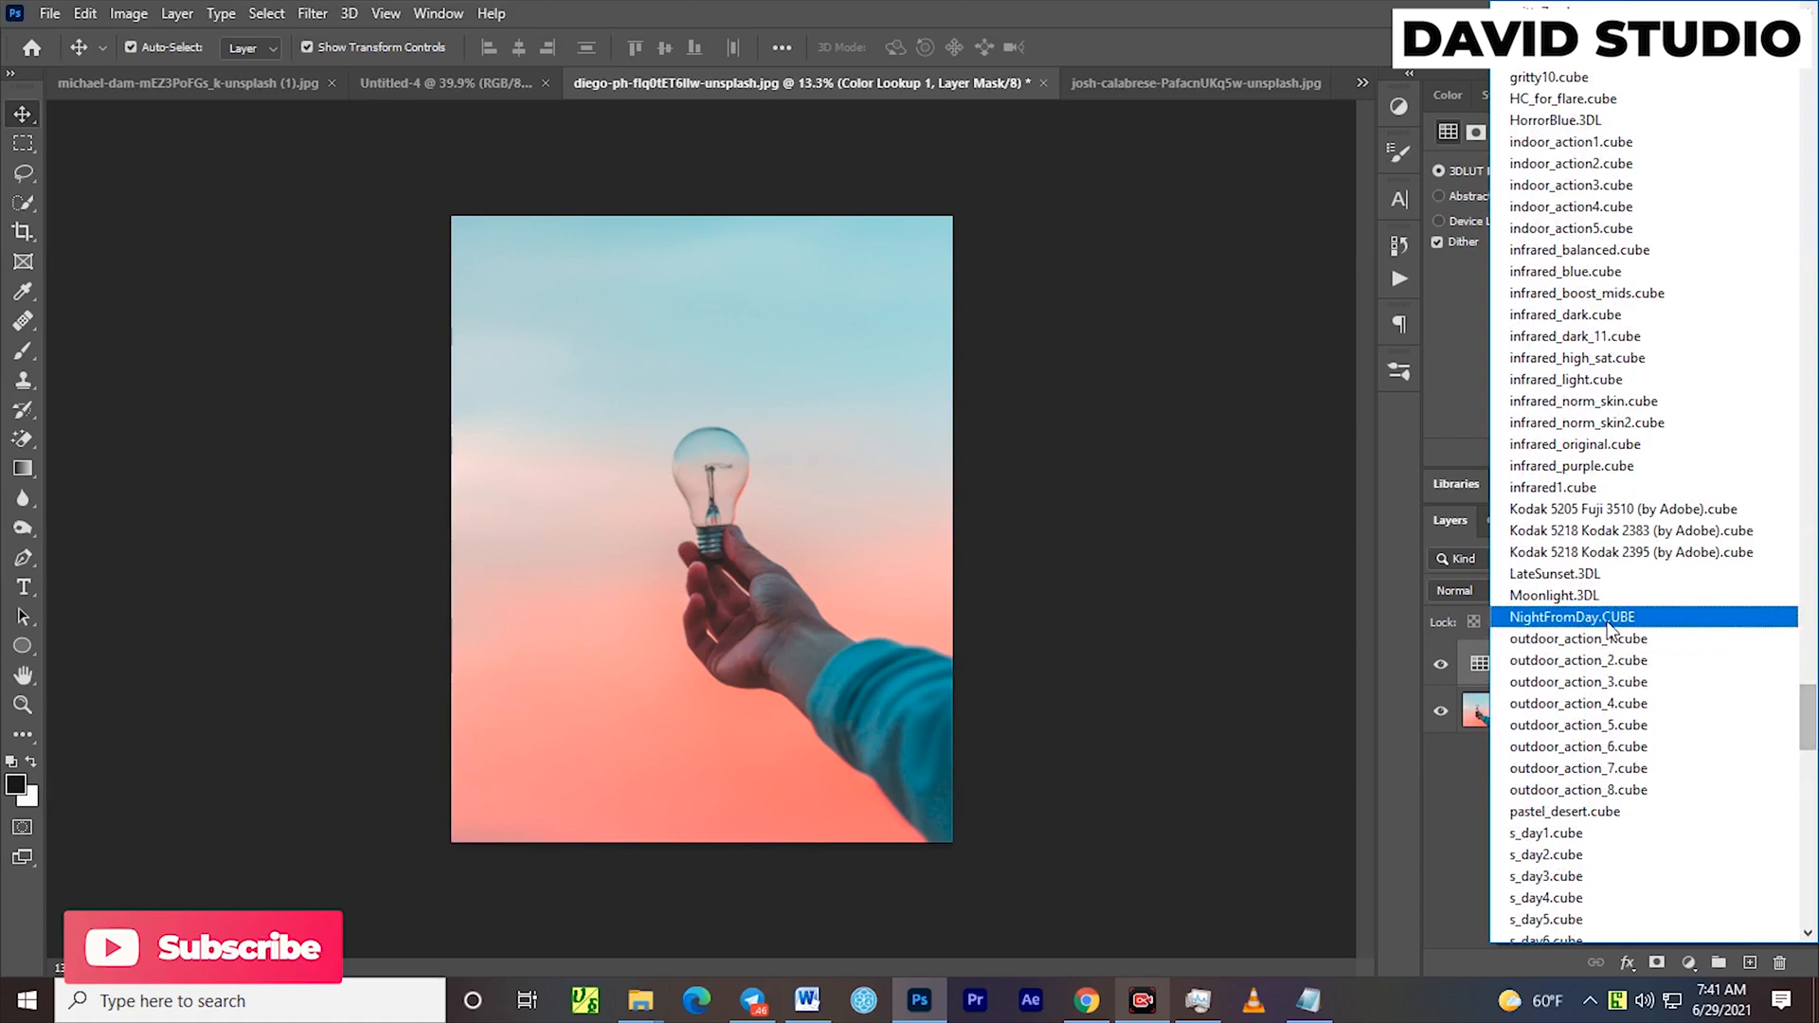
click(1573, 617)
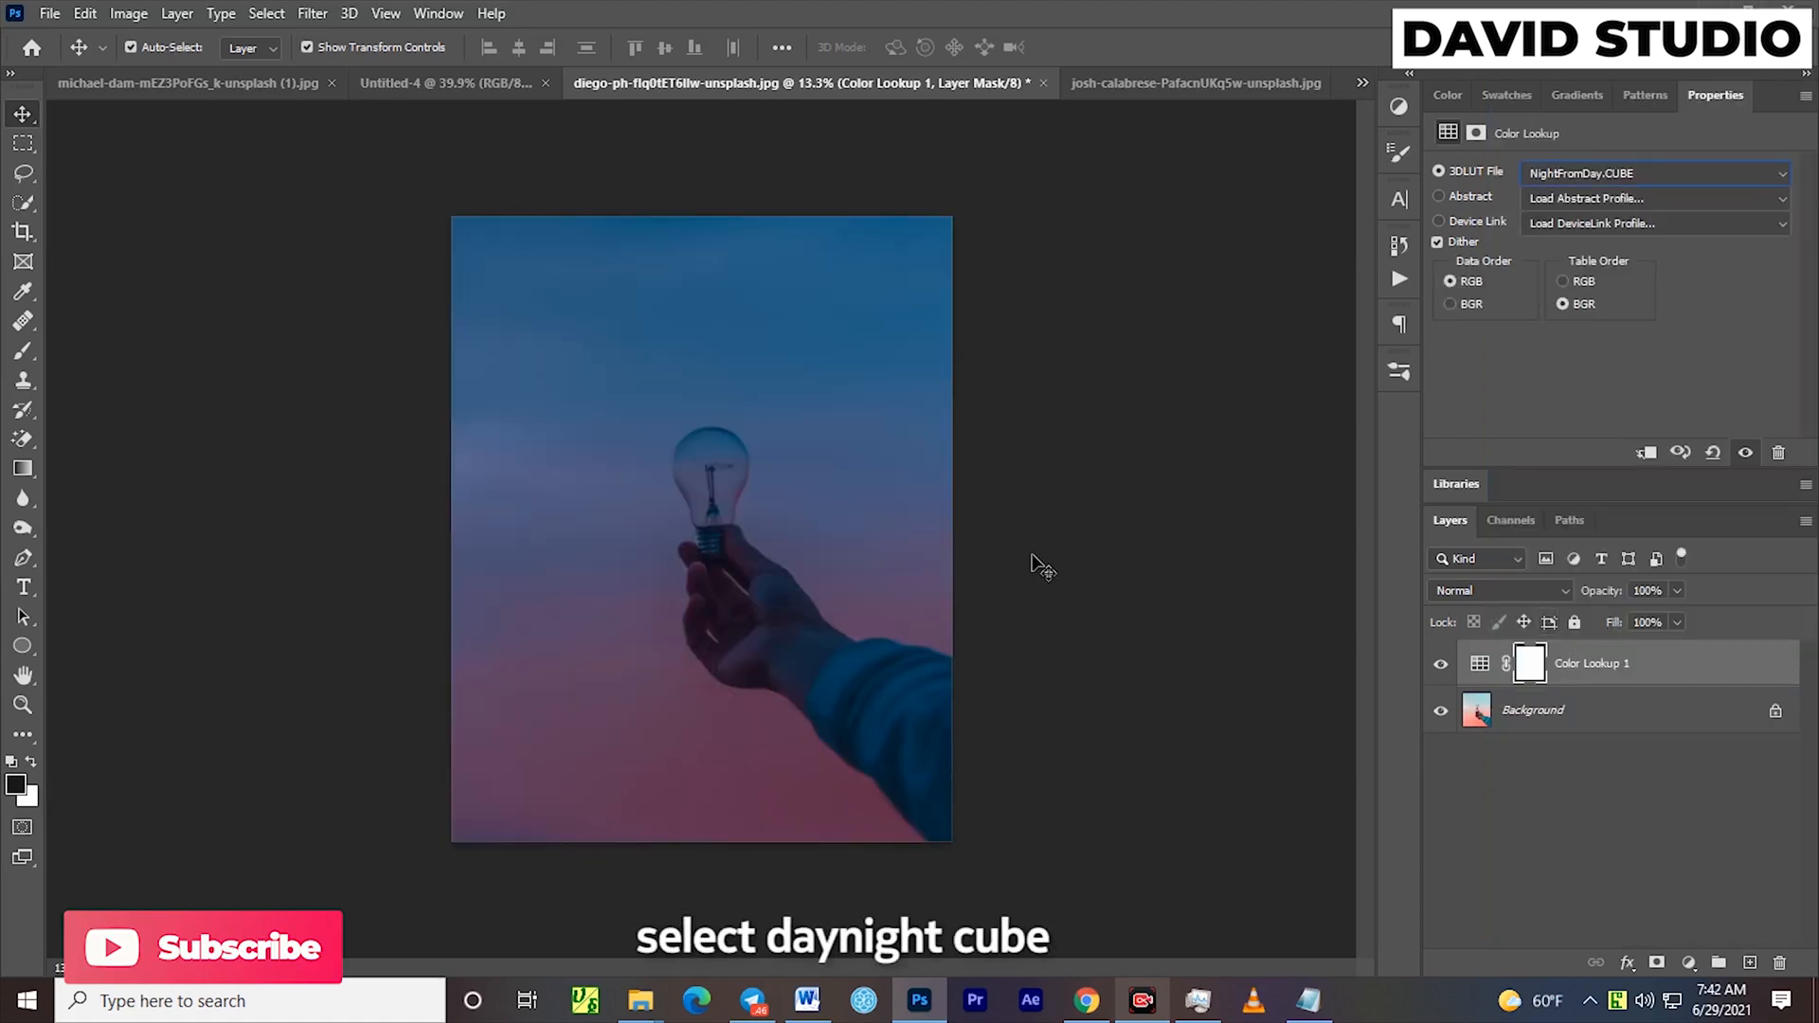
Hide the Color Lookup adjustment and show it again to compare the photo with and without the night effect
click(1609, 717)
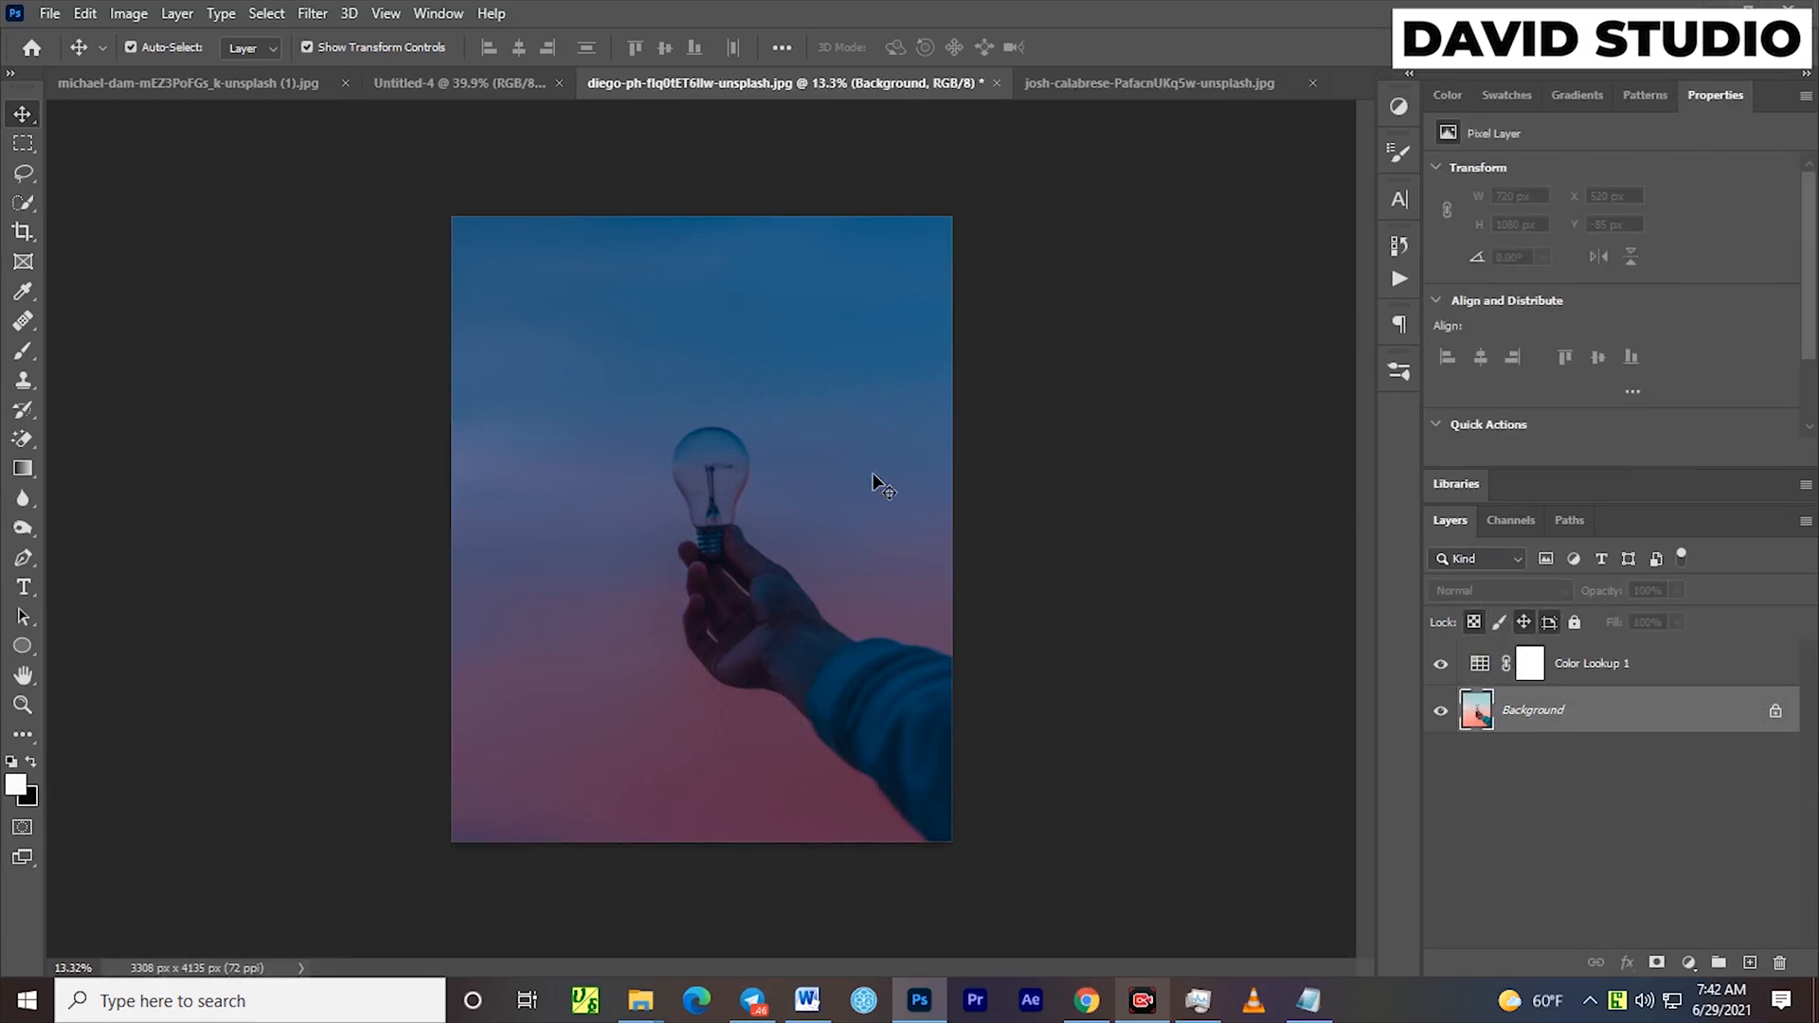
click(1440, 666)
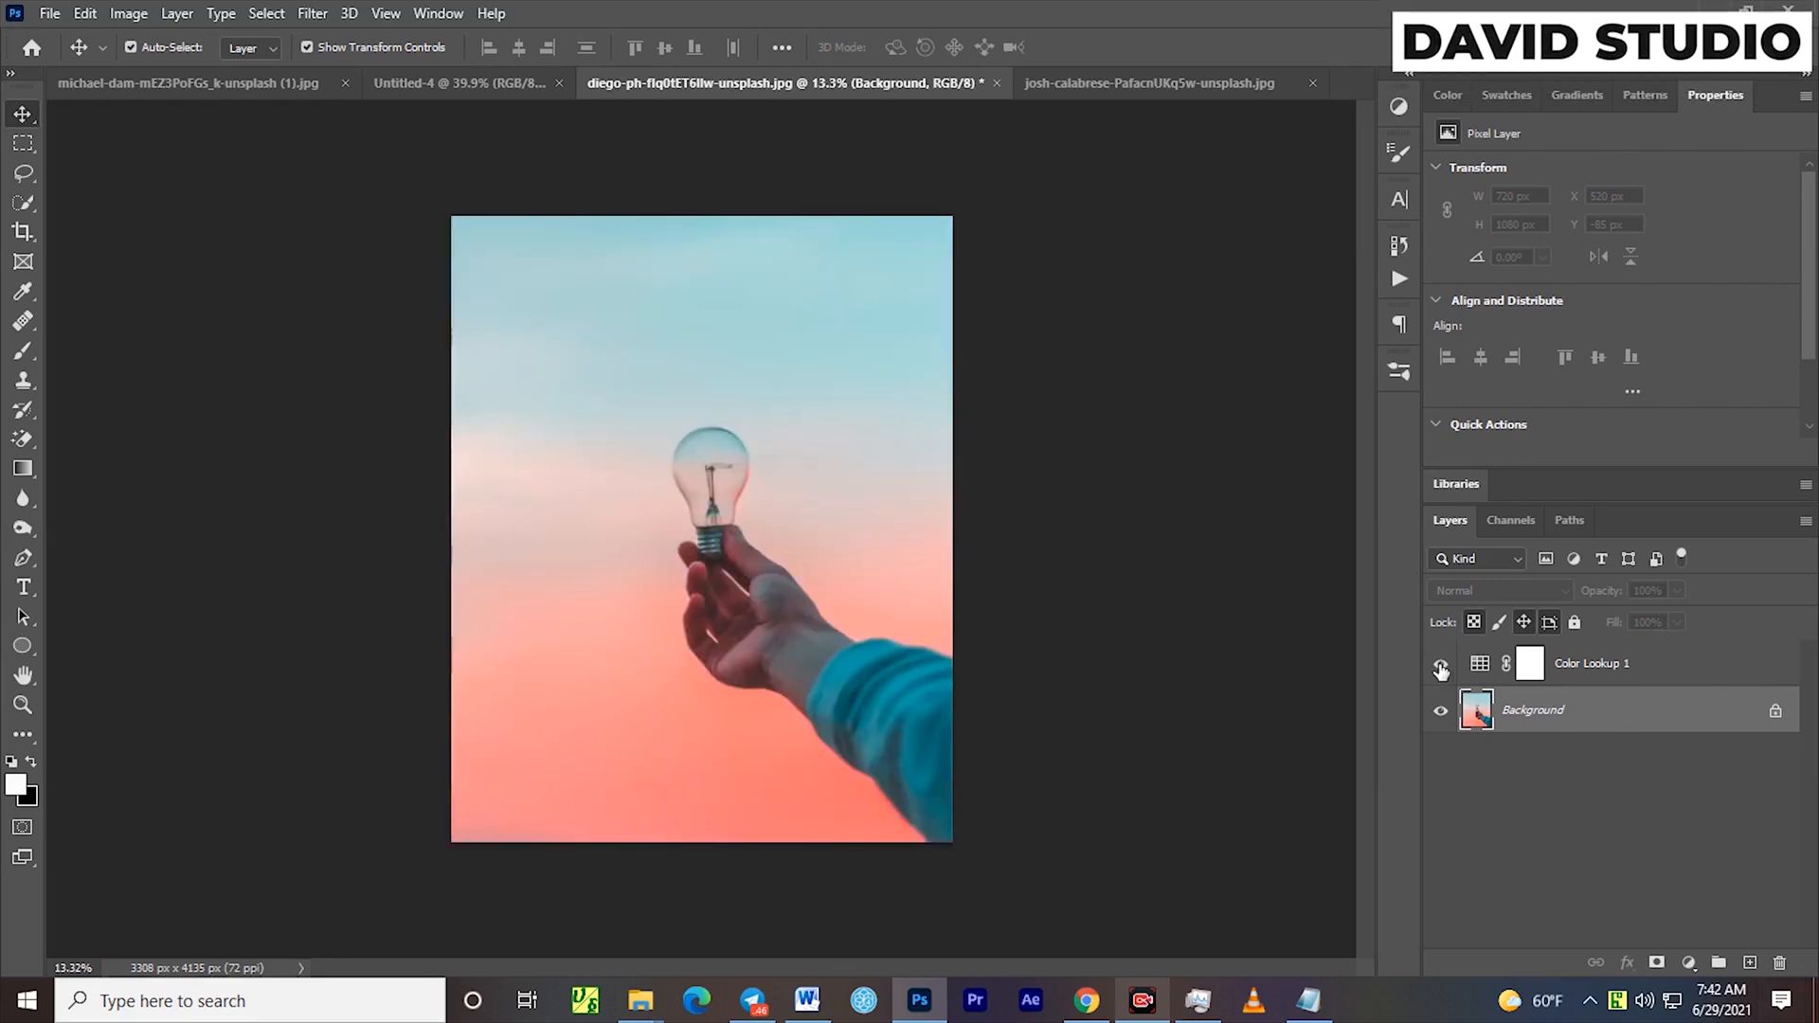
click(1441, 666)
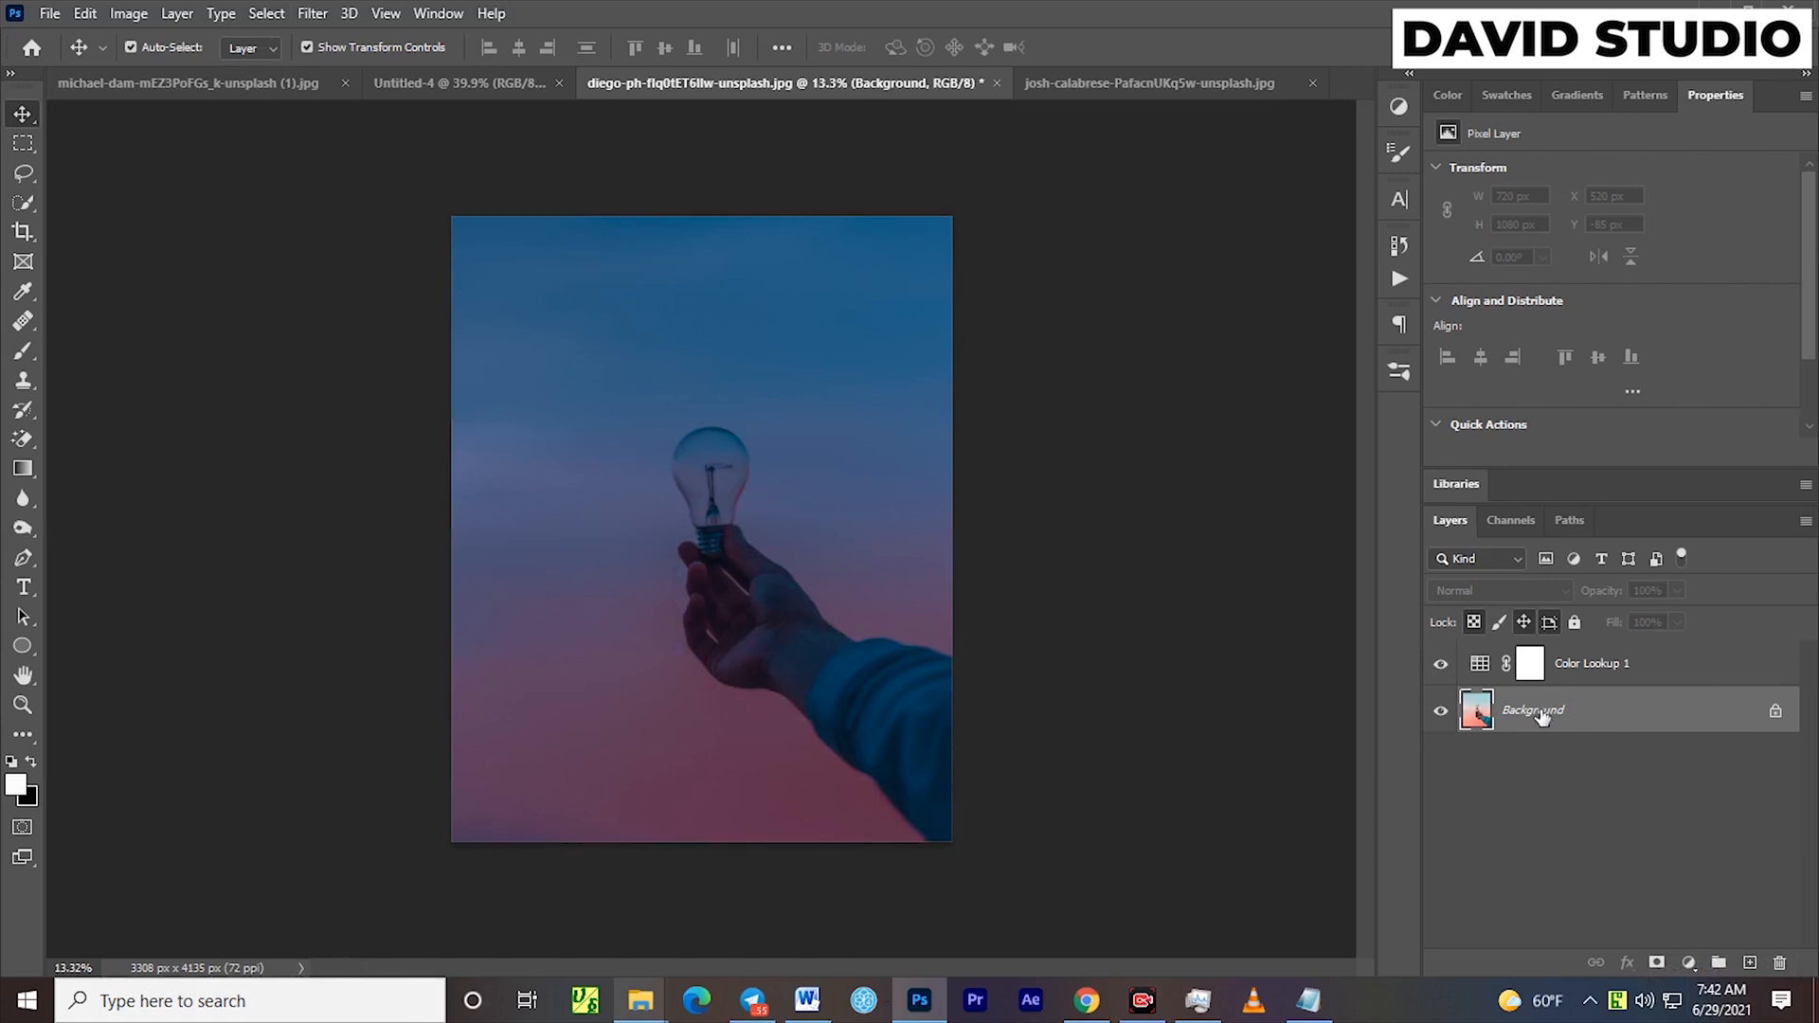
Create a new layer above the Background in Color Dodge mode, filled with the Color-Dodge-neutral black
double_click(1573, 720)
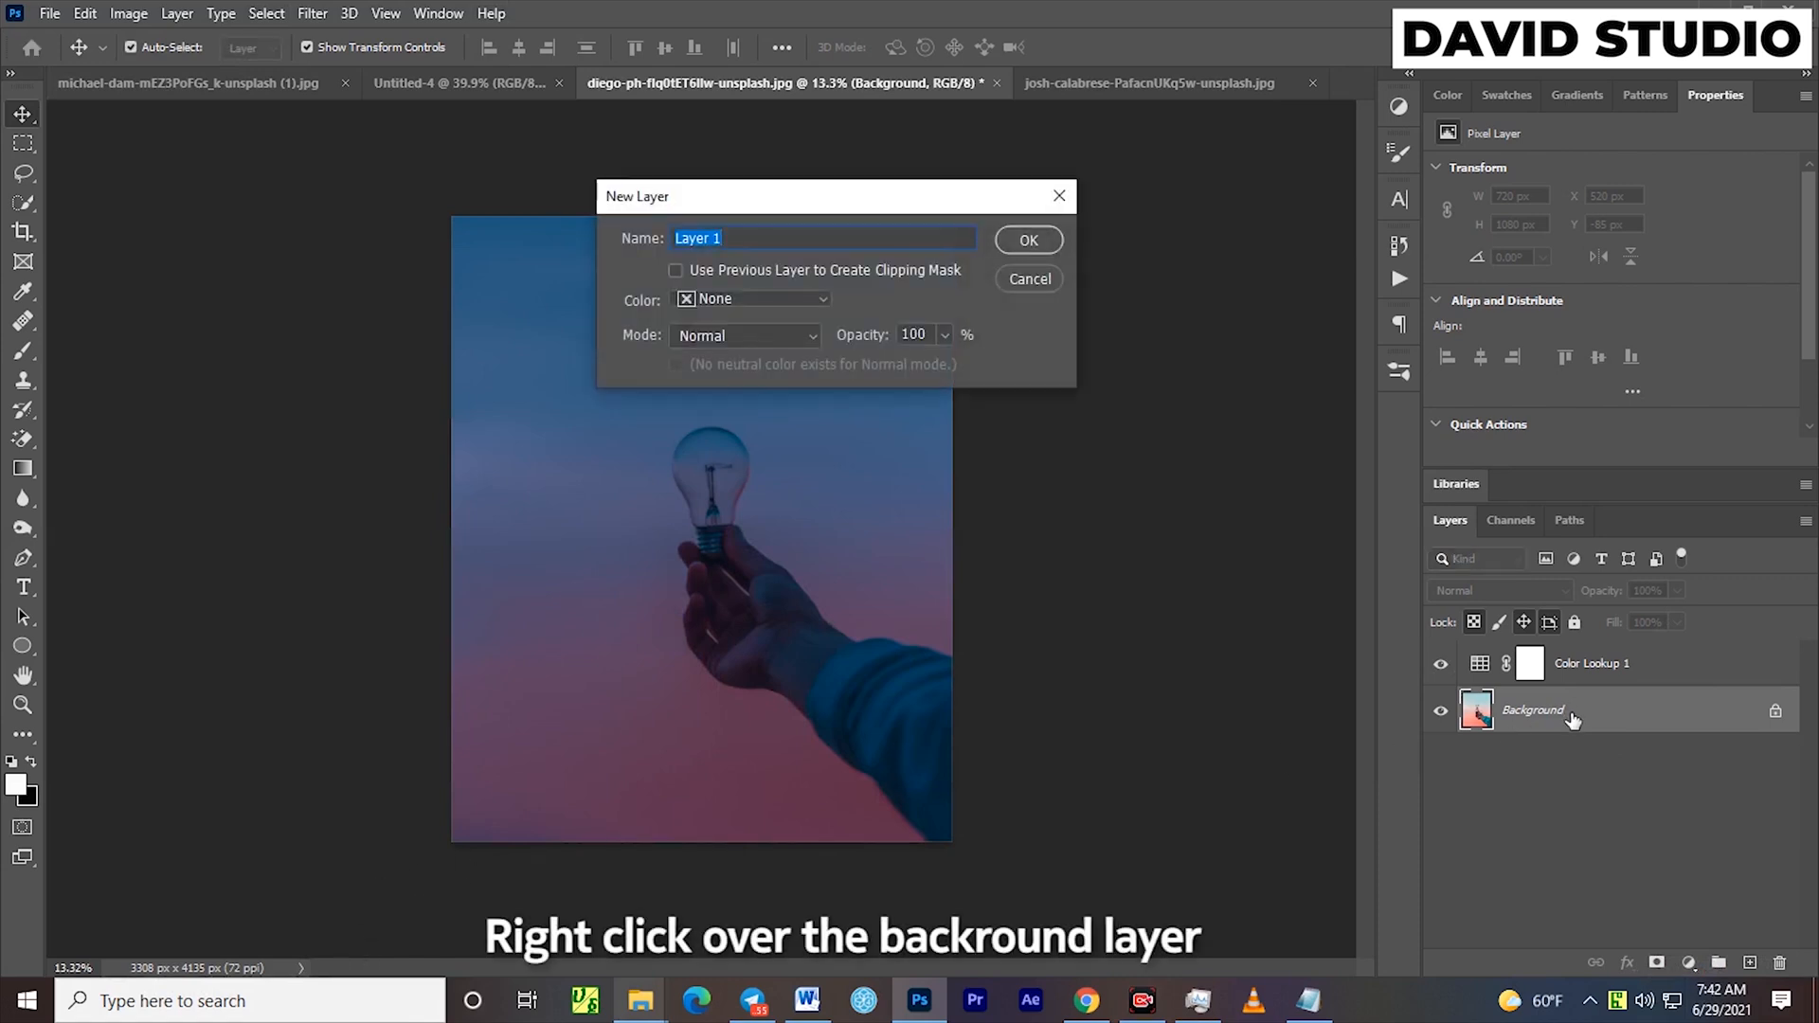
click(737, 335)
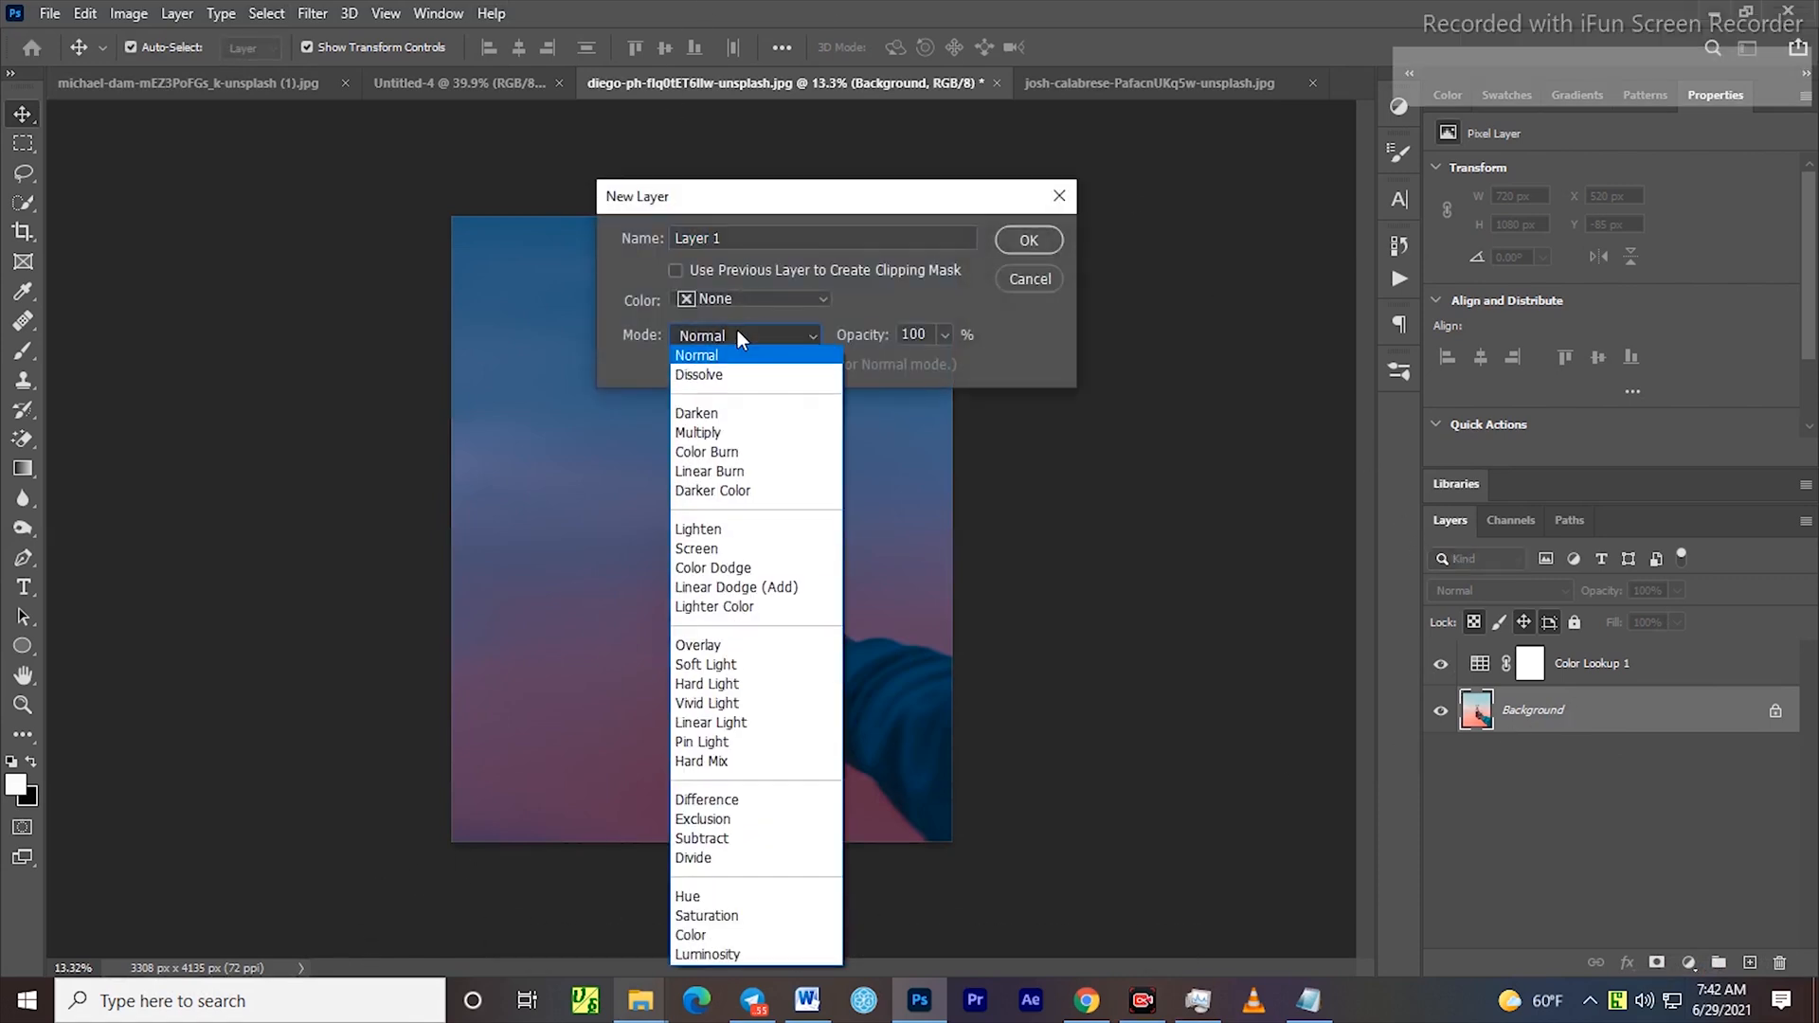
click(750, 569)
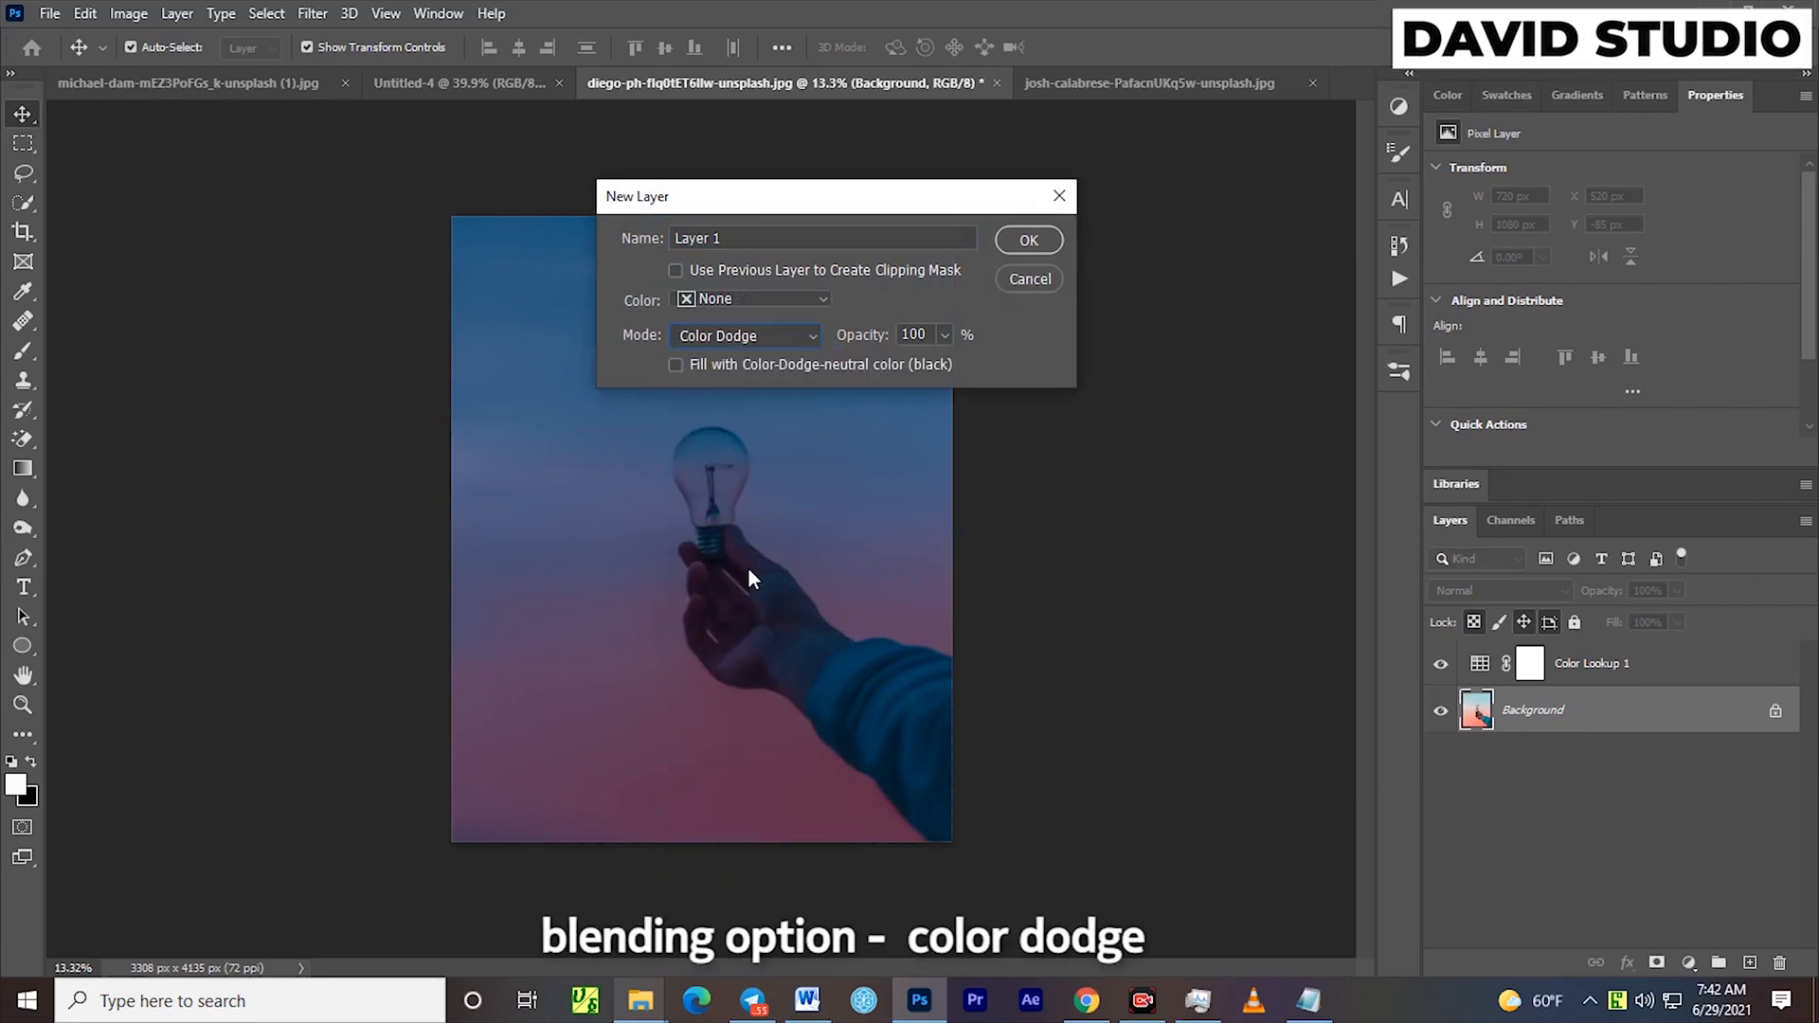
click(675, 365)
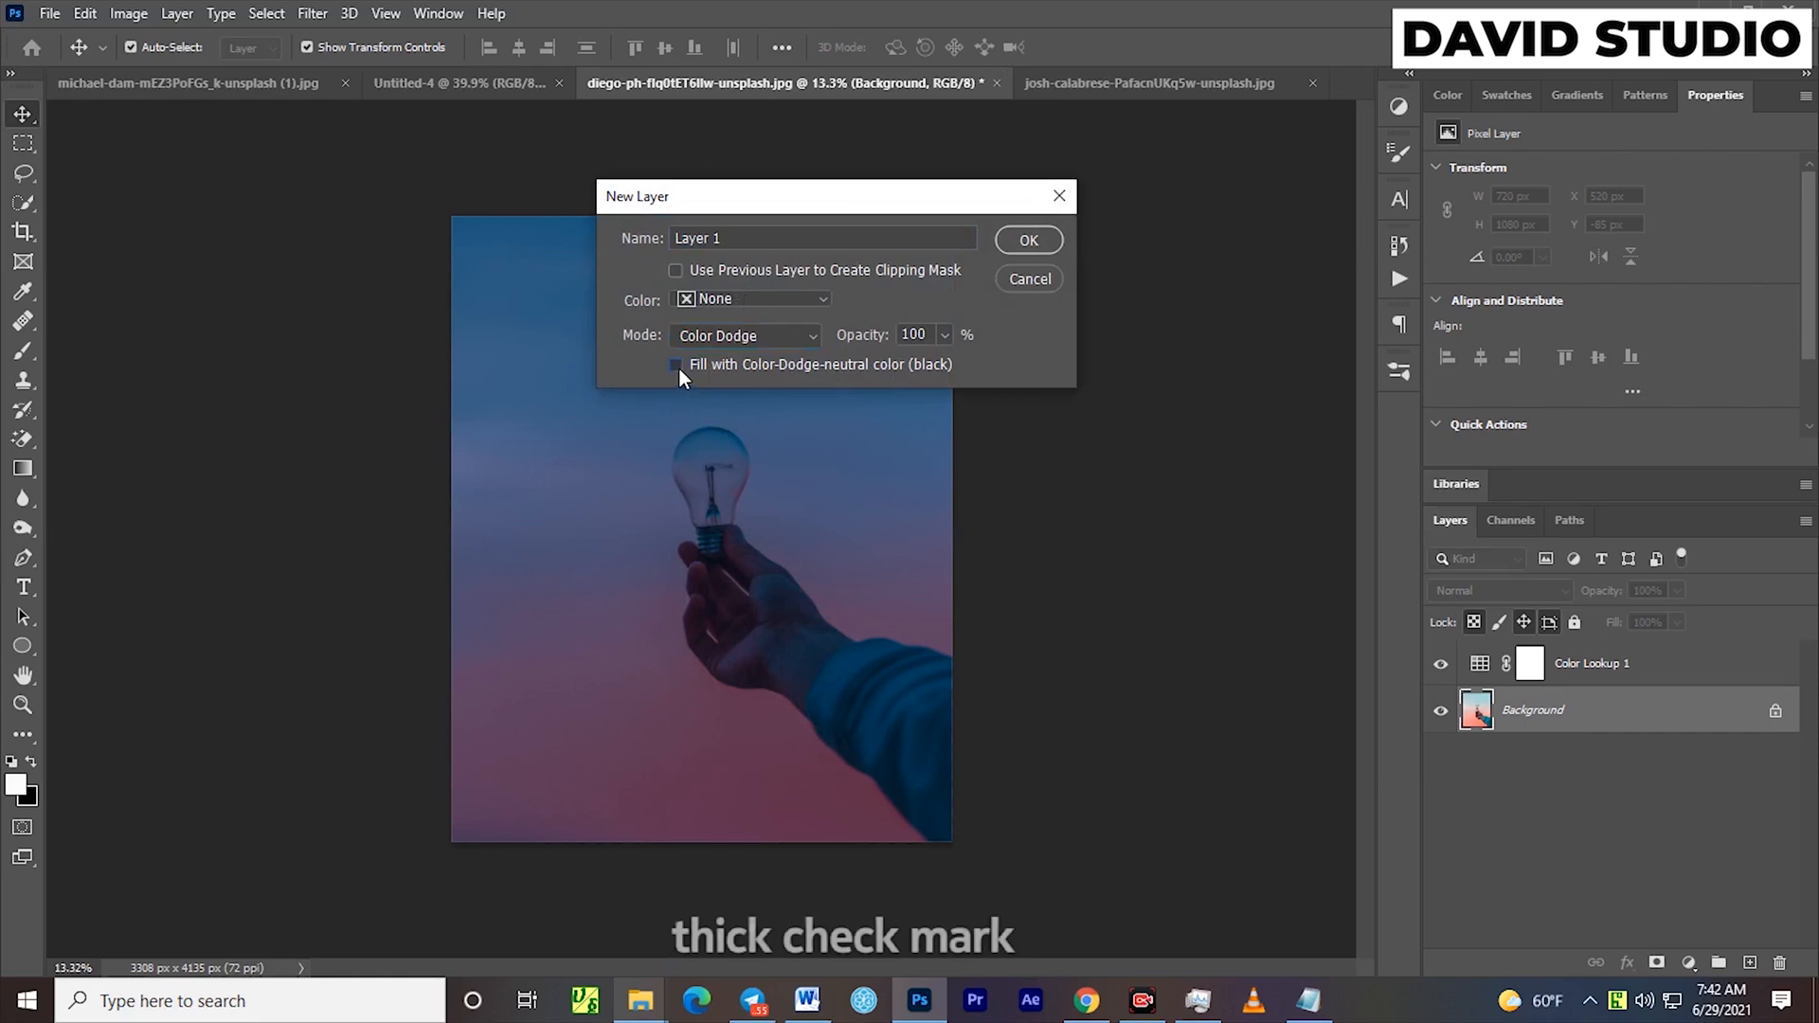
click(1042, 243)
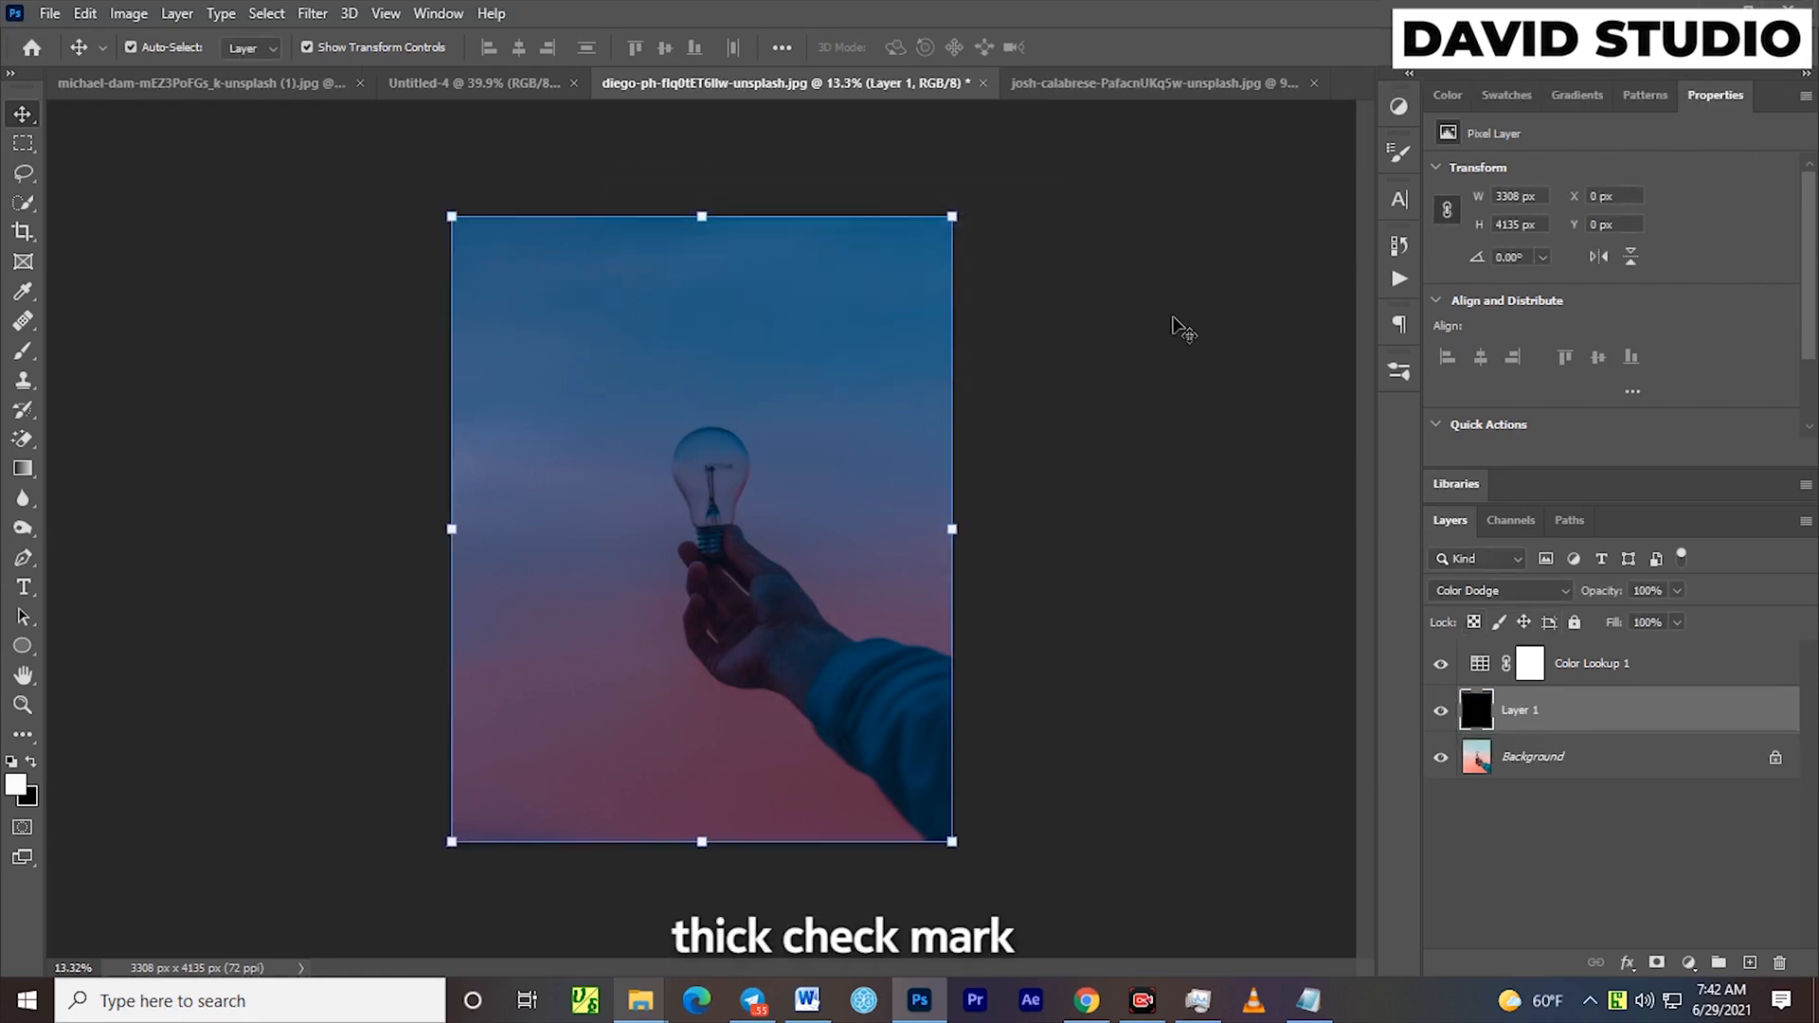
Set up a soft brush of 600 px with 0% hardness and 9% flow
click(19, 352)
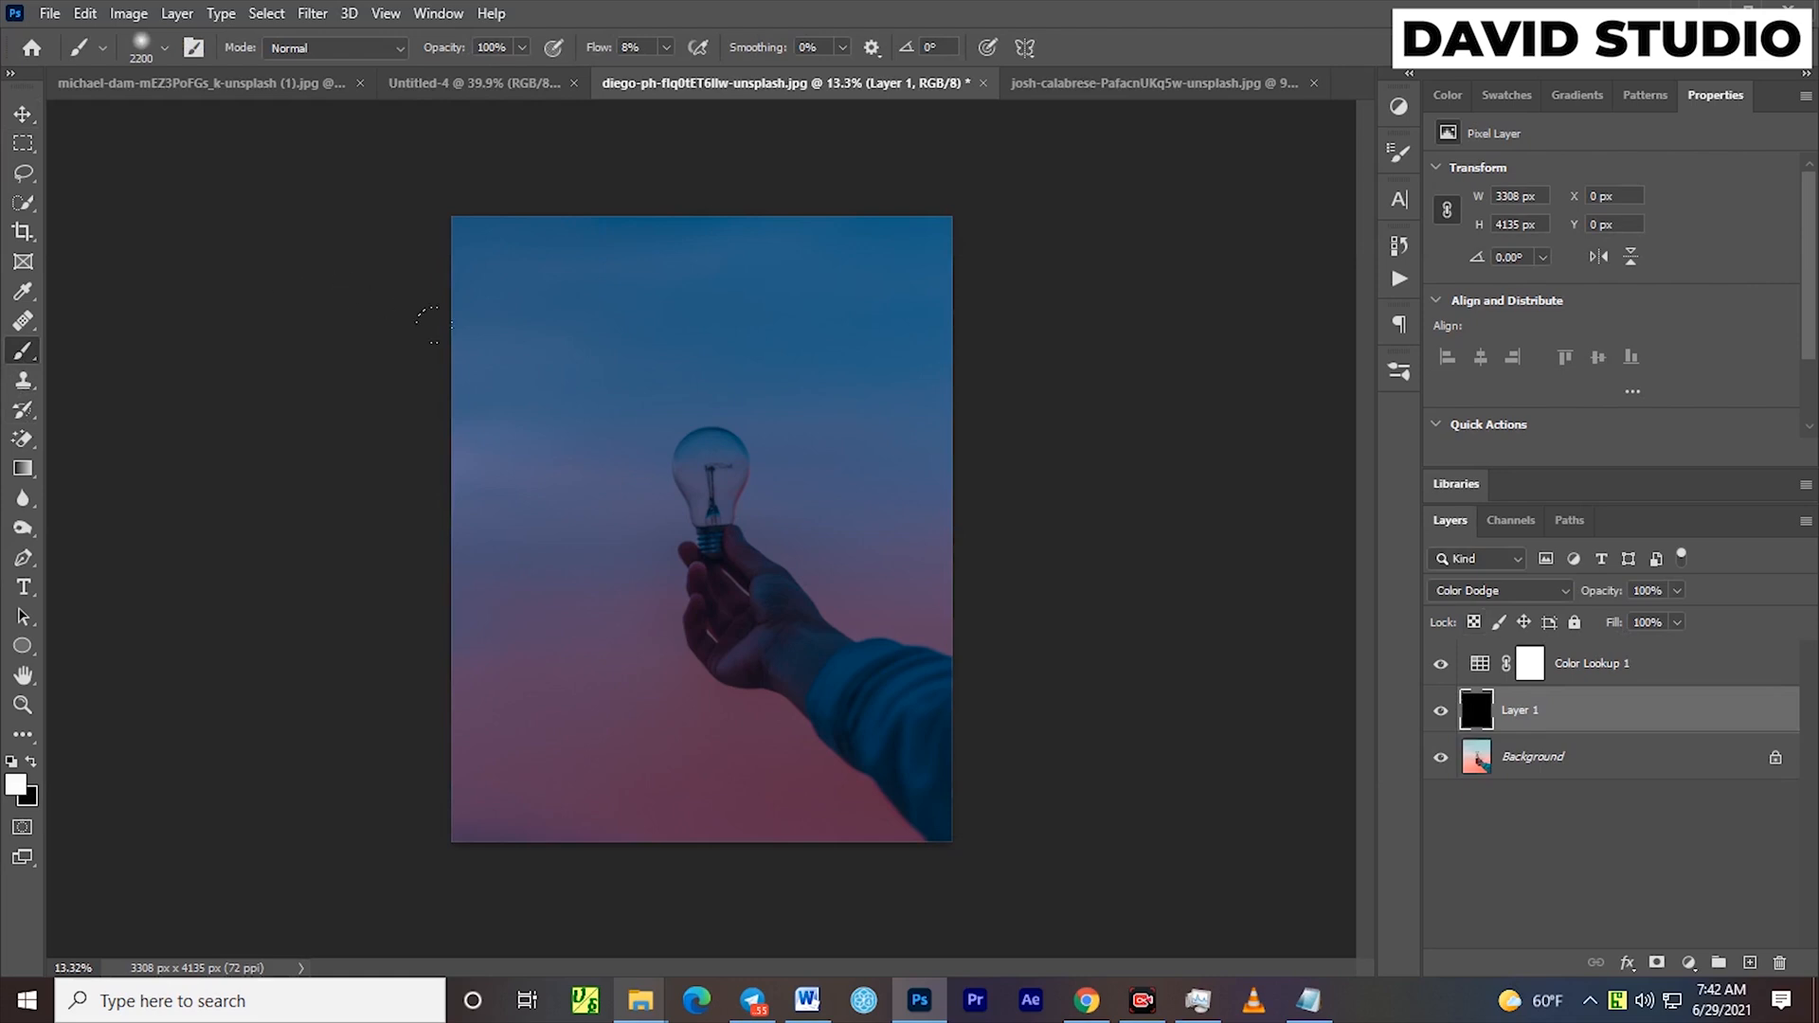
key(bracketleft)
key(bracketleft)
key(bracketleft)
key(bracketleft)
key(bracketleft)
key(bracketleft)
key(bracketleft)
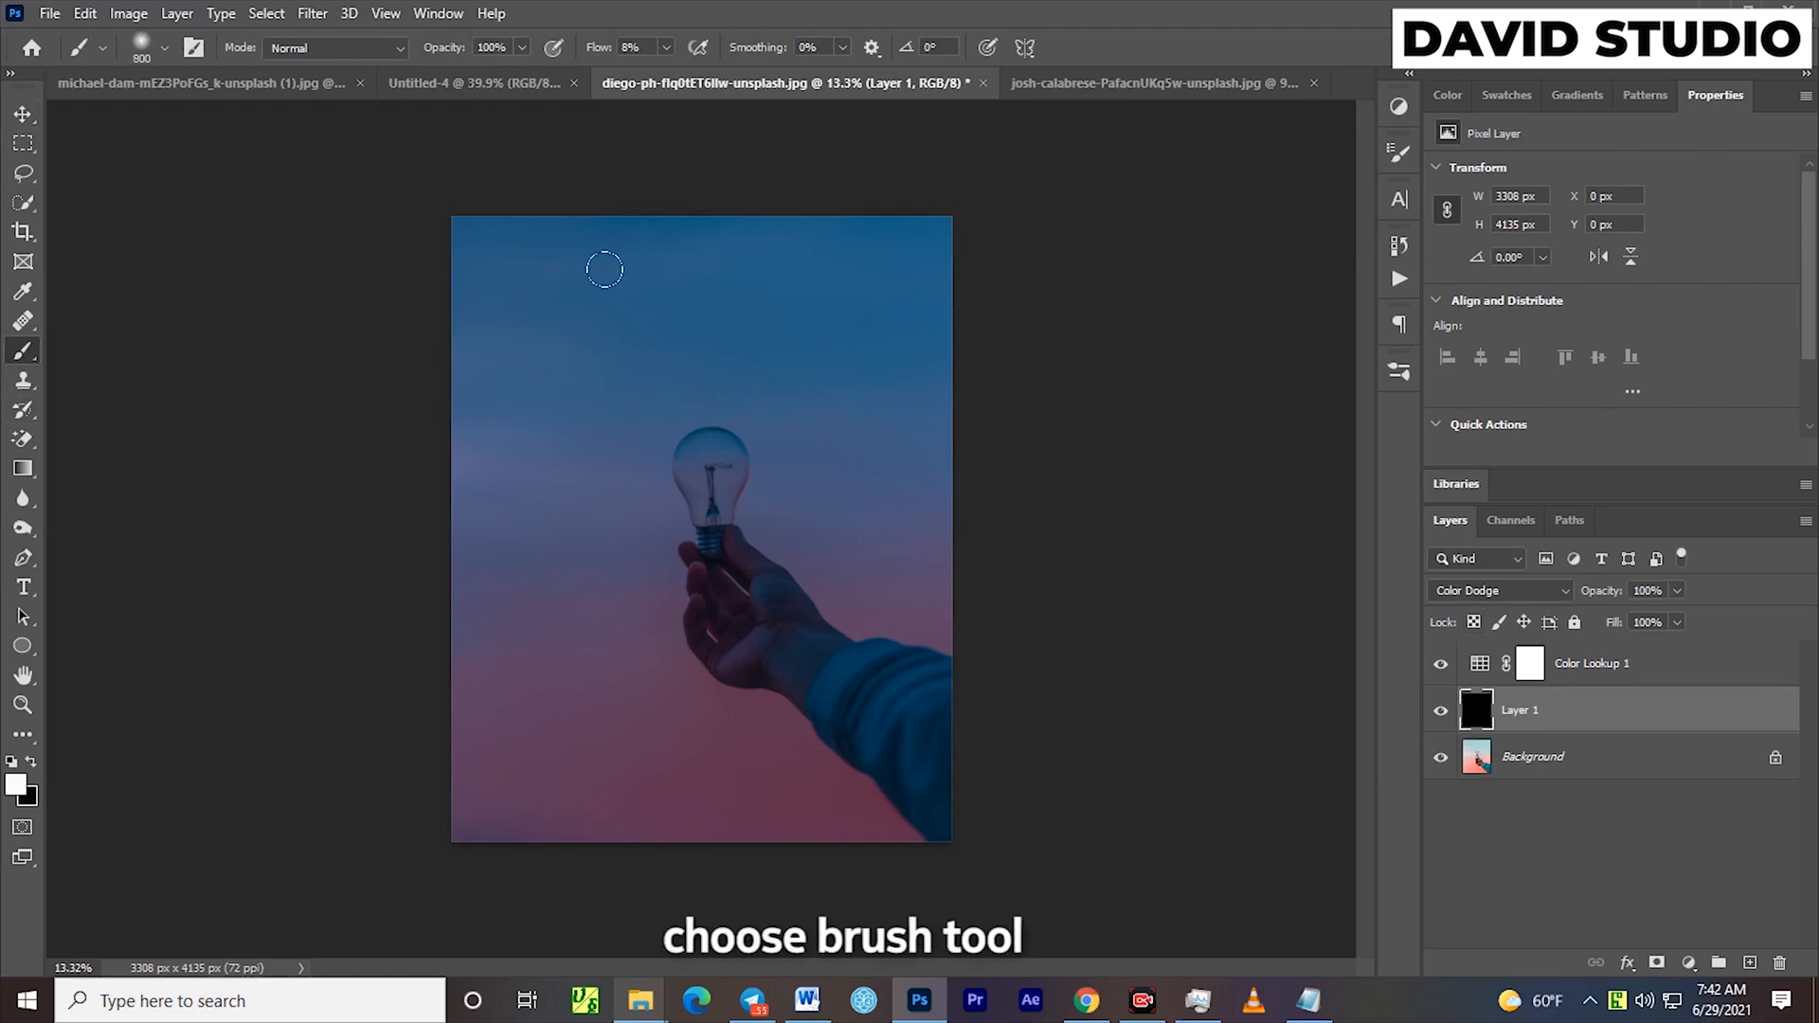
click(161, 47)
drag(135, 177, 111, 174)
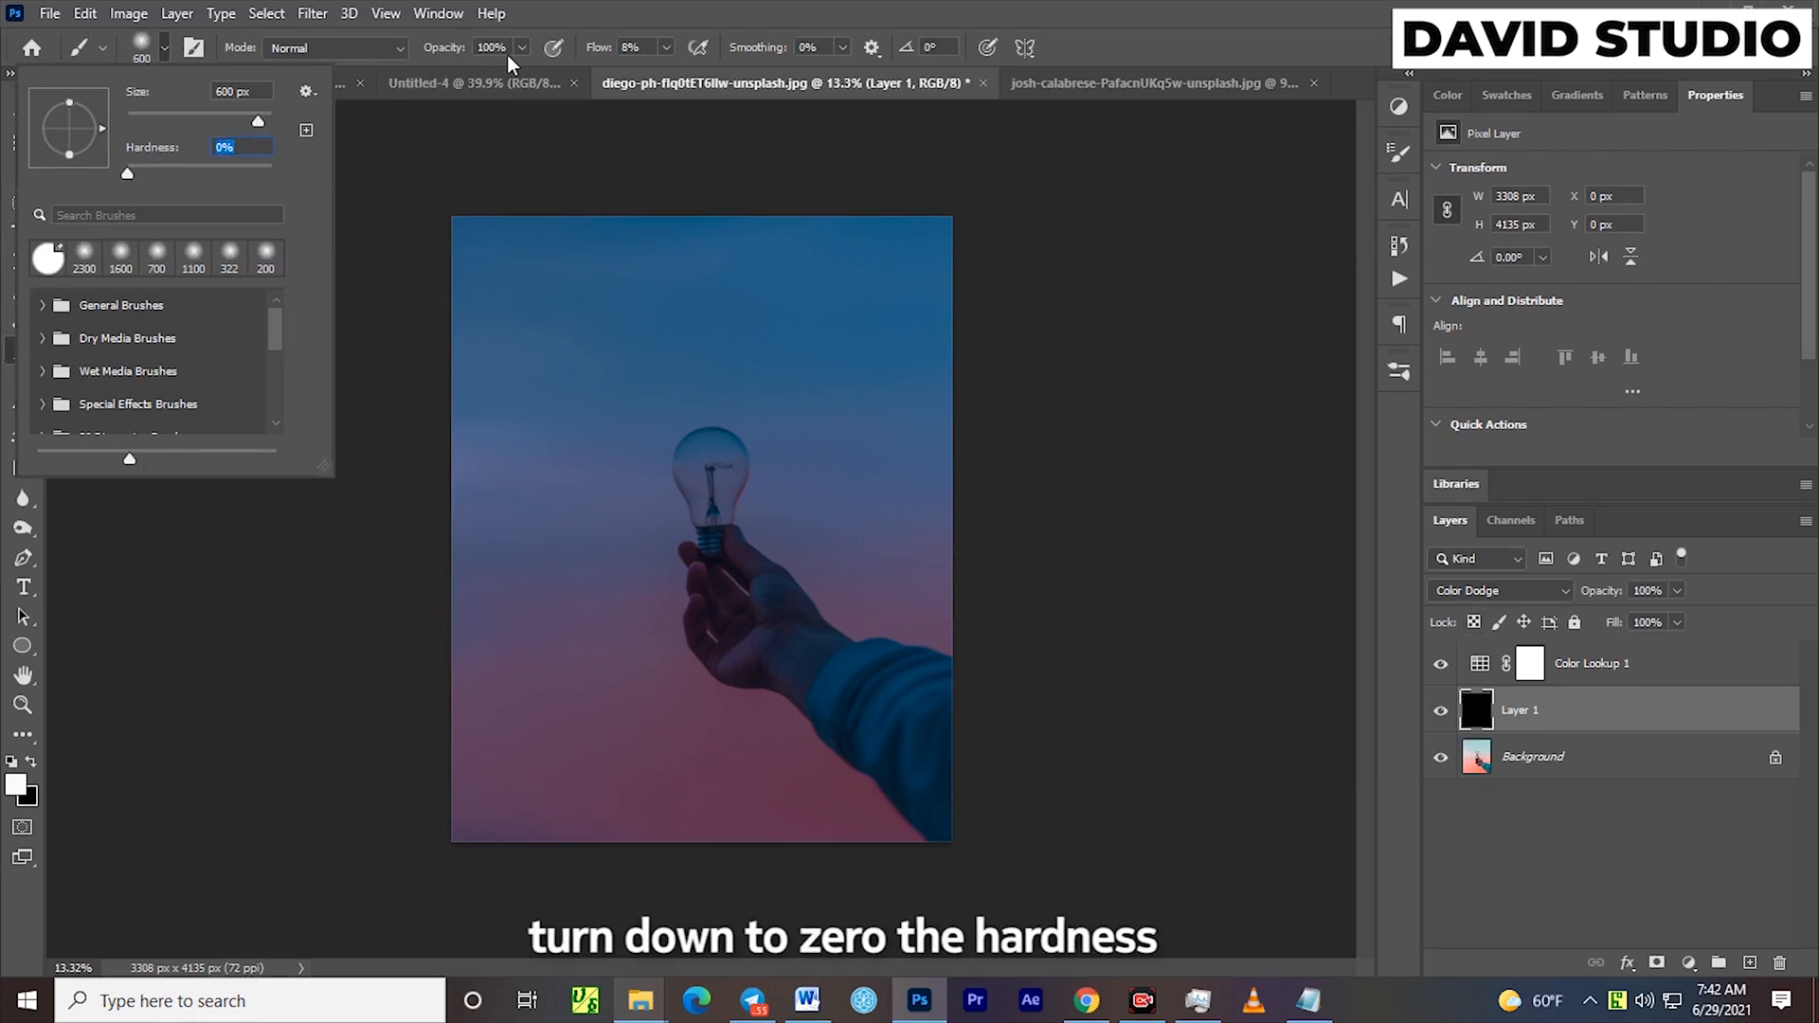
click(614, 50)
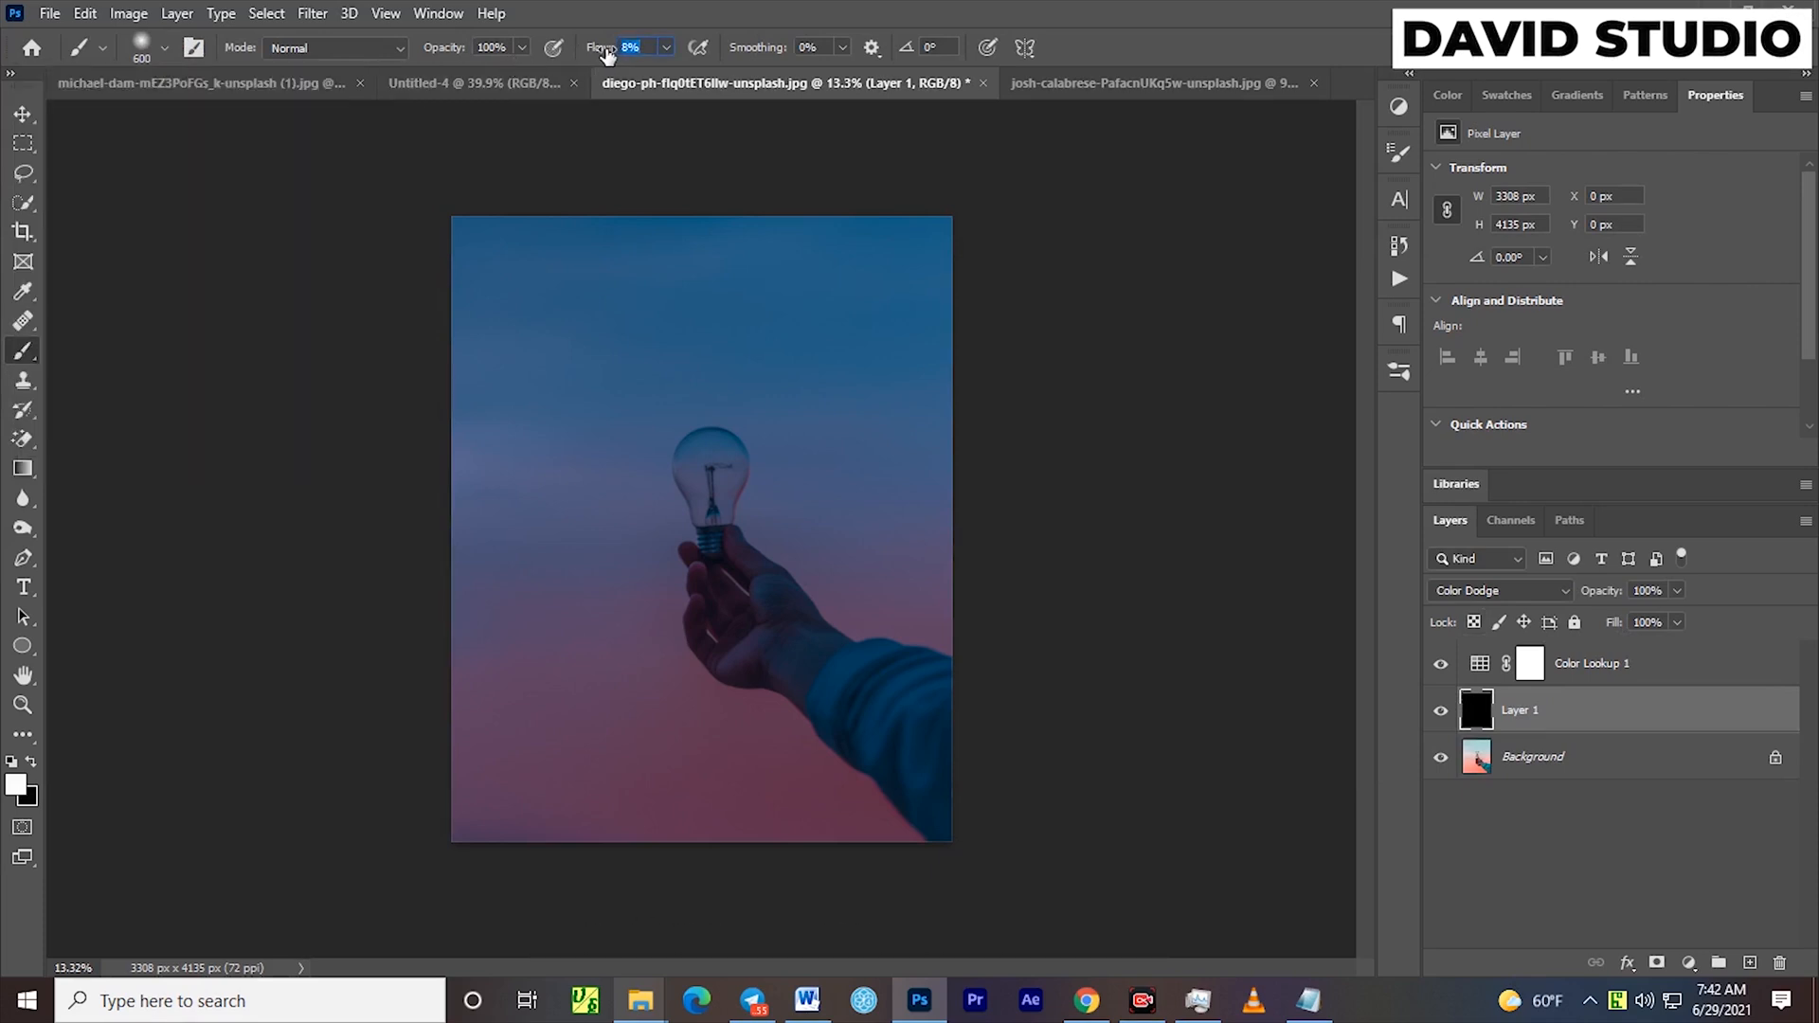
drag(606, 54, 613, 52)
click(1599, 758)
click(1583, 718)
click(22, 113)
scroll(807, 493, up, 3)
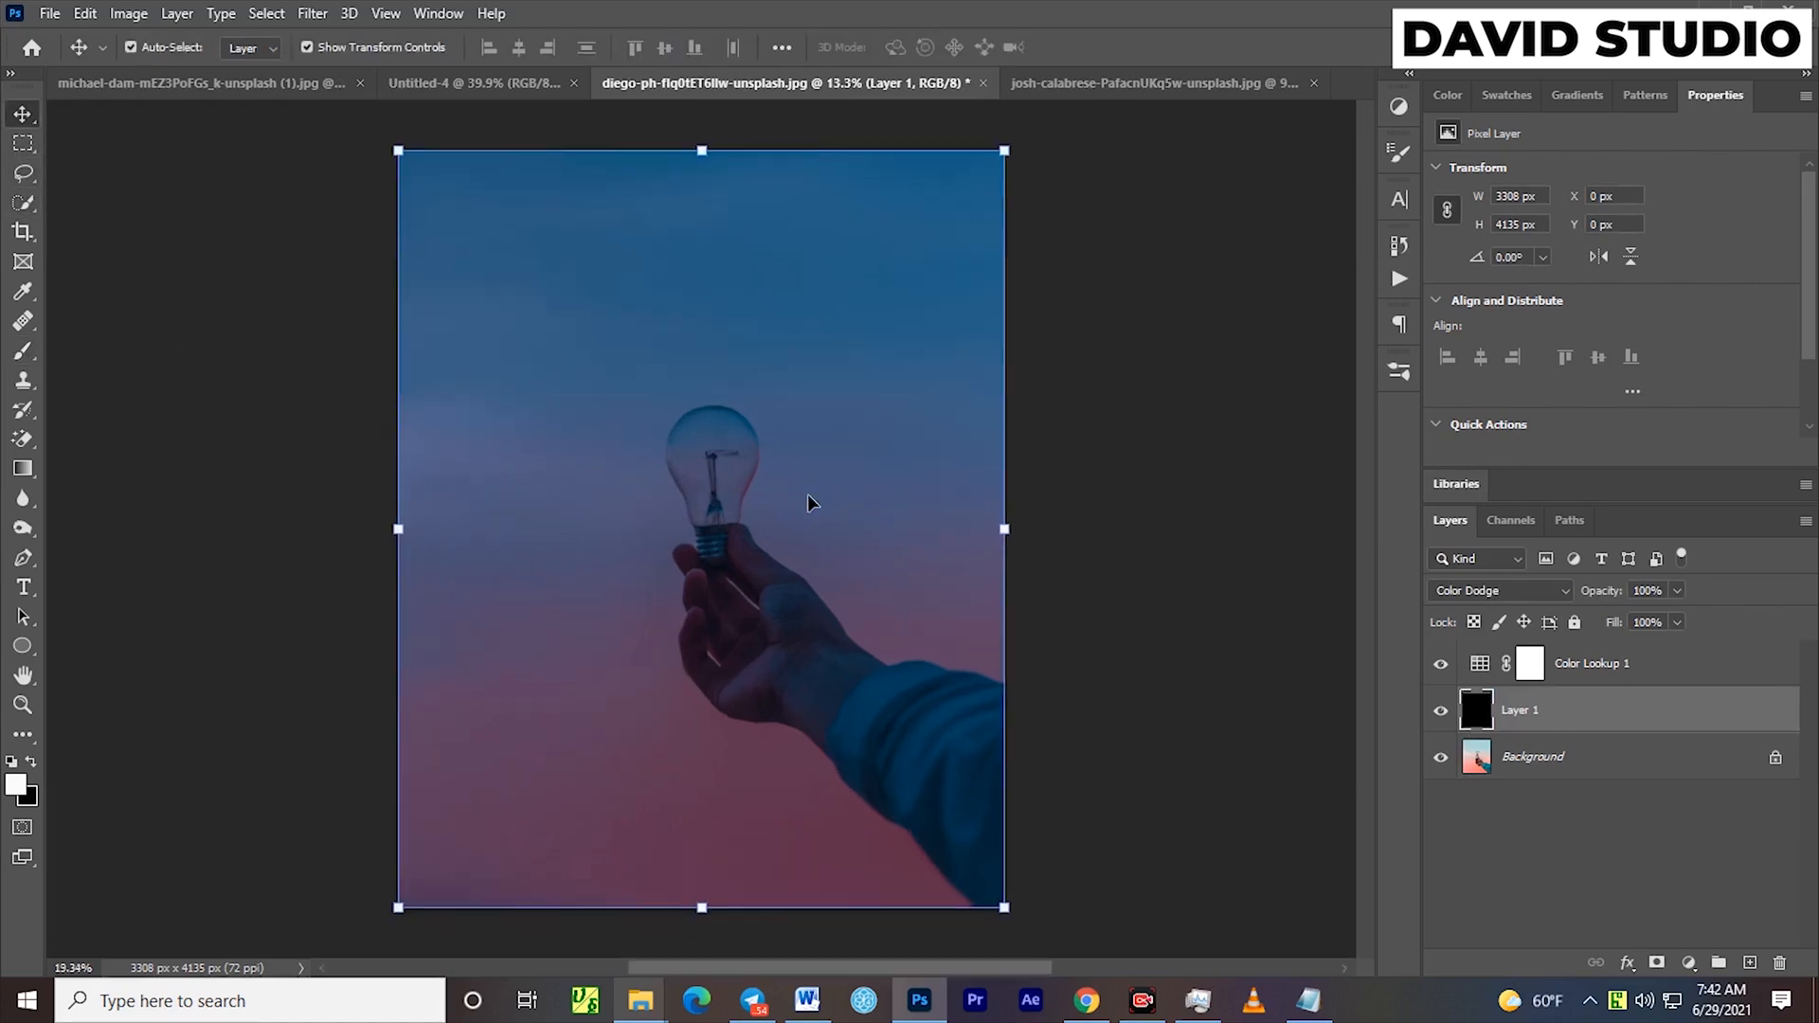
scroll(710, 504, down, 2)
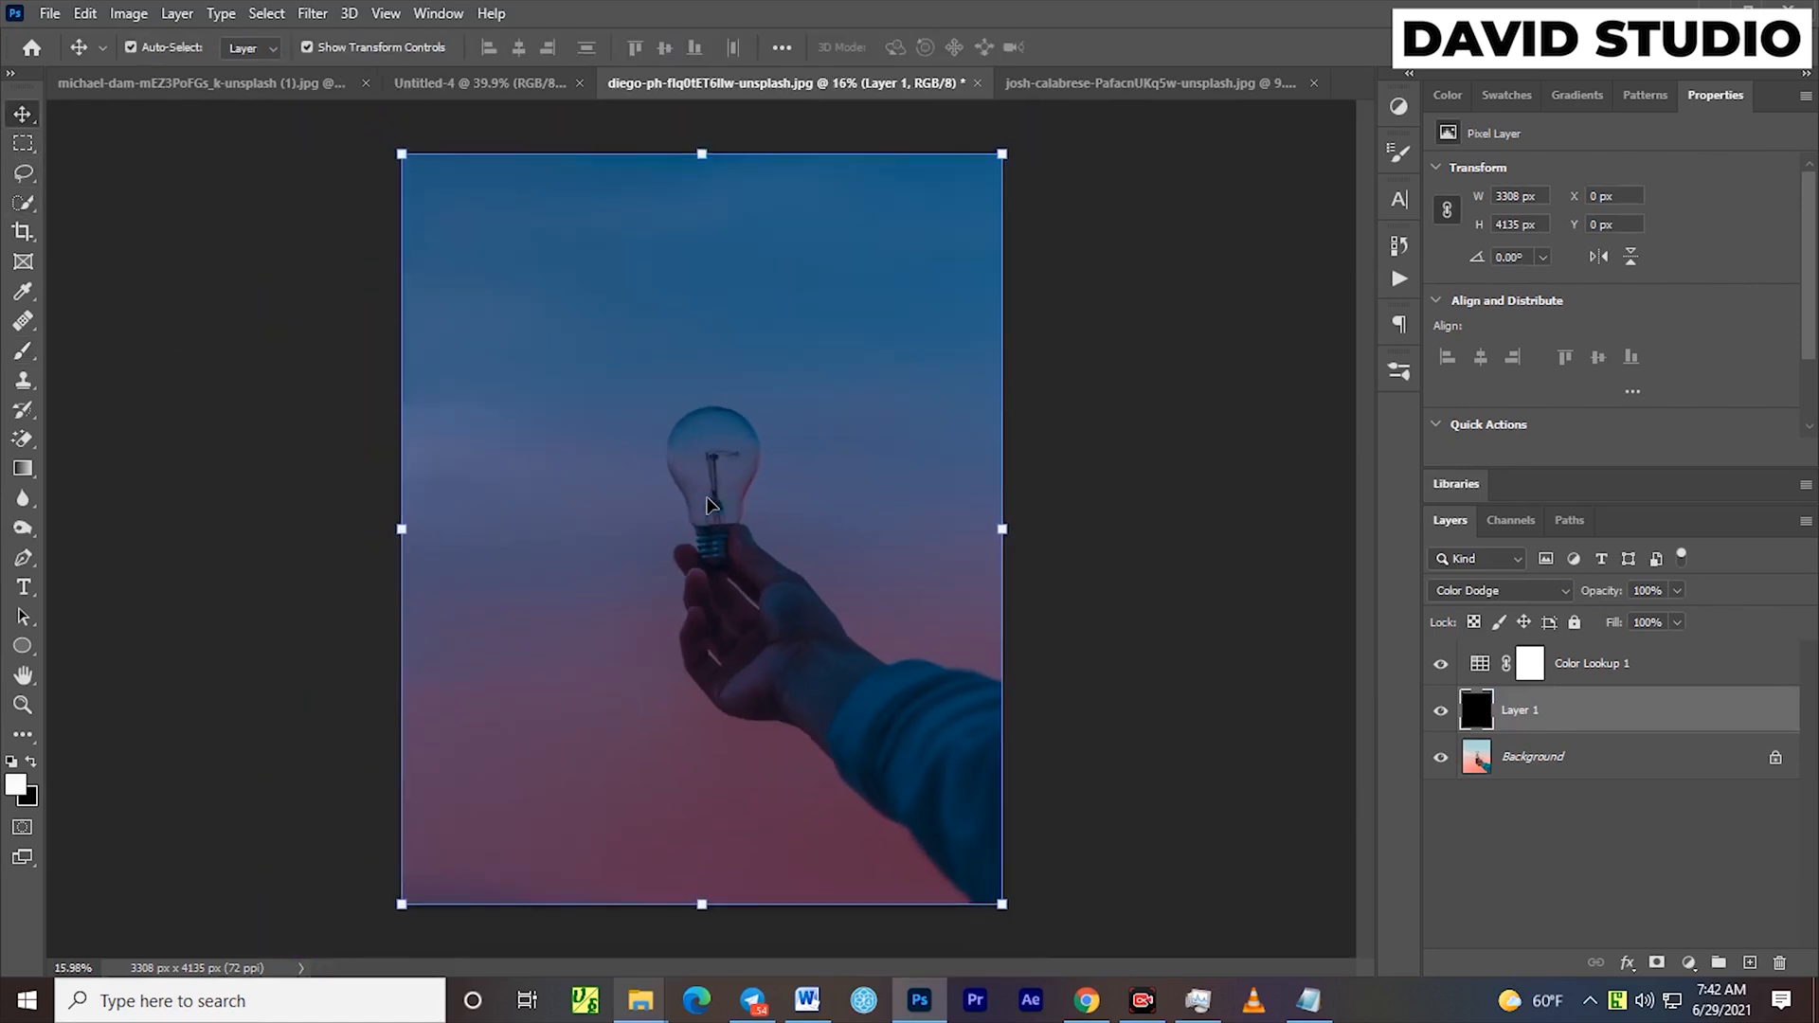
Paint a soft white glow around the bulb's filament on Layer 1, using a soft brush at up to 300 px
click(22, 350)
scroll(694, 527, up, 4)
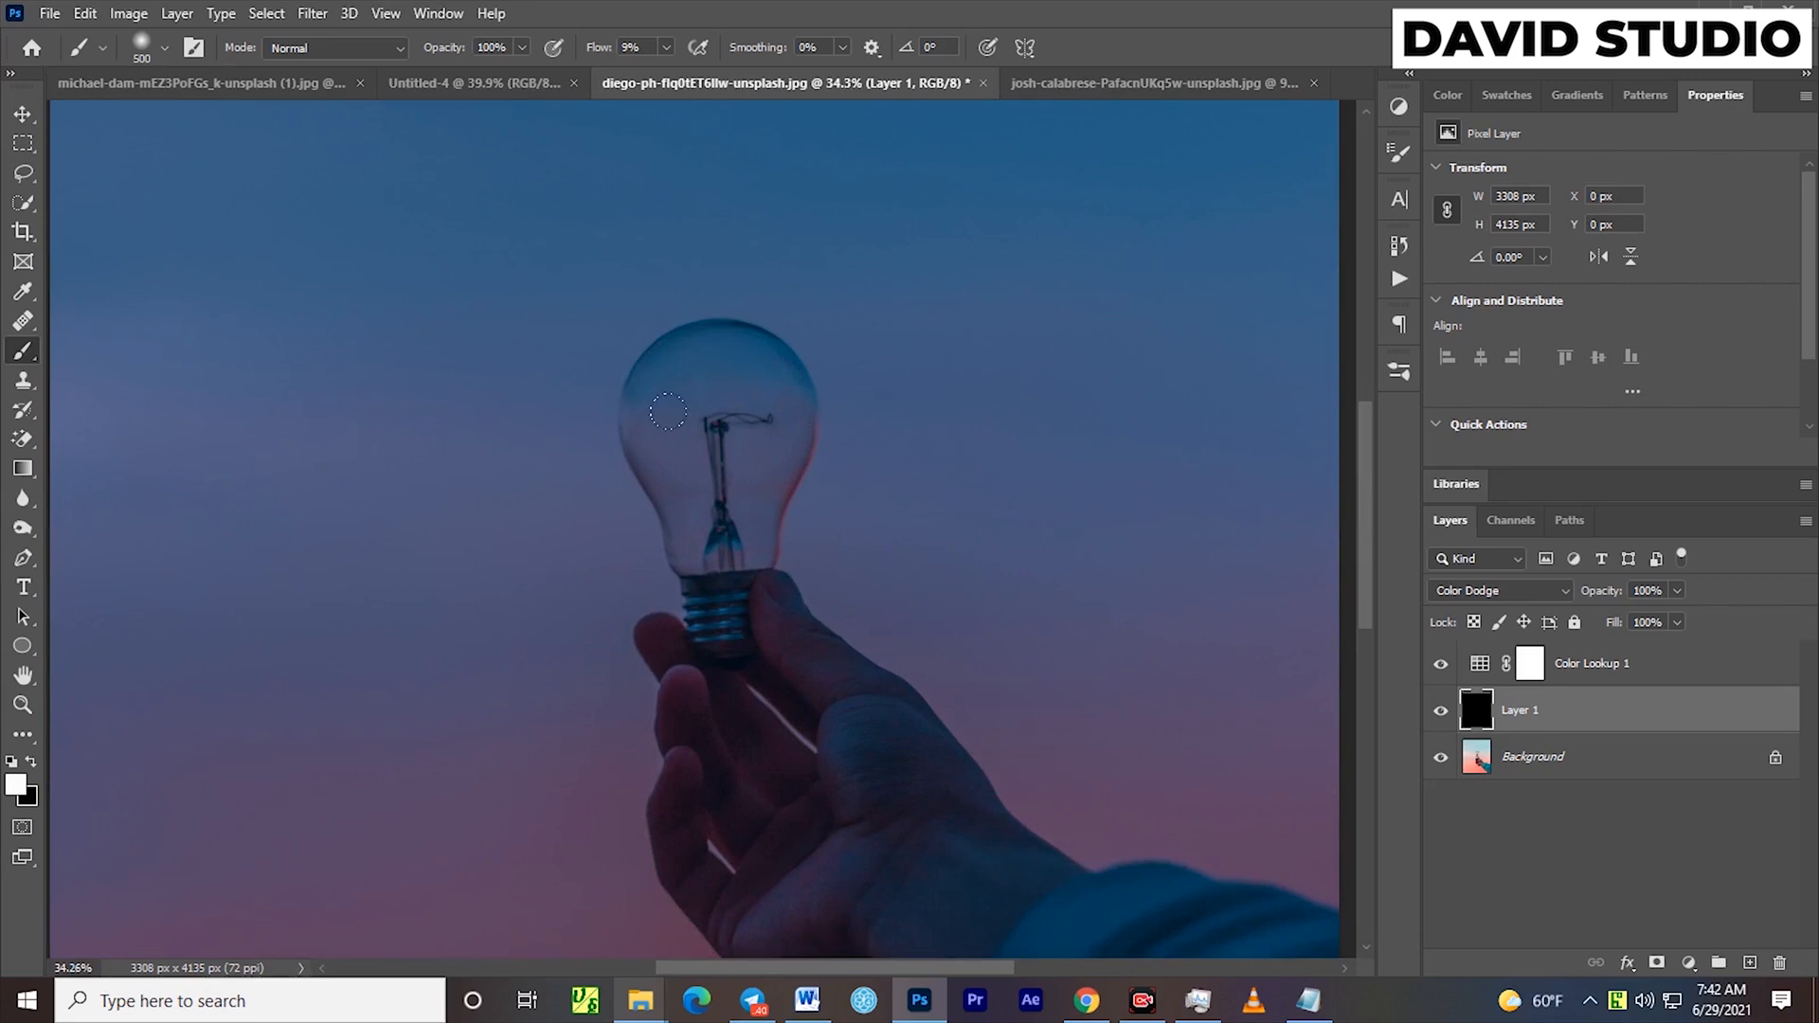
key(bracketleft)
key(bracketleft)
key(bracketleft)
key(bracketleft)
key(bracketleft)
key(bracketright)
key(bracketright)
key(bracketright)
key(bracketright)
click(715, 415)
mouse_move(696, 421)
mouse_down()
mouse_move(731, 401)
mouse_move(714, 410)
mouse_move(719, 387)
mouse_move(687, 382)
mouse_move(691, 464)
mouse_move(704, 405)
mouse_up()
key(bracketright)
key(bracketright)
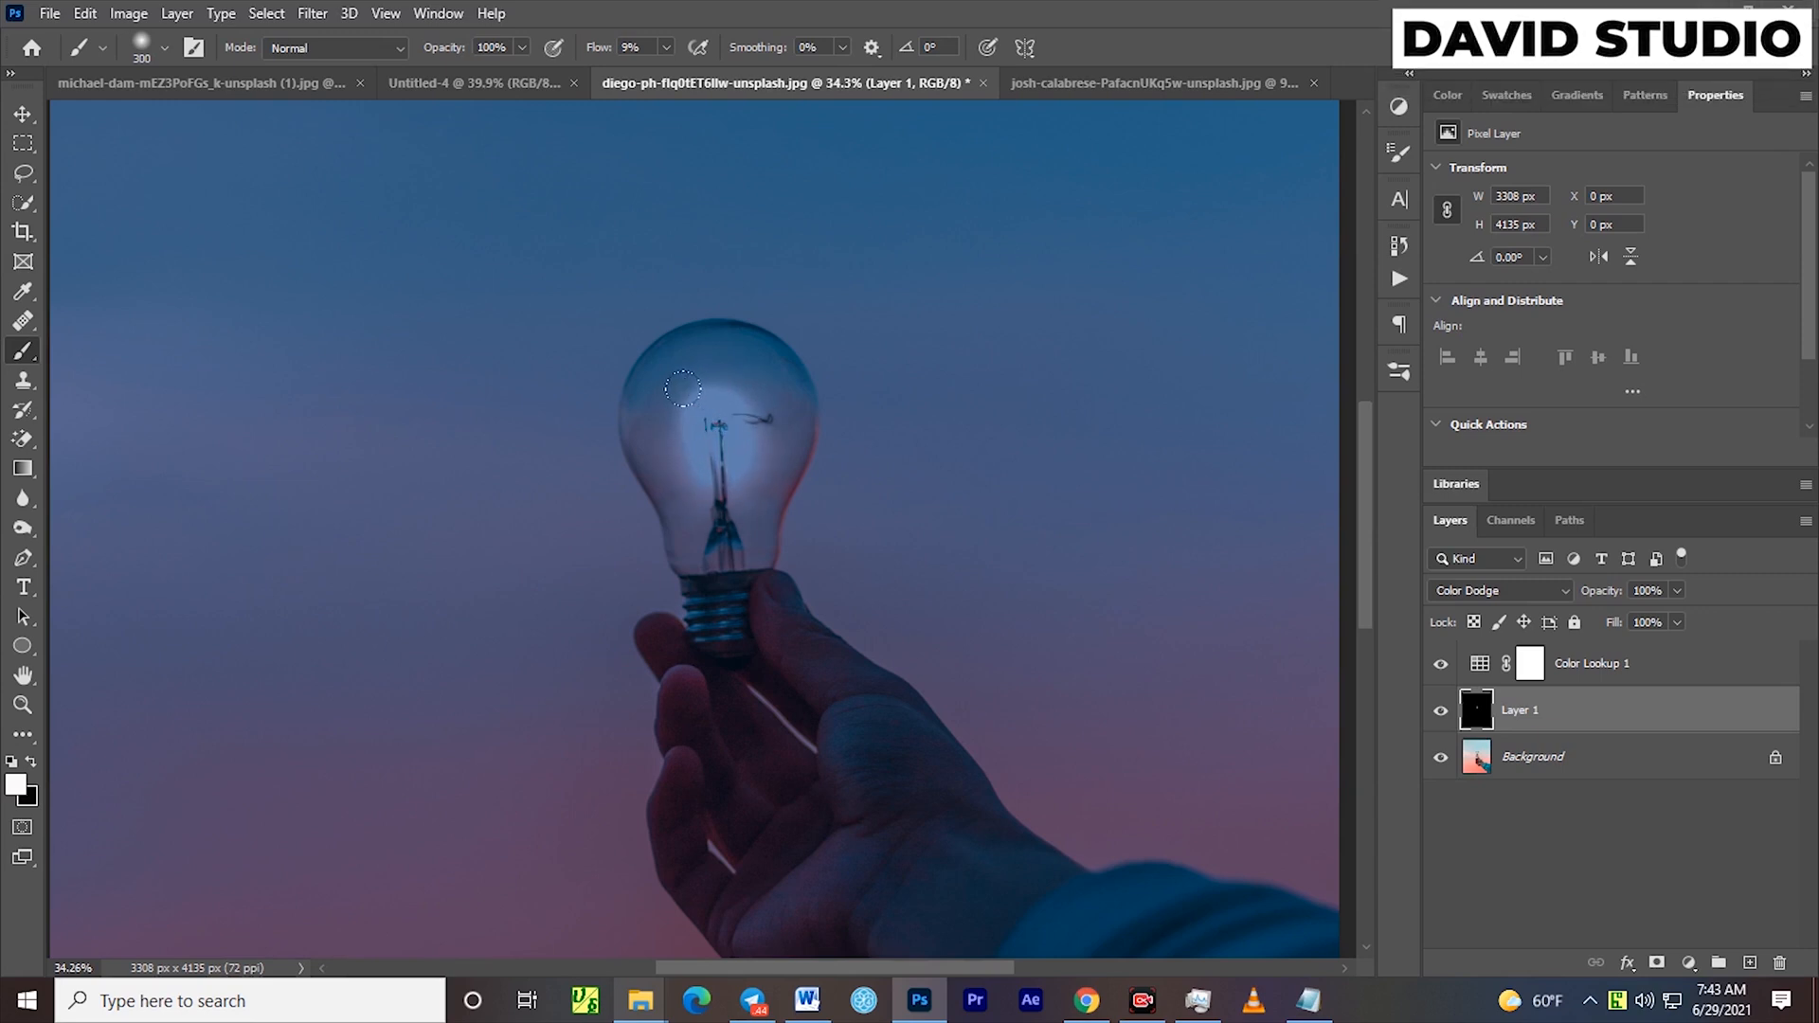
Hide and reshow the Color Lookup layer to compare the glowing bulb in day and night versions
scroll(938, 563, down, 6)
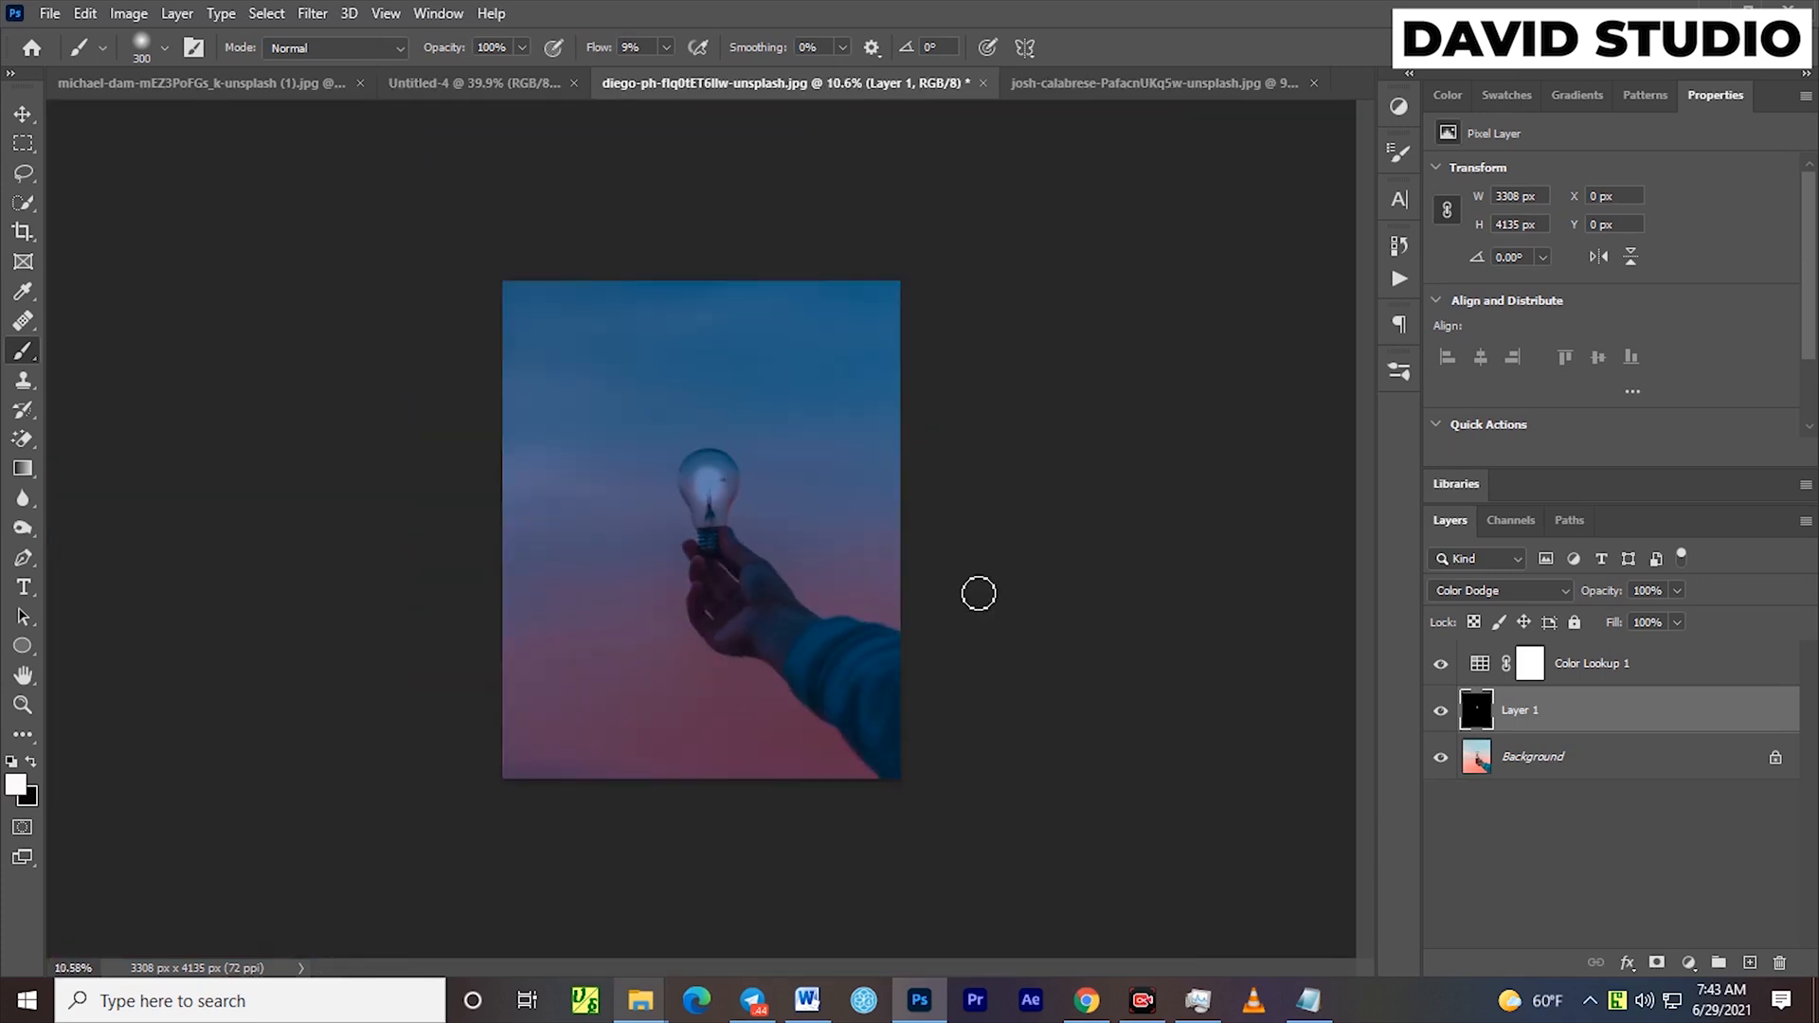
scroll(982, 597, up, 1)
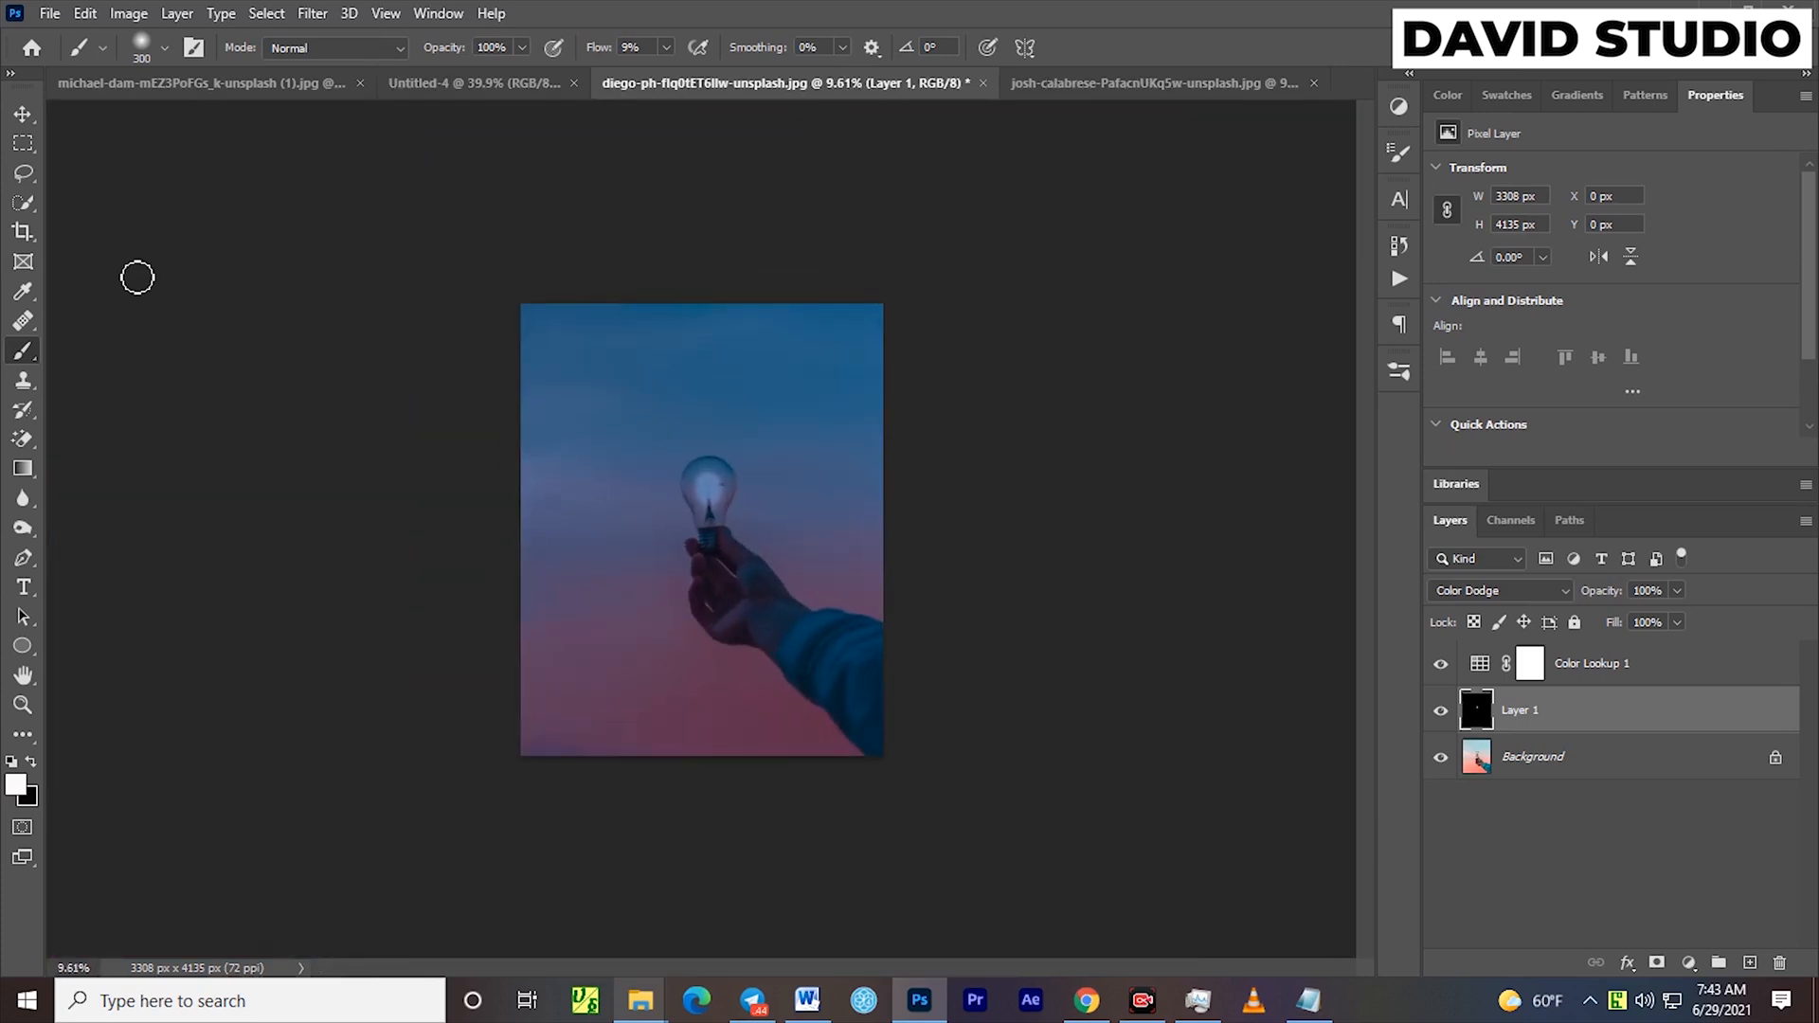
click(23, 113)
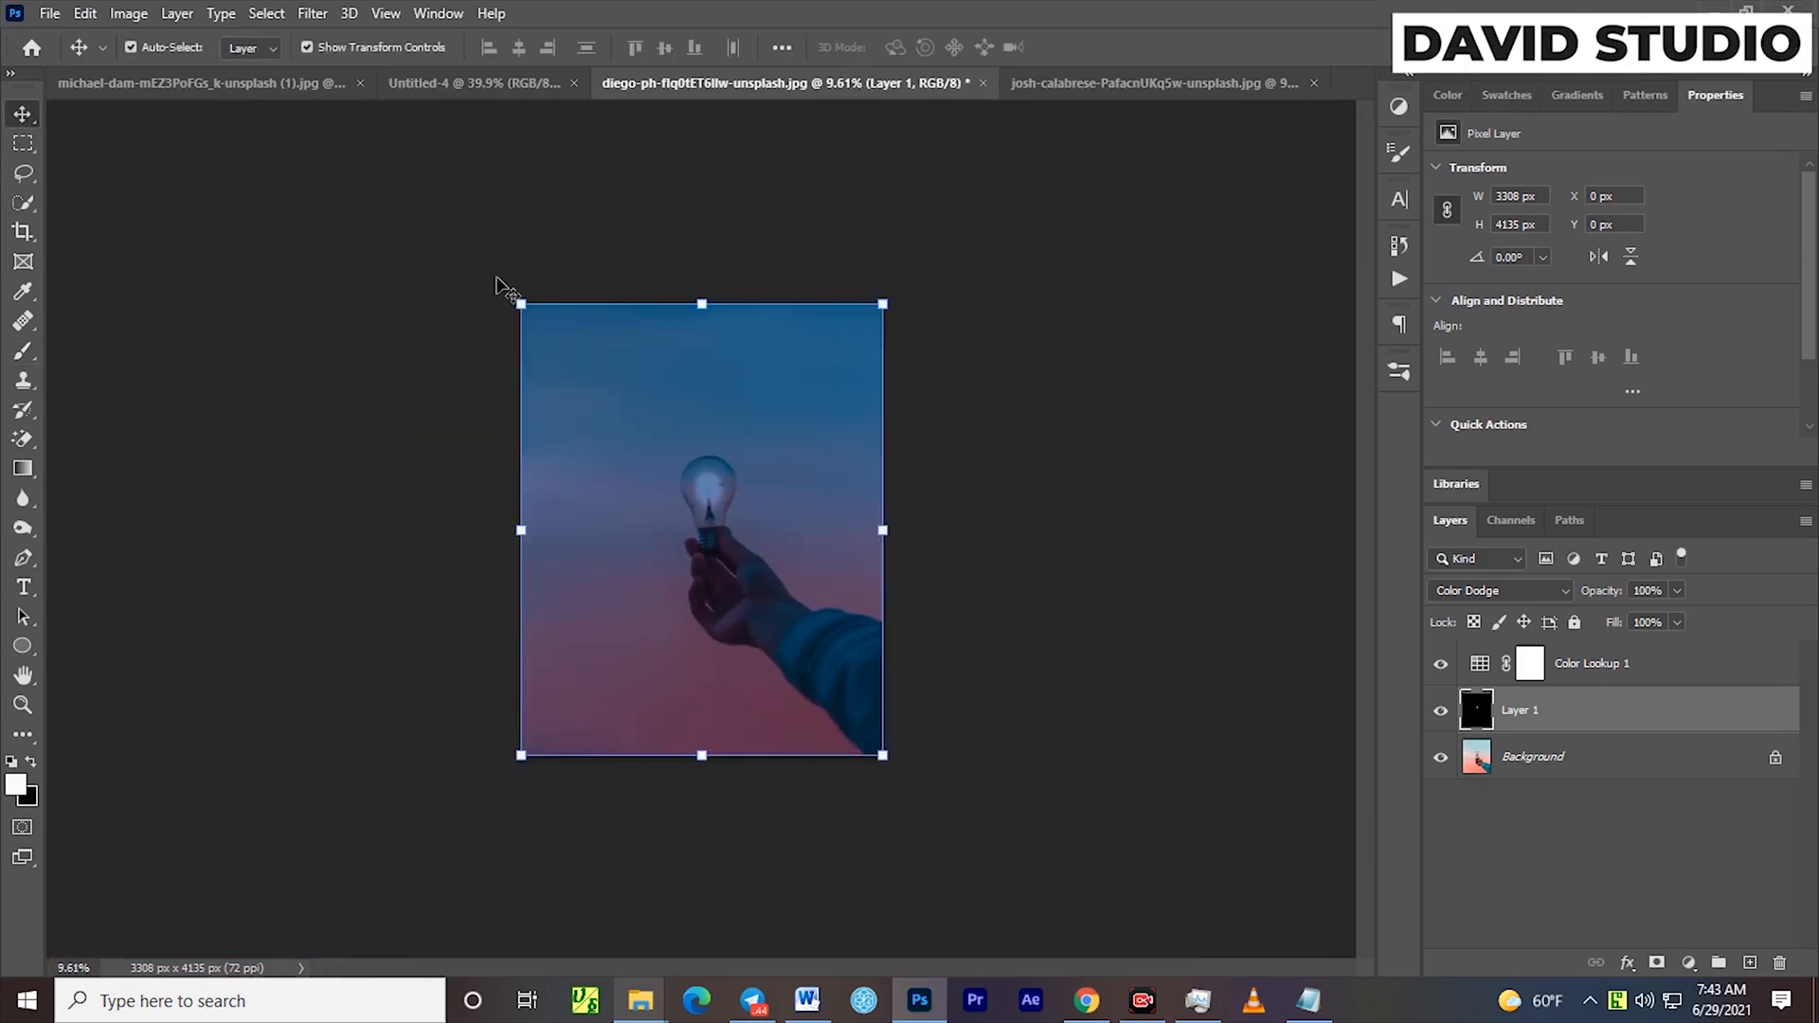
click(1441, 668)
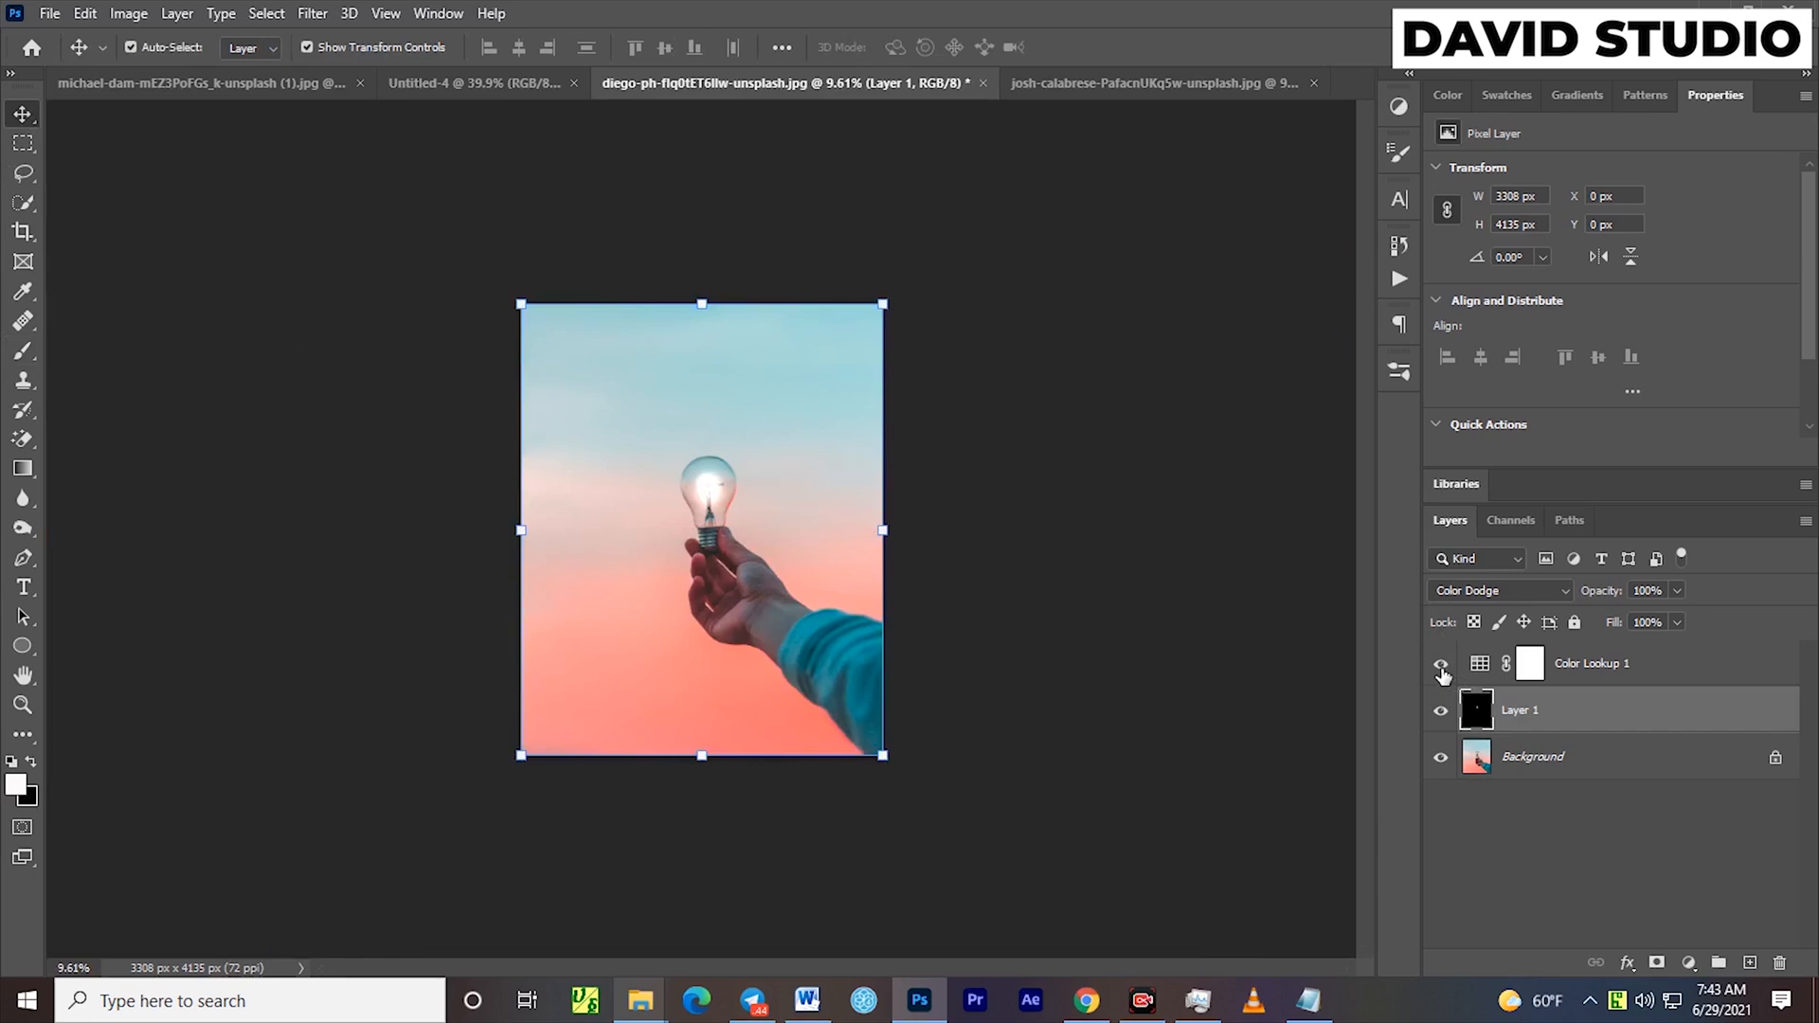
click(1441, 668)
click(1215, 690)
scroll(730, 524, up, 6)
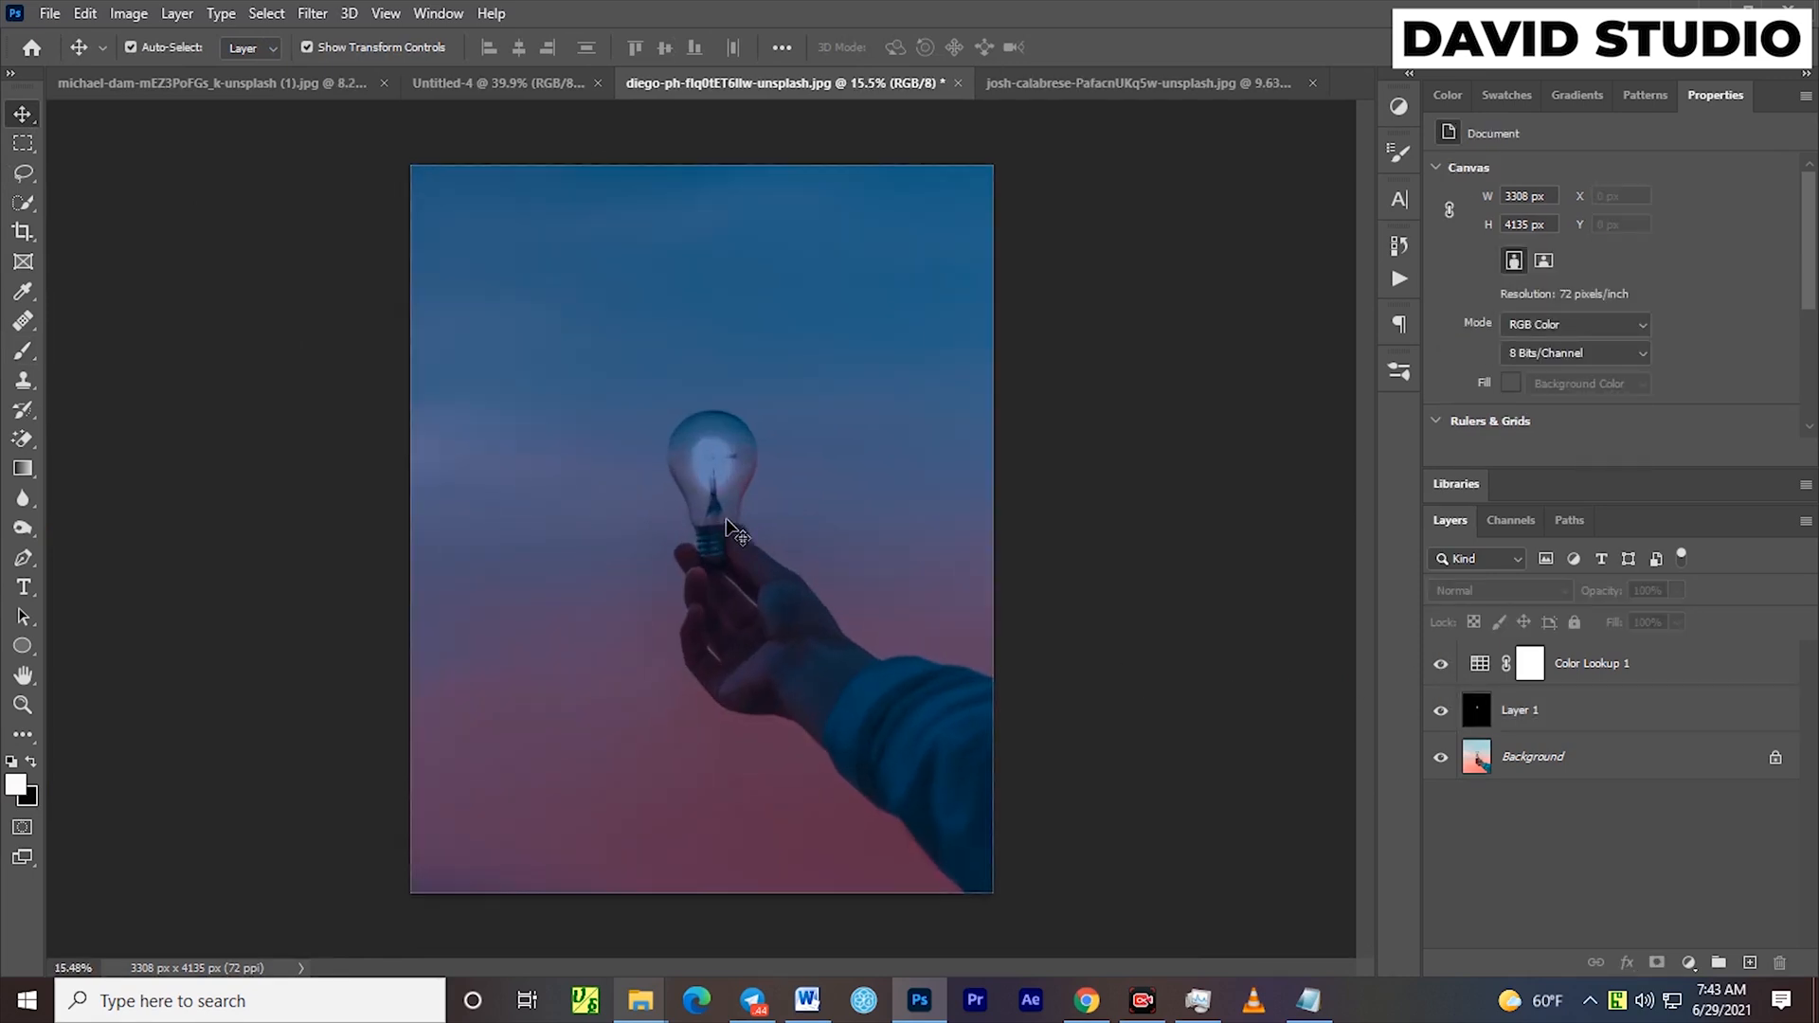
scroll(730, 523, down, 4)
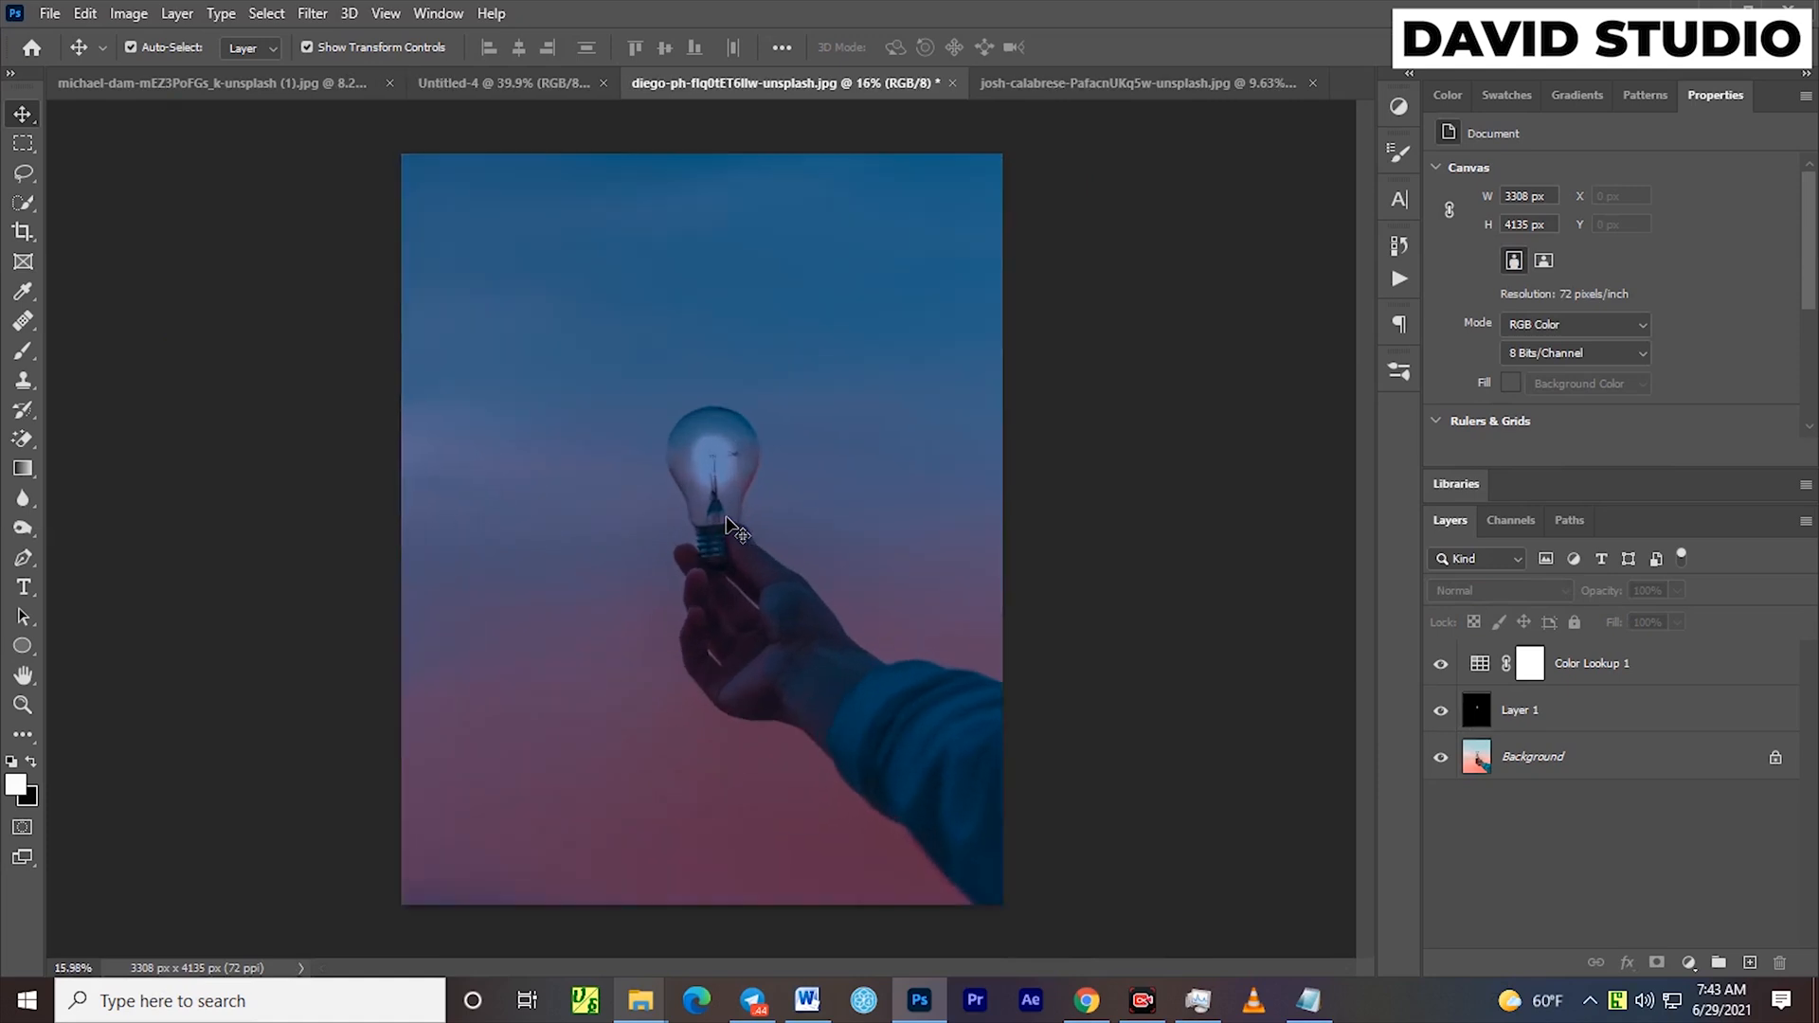
Paint more glow over the bulb on Layer 1 with a 600 px brush and move the glow slightly lower
click(730, 523)
click(23, 350)
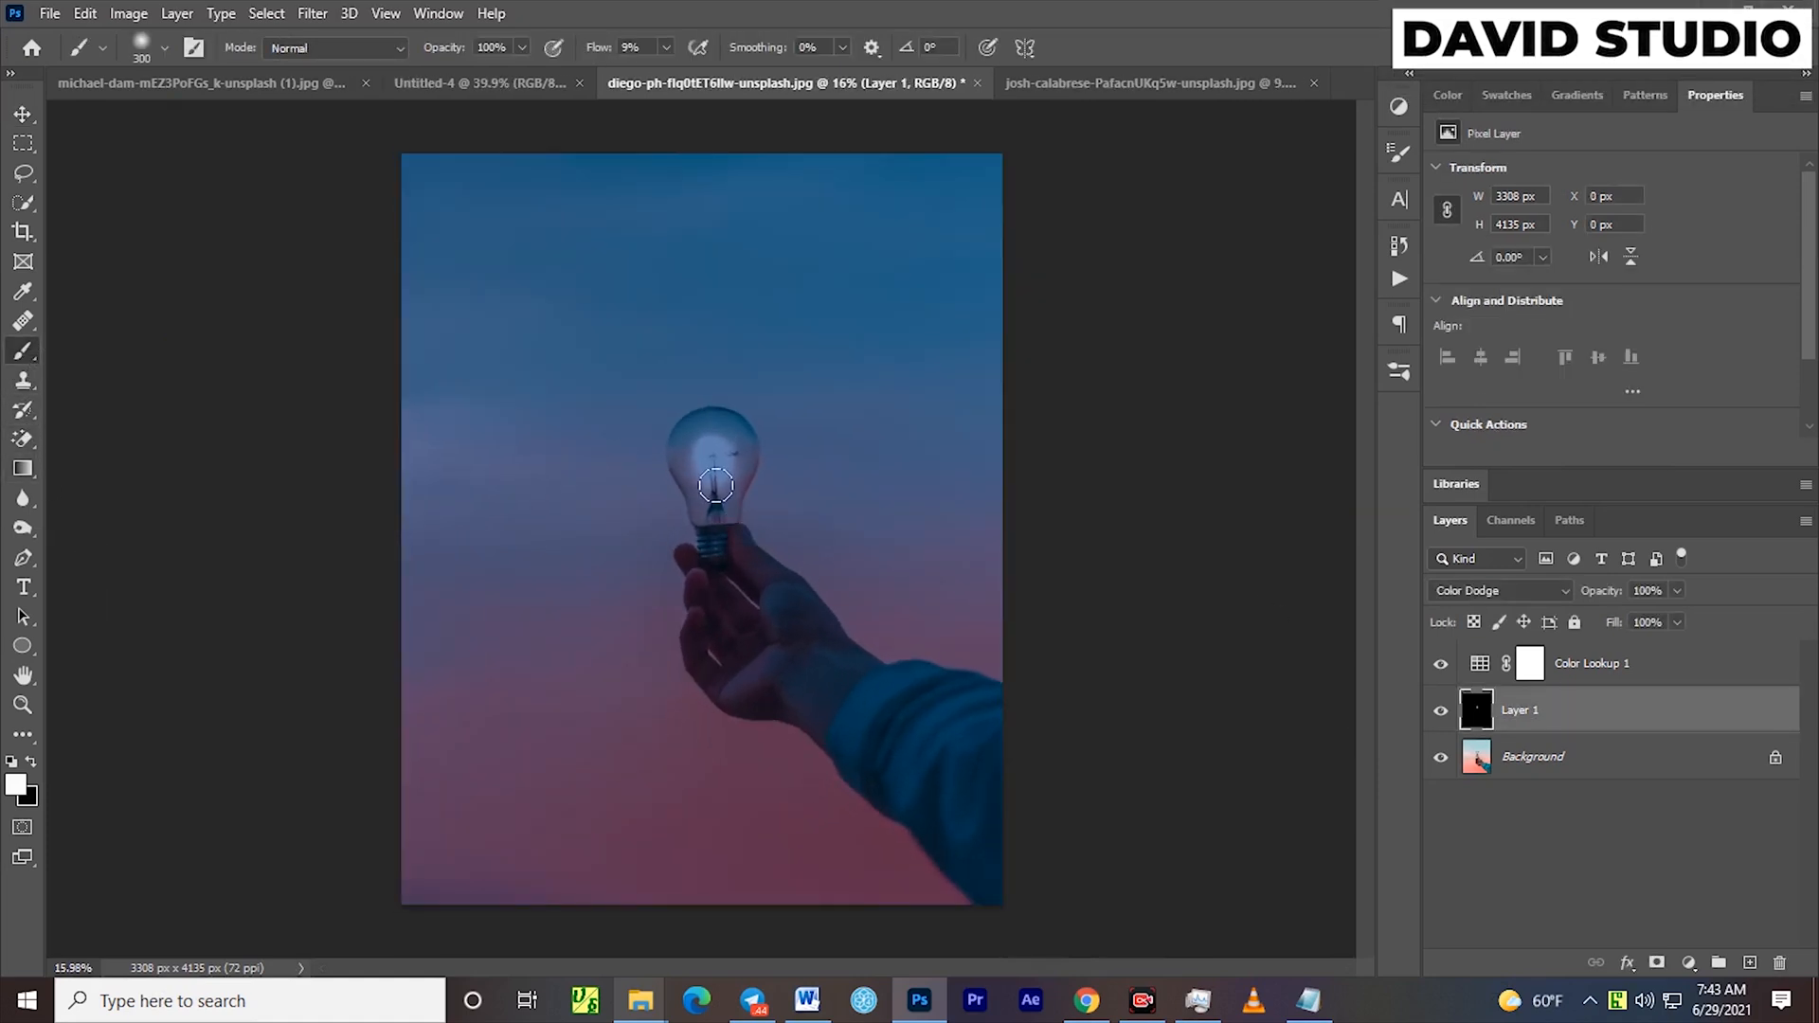
key(bracketright)
key(bracketright)
drag(689, 427, 715, 440)
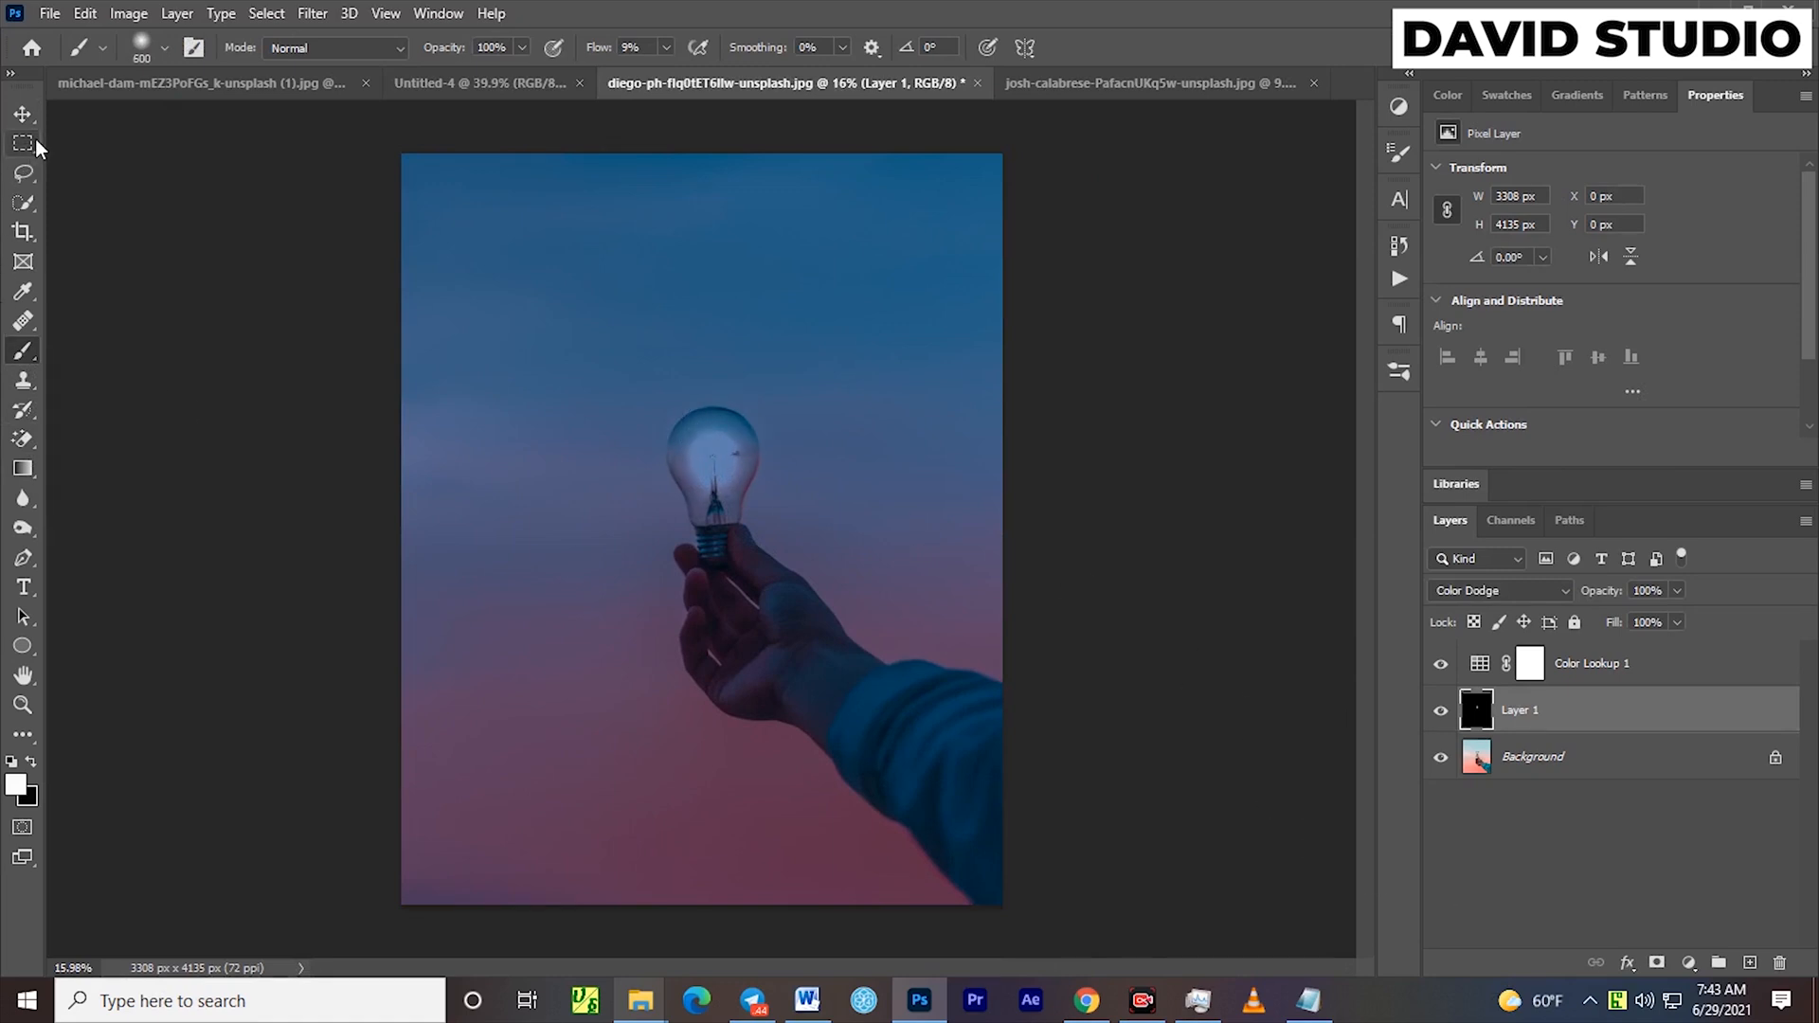
click(26, 112)
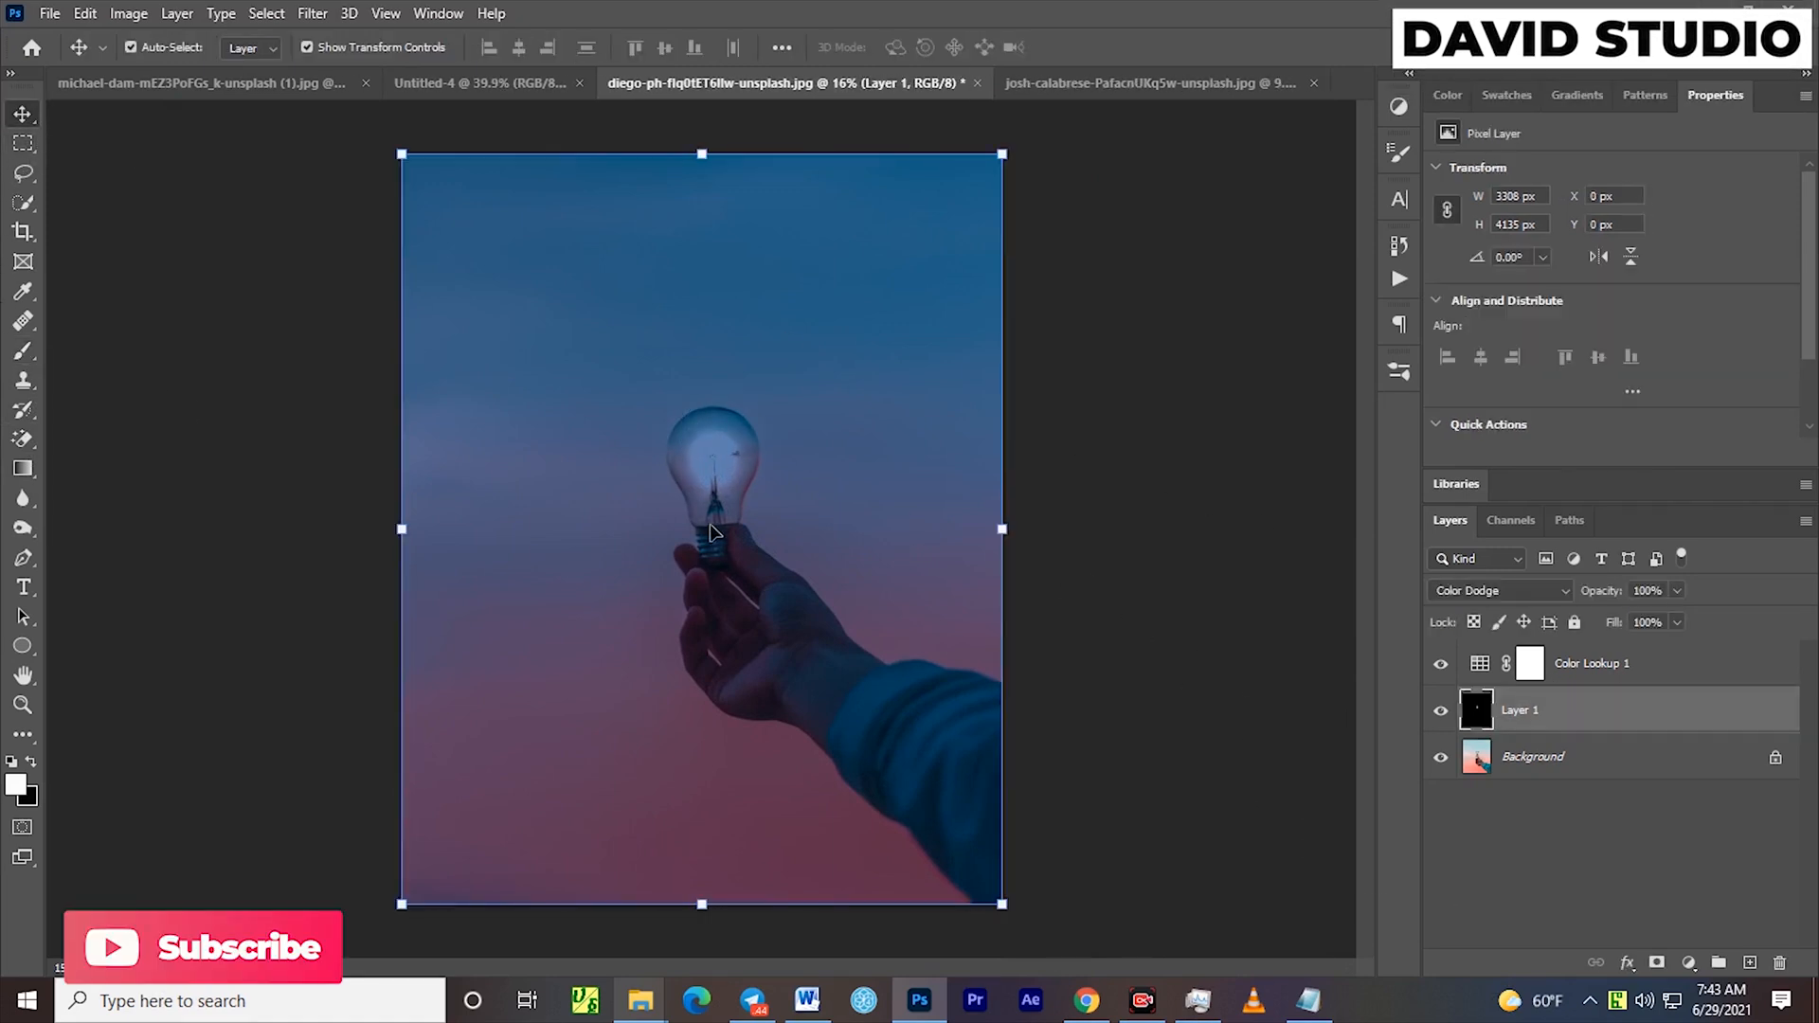
mouse_move(716, 464)
mouse_down()
mouse_move(801, 447)
mouse_move(816, 483)
mouse_move(699, 446)
mouse_move(710, 499)
mouse_up()
Reduce the Color Lookup 1 layer's fill to 86%
click(1564, 663)
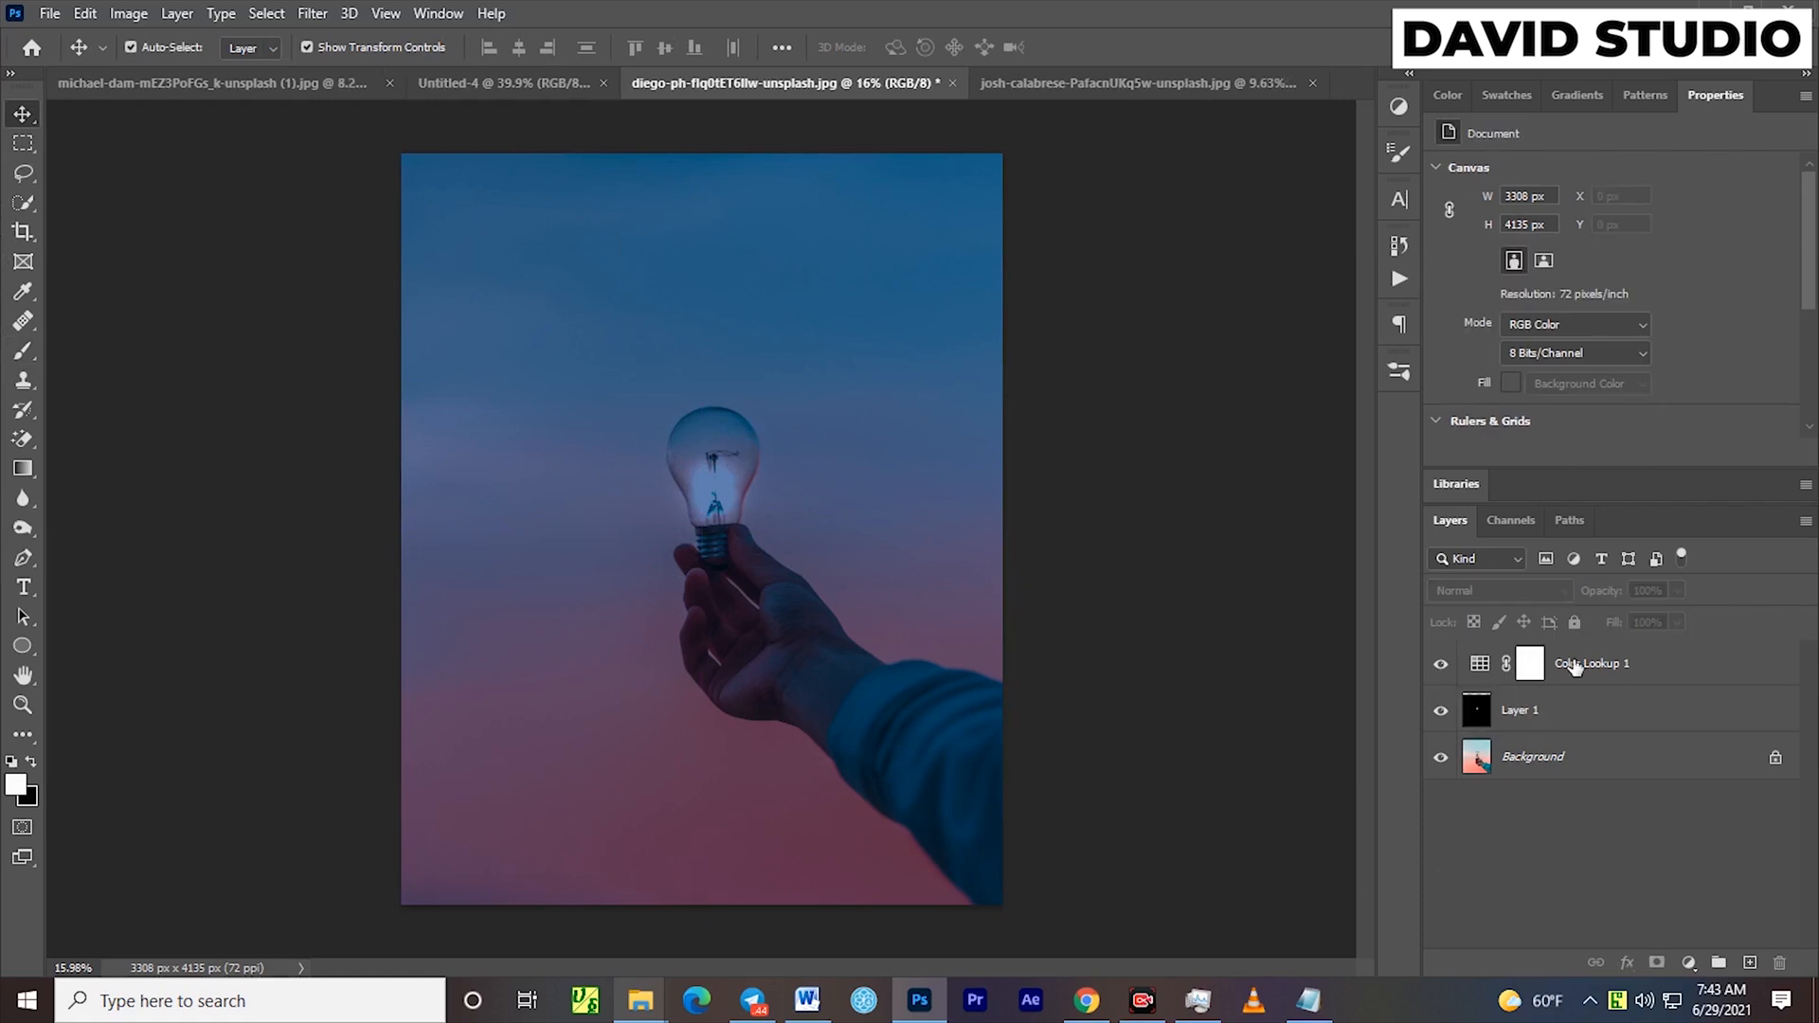
drag(1614, 628, 1600, 633)
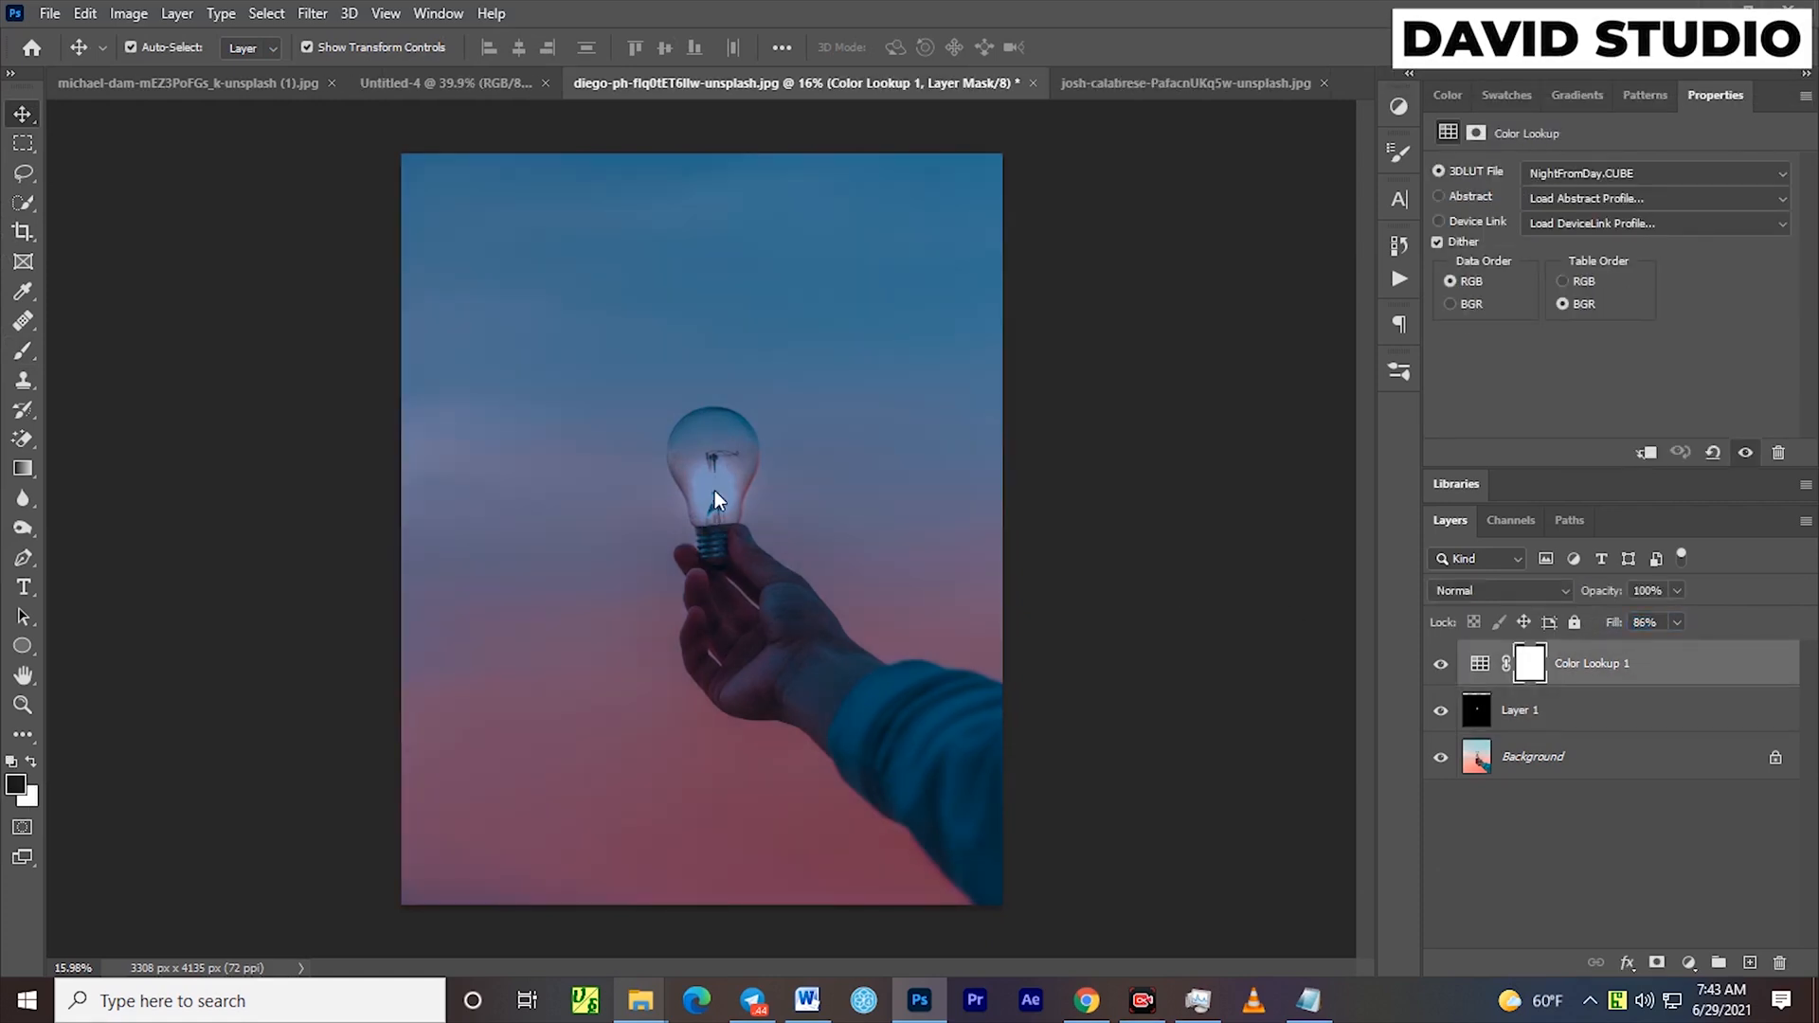
Move the painted glow on Layer 1 slightly upward to the middle of the bulb, and deselect the layer
click(1577, 710)
drag(717, 481, 713, 465)
click(1128, 616)
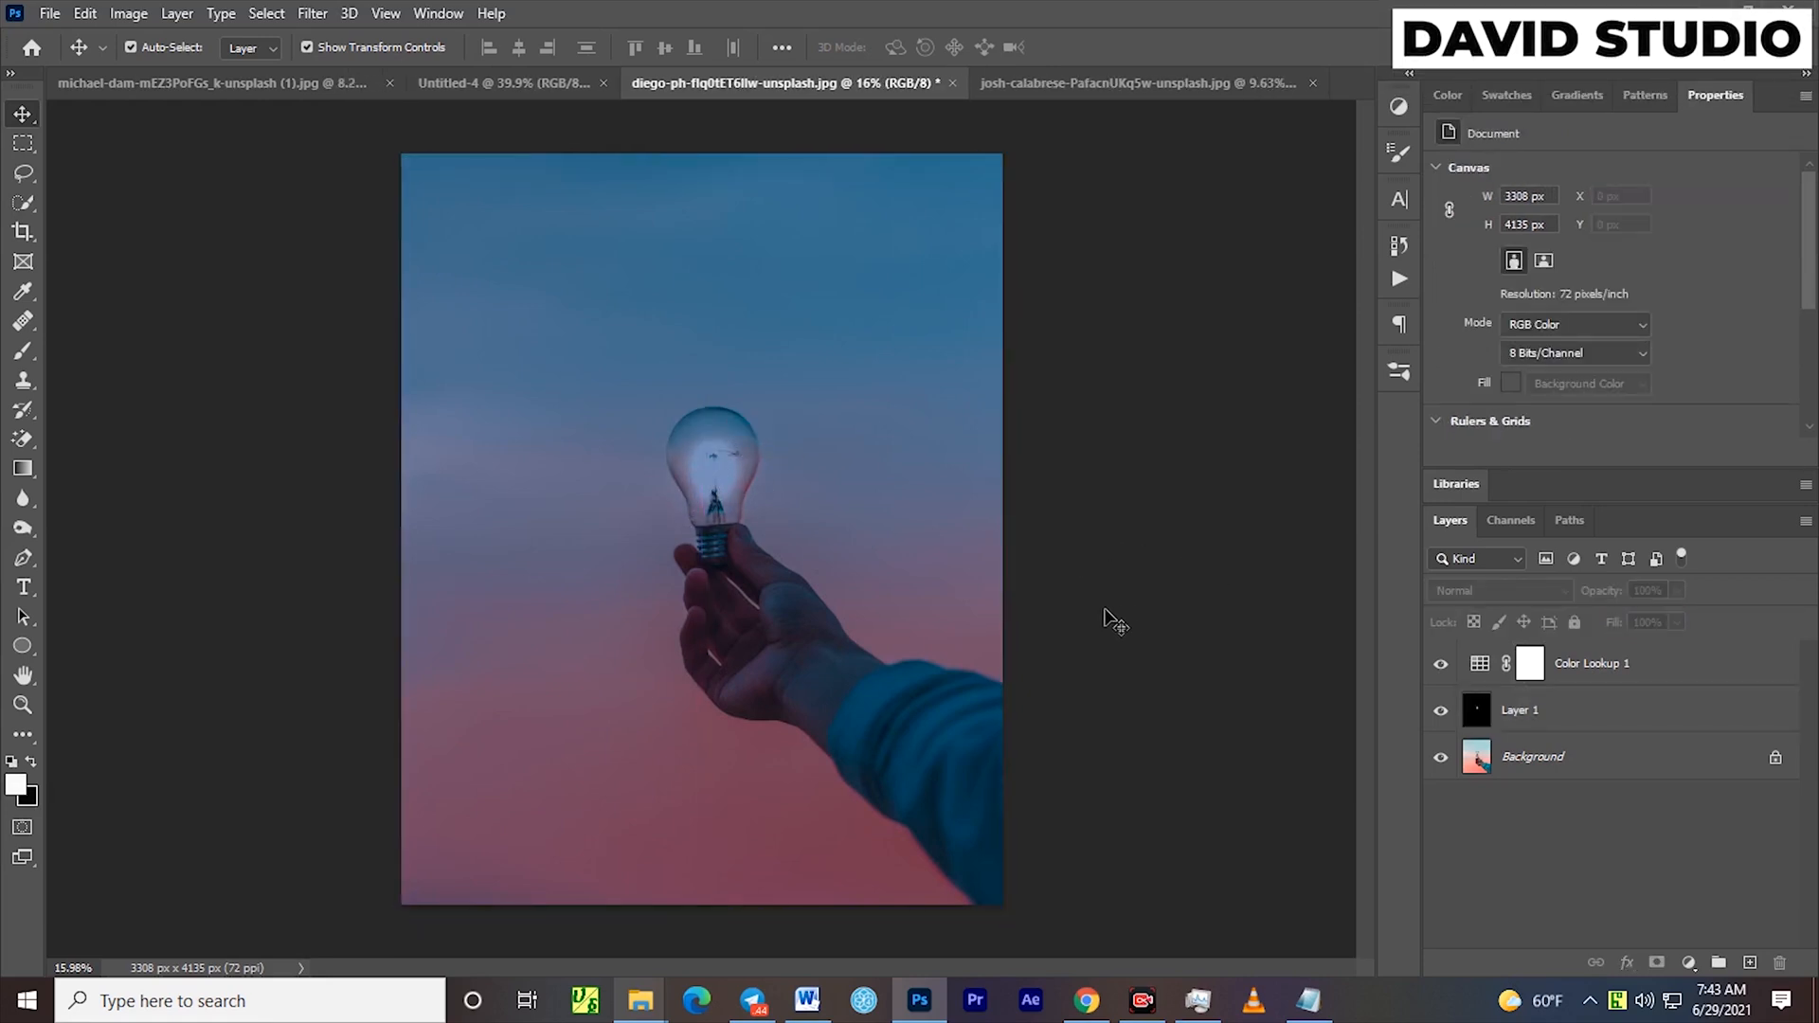
Add a new empty layer directly above Layer 1
click(1769, 709)
click(1750, 963)
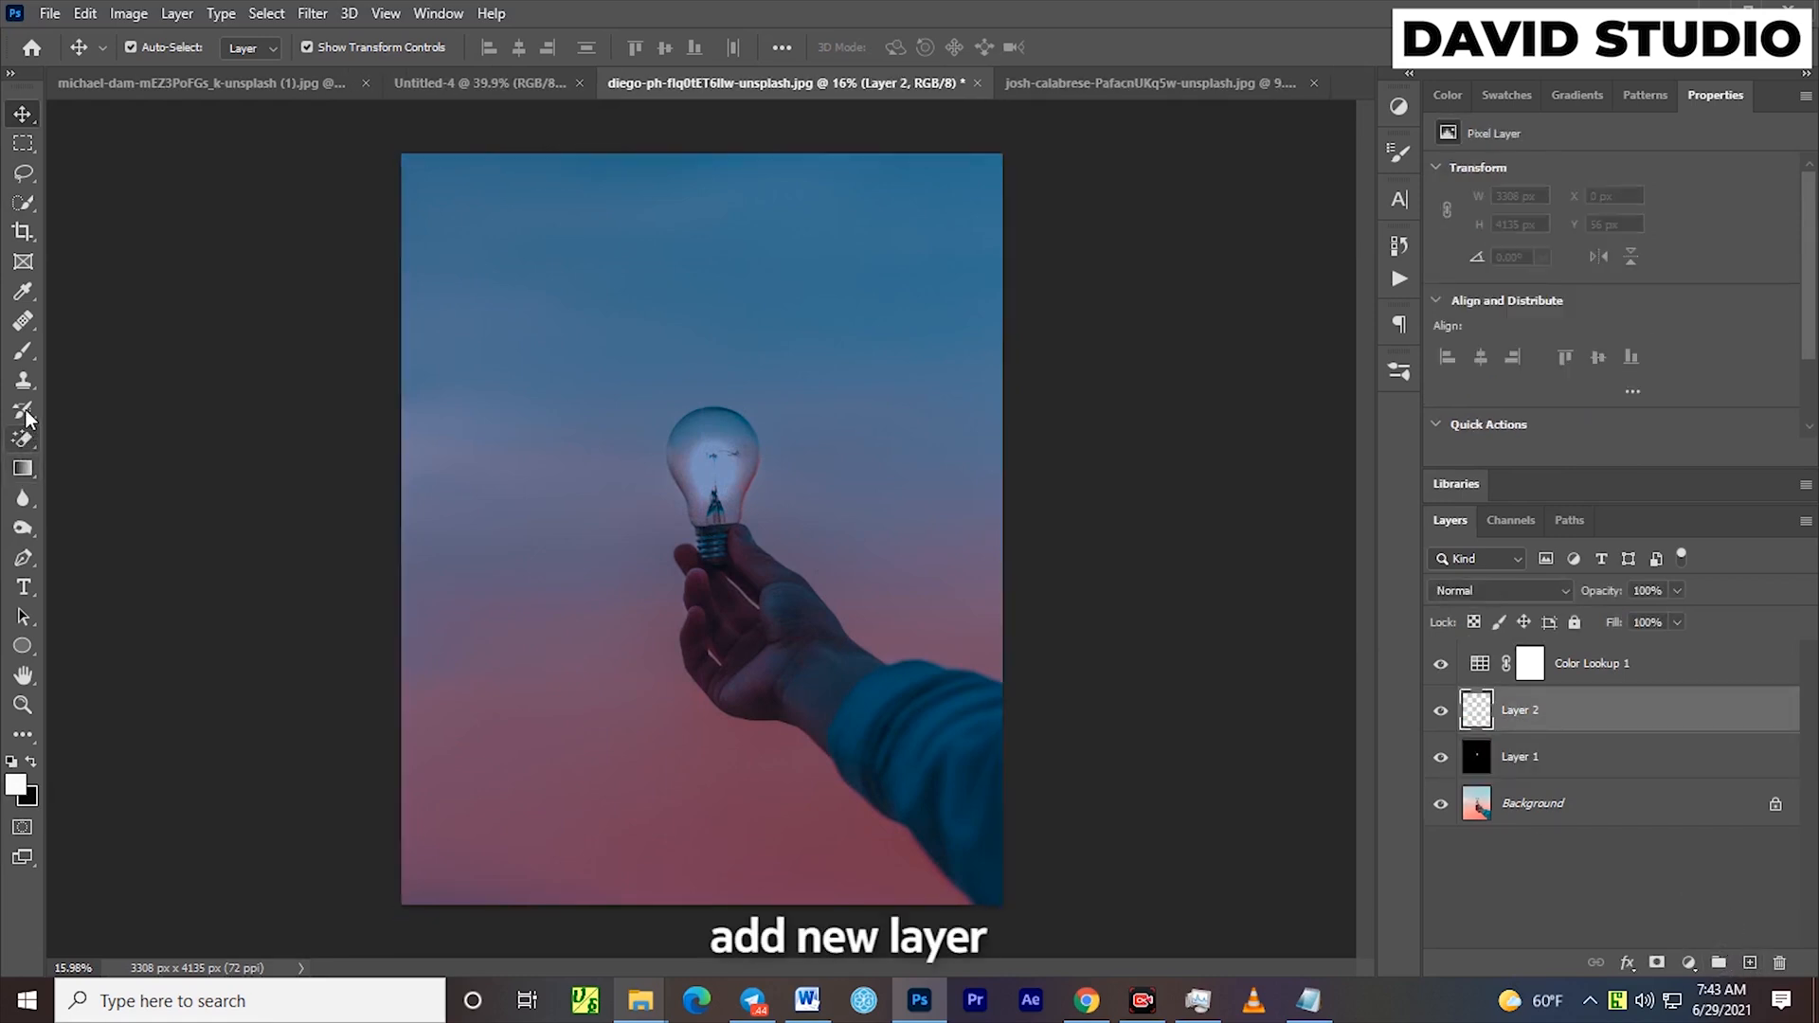
Paint a soft white glow over the bulb on Layer 2 with a 1300 px brush and set the layer's blend mode to Overlay
click(23, 352)
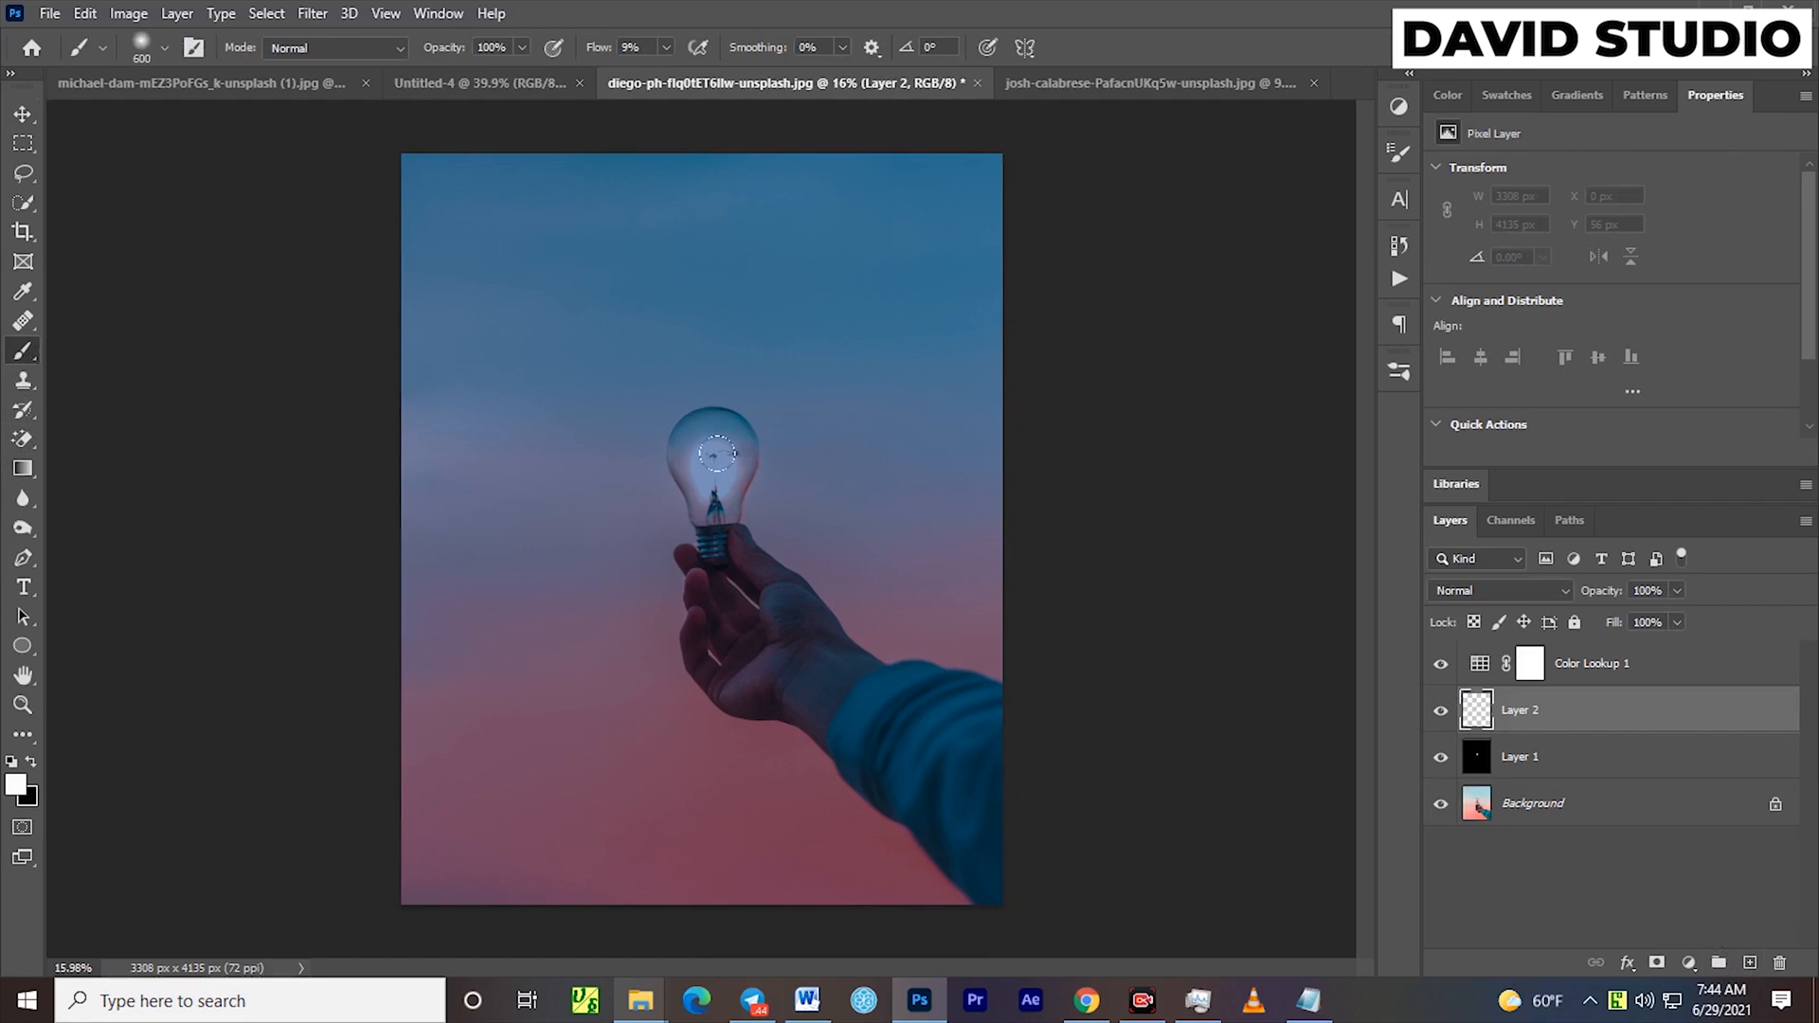
key(bracketright)
key(bracketright)
key(bracketright)
key(bracketright)
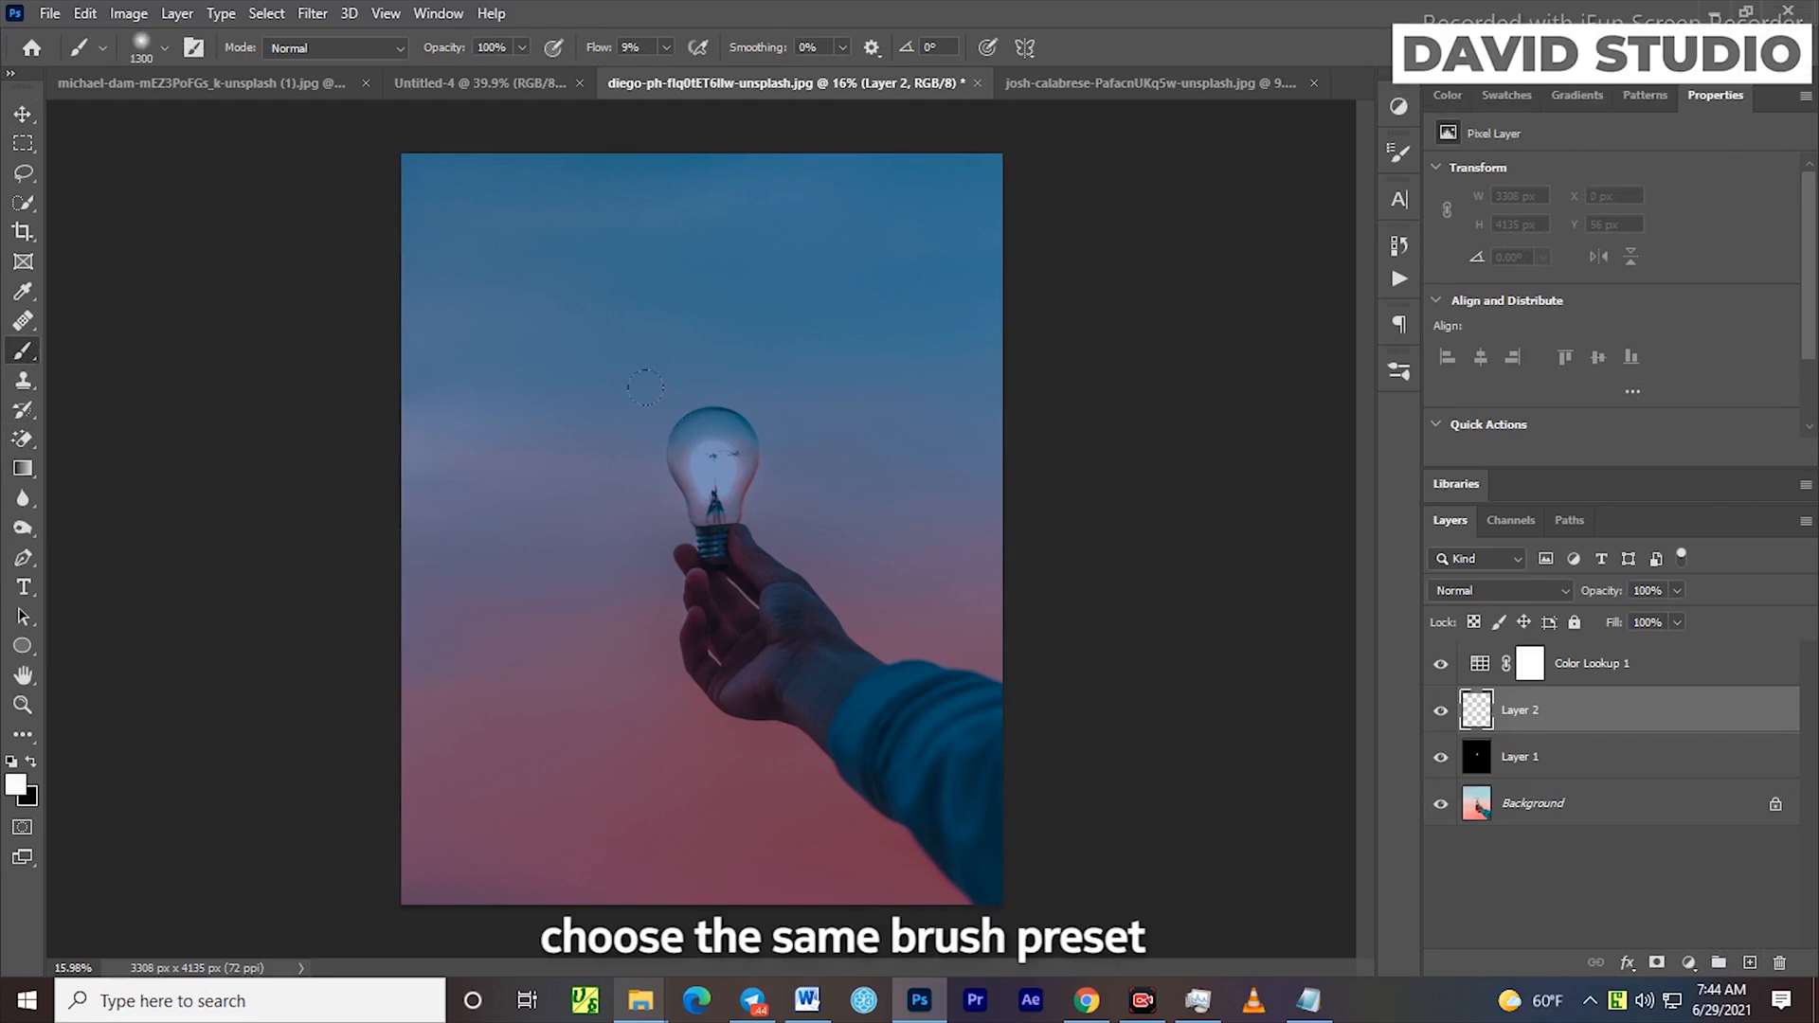
click(716, 464)
click(625, 377)
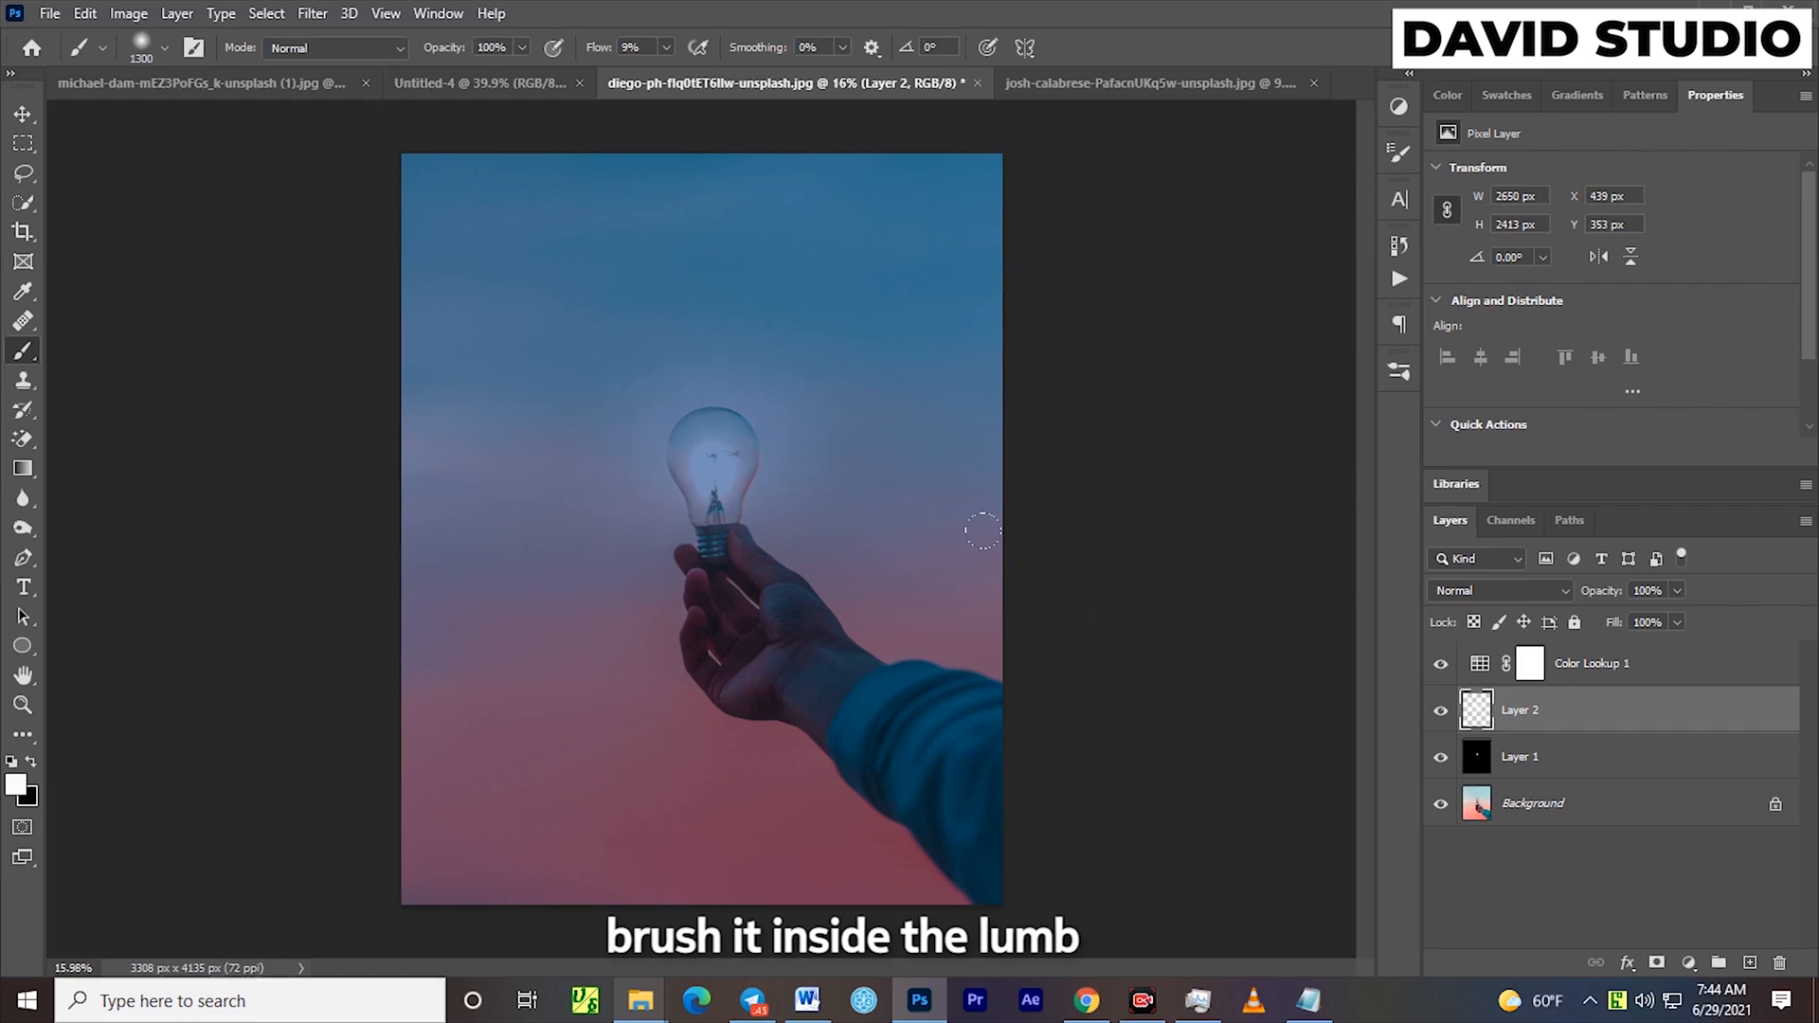
click(1467, 593)
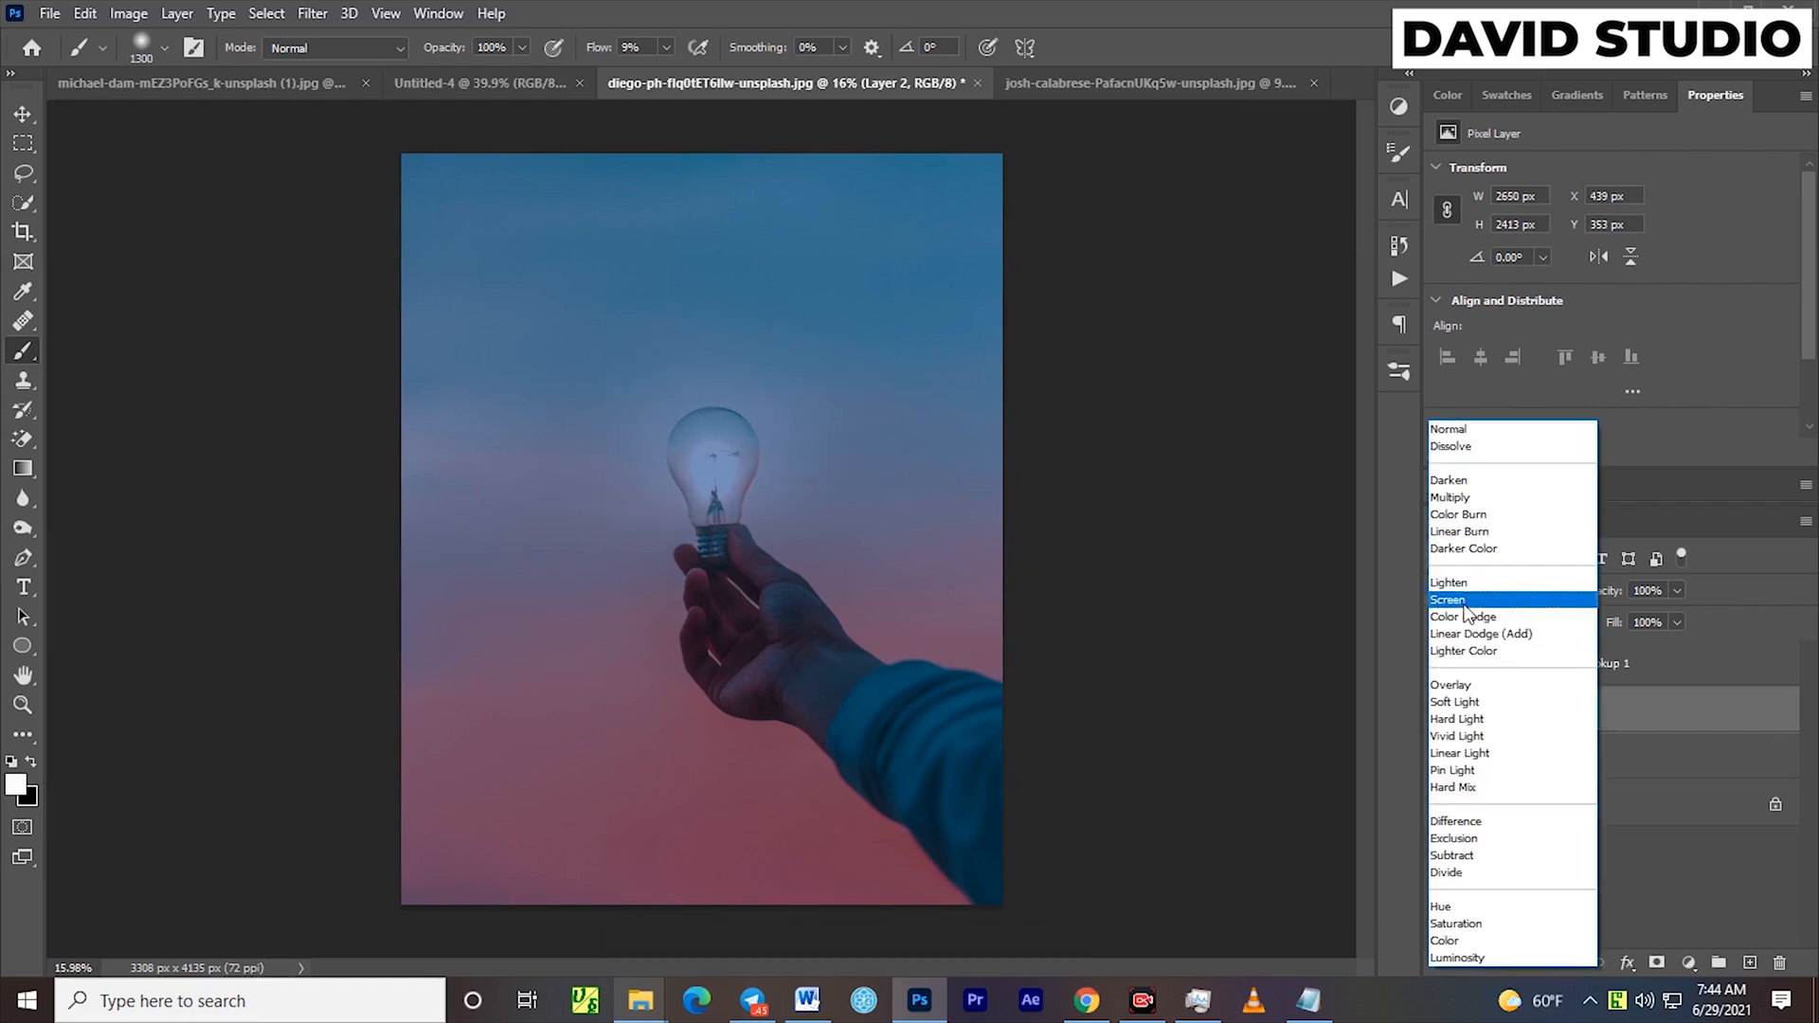
click(1462, 688)
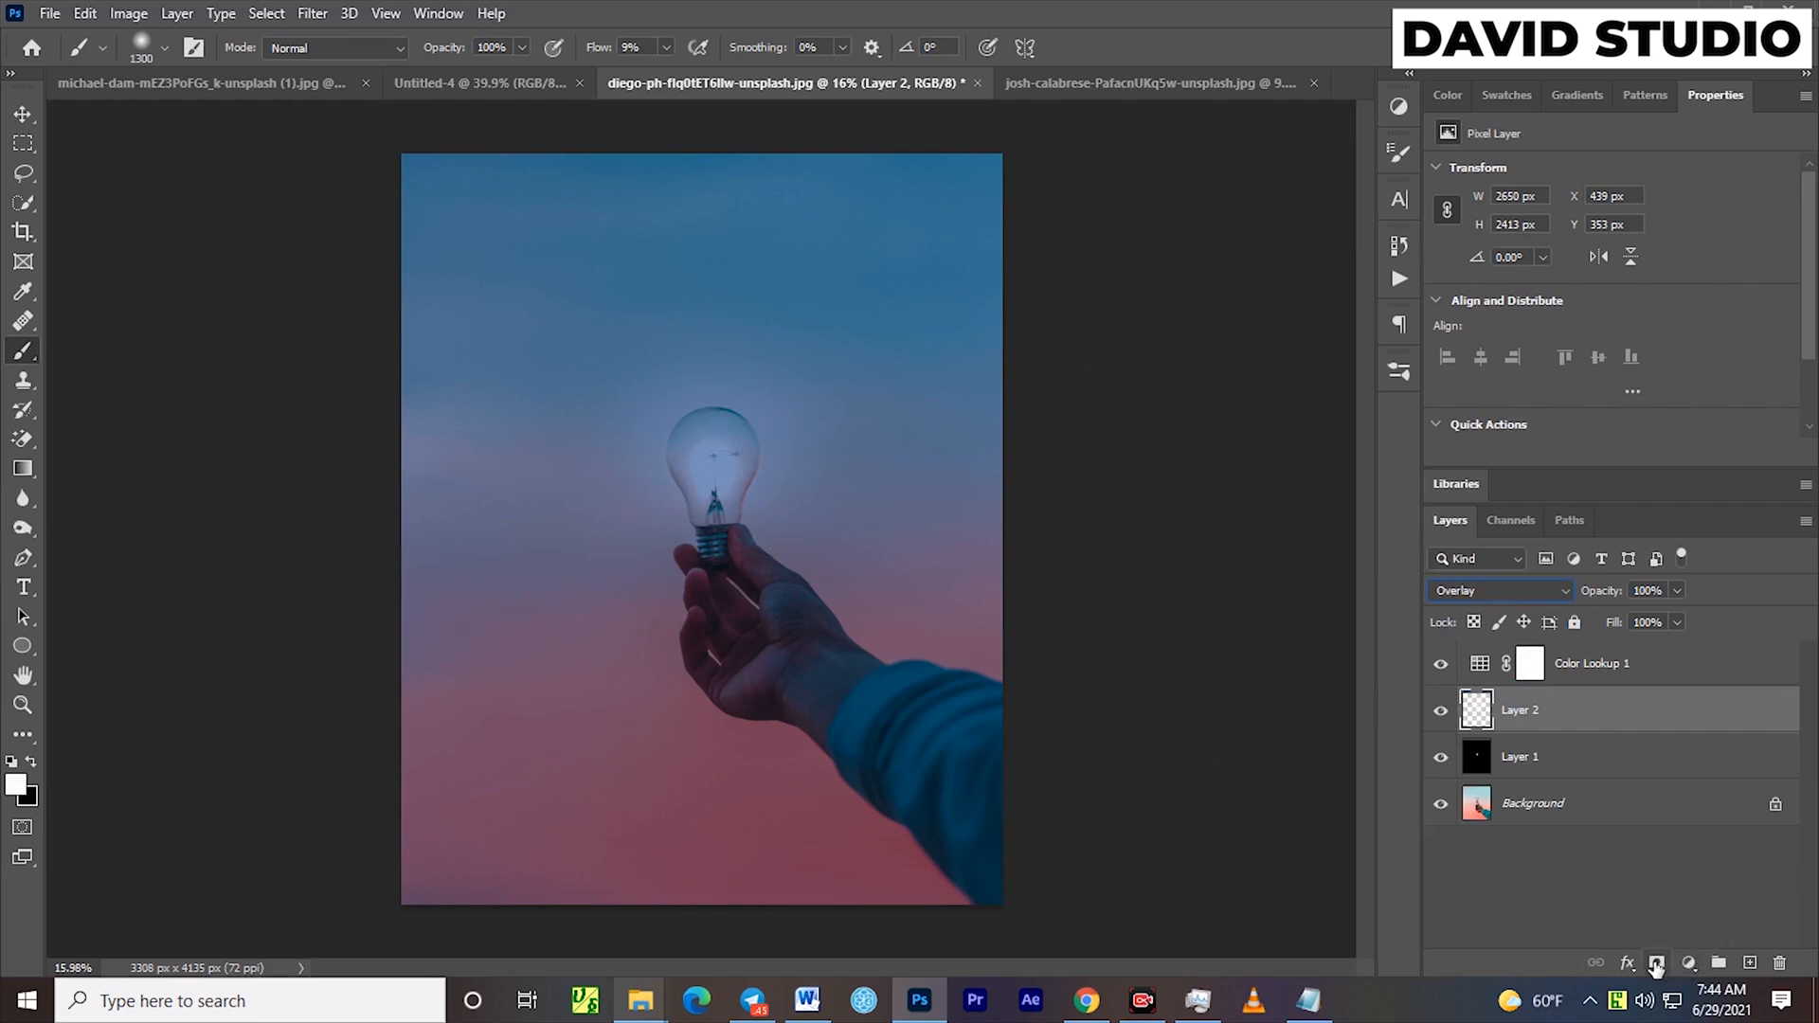
Paint a wider glow around the bulb on a new layer above Layer 2, using a brush up to 1700 px, and set it to Overlay
click(1750, 963)
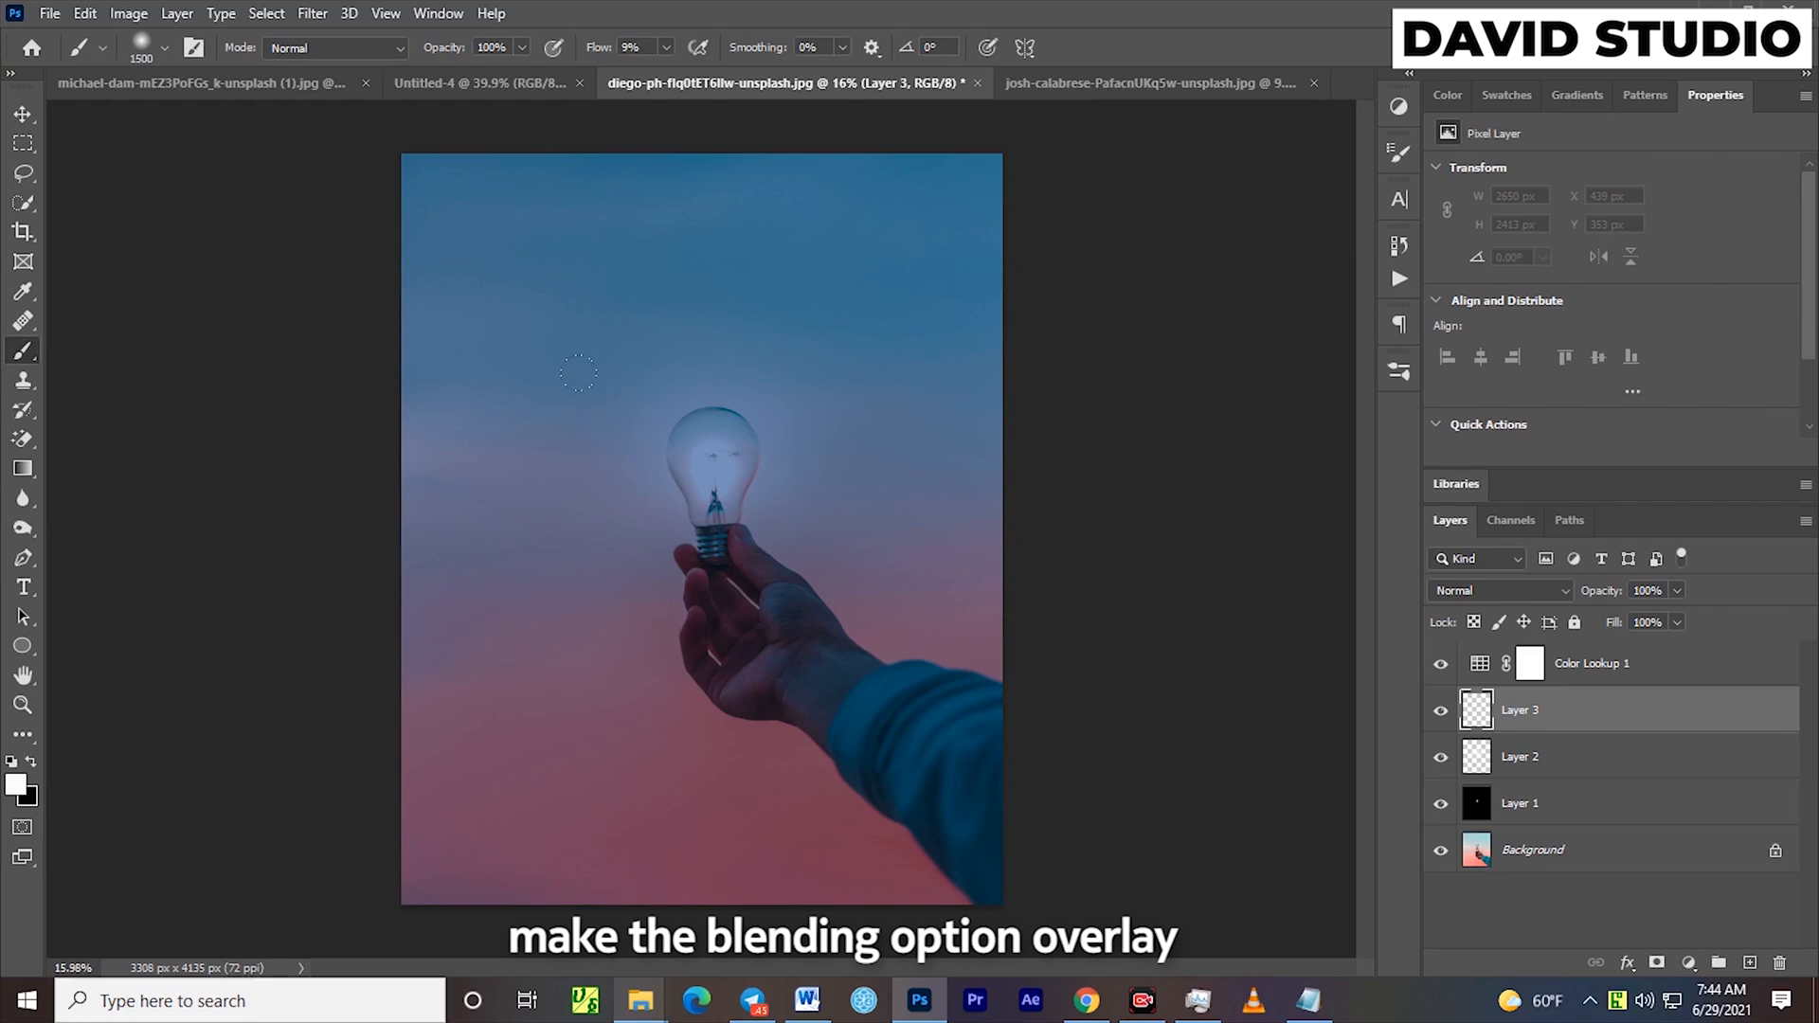
click(708, 466)
click(709, 467)
click(709, 466)
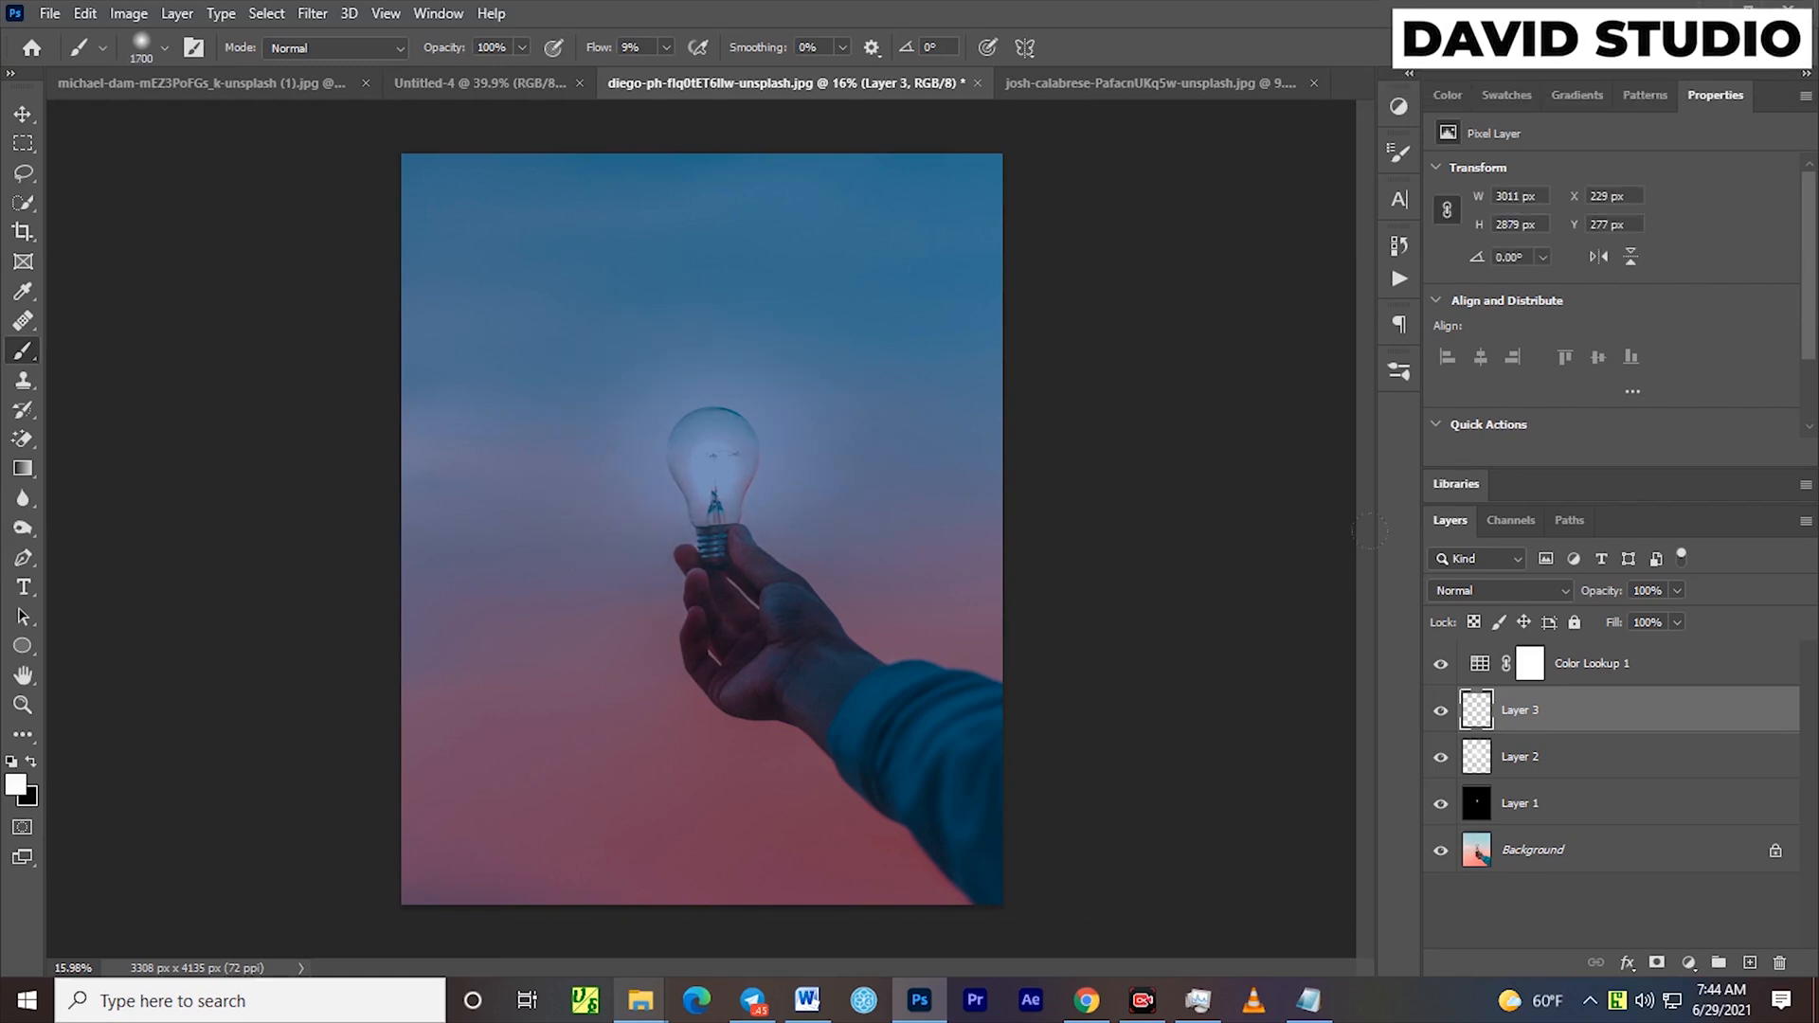
click(1474, 595)
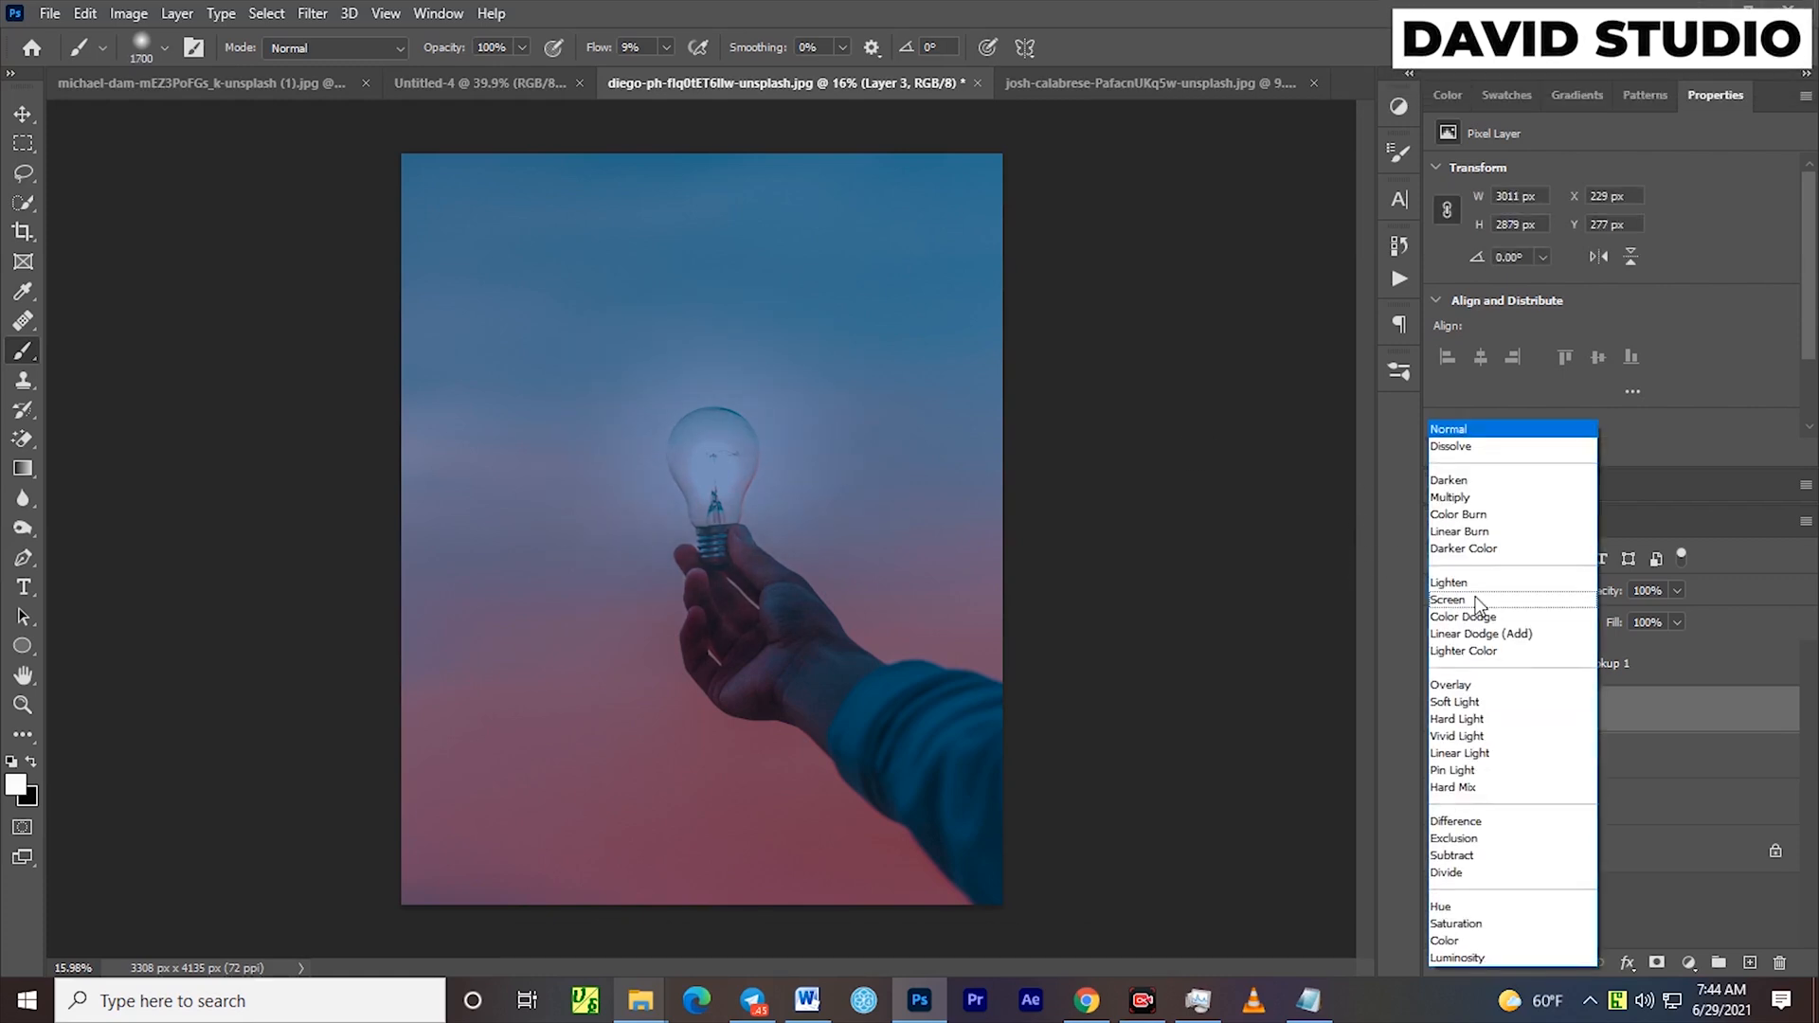
click(1464, 684)
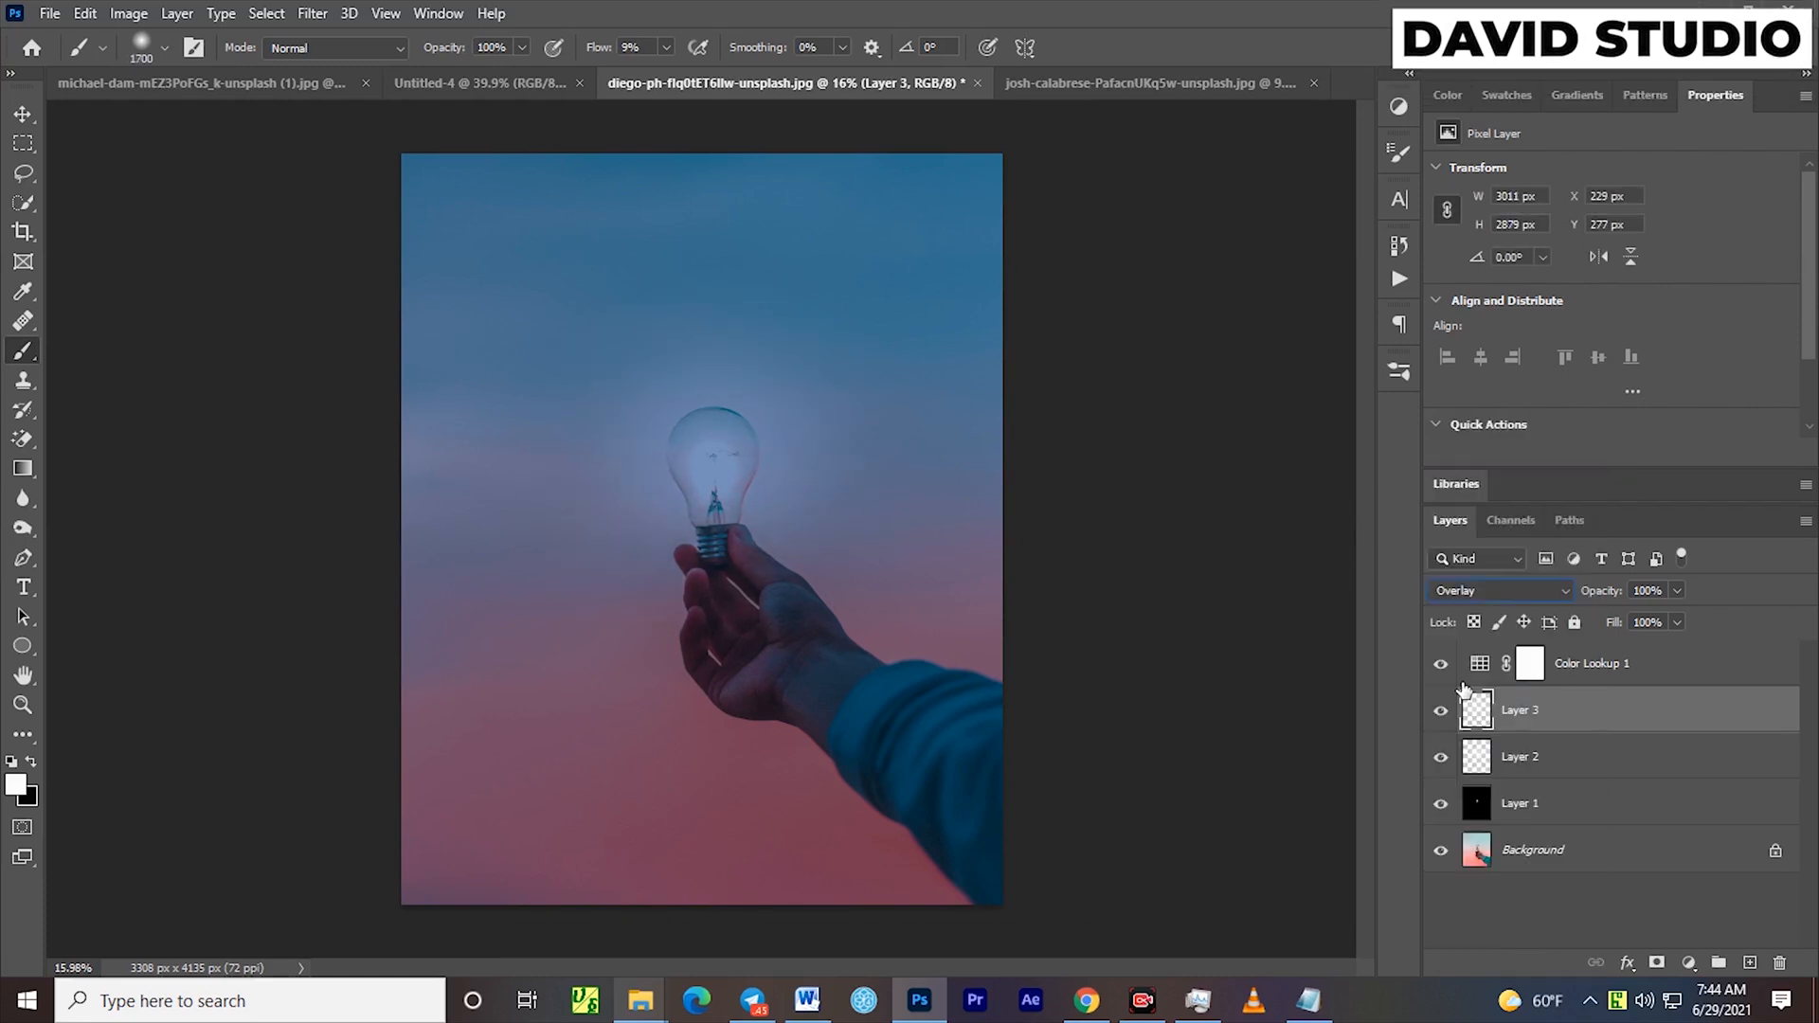
Group the Color Lookup 1 adjustment together with Layer 3, Layer 2 and Layer 1
click(19, 116)
click(1192, 617)
scroll(812, 620, down, 2)
scroll(795, 629, up, 2)
scroll(796, 629, down, 2)
scroll(812, 630, up, 2)
scroll(812, 629, down, 1)
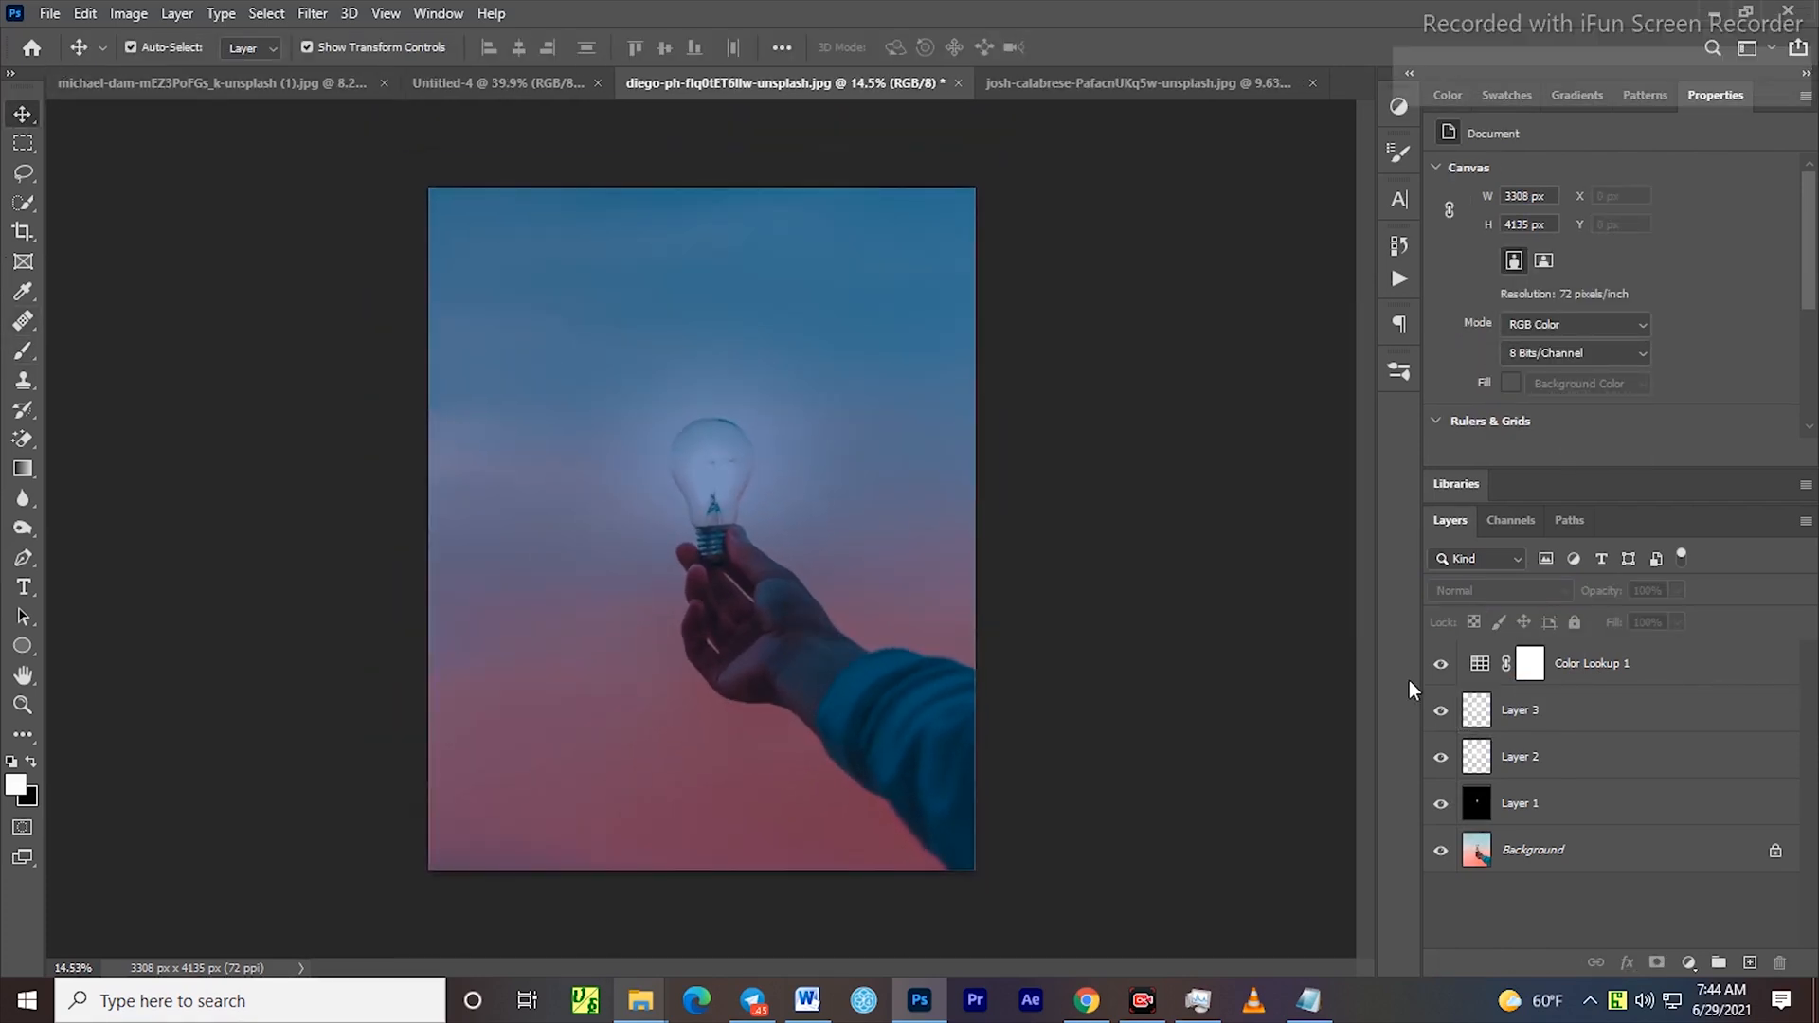
click(1648, 674)
shift+click(1577, 806)
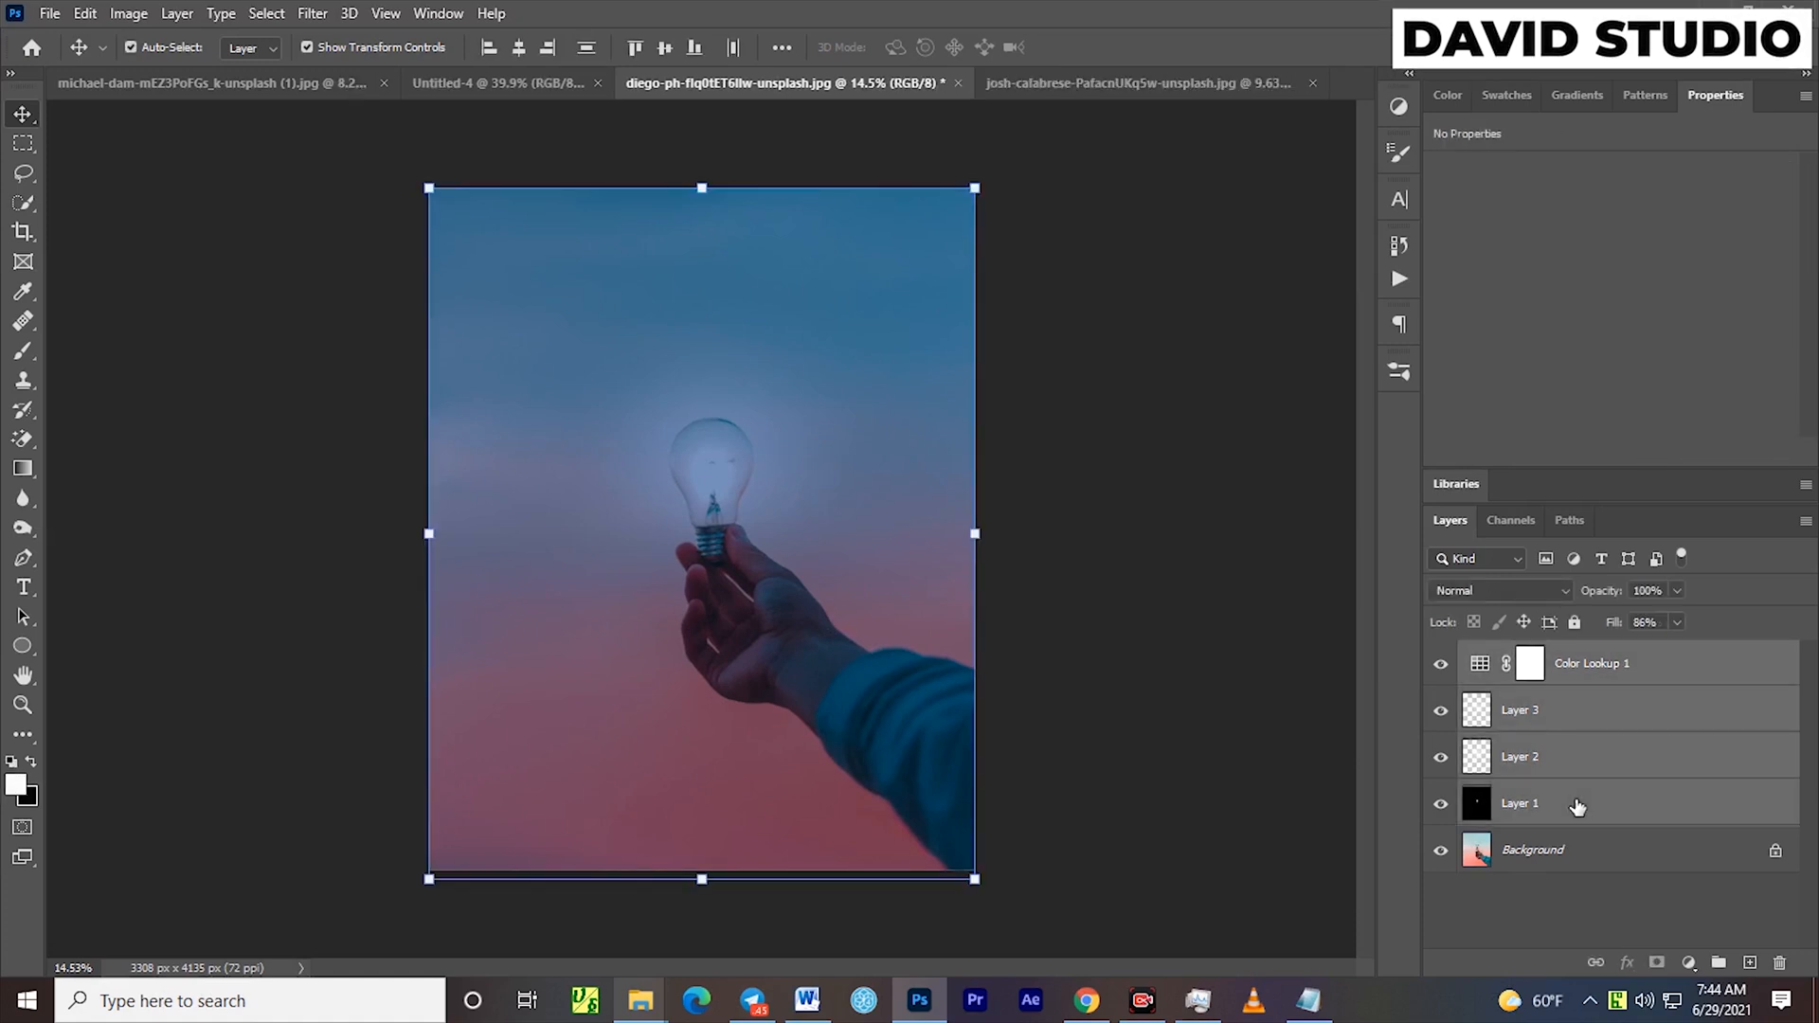
key(ctrl+g)
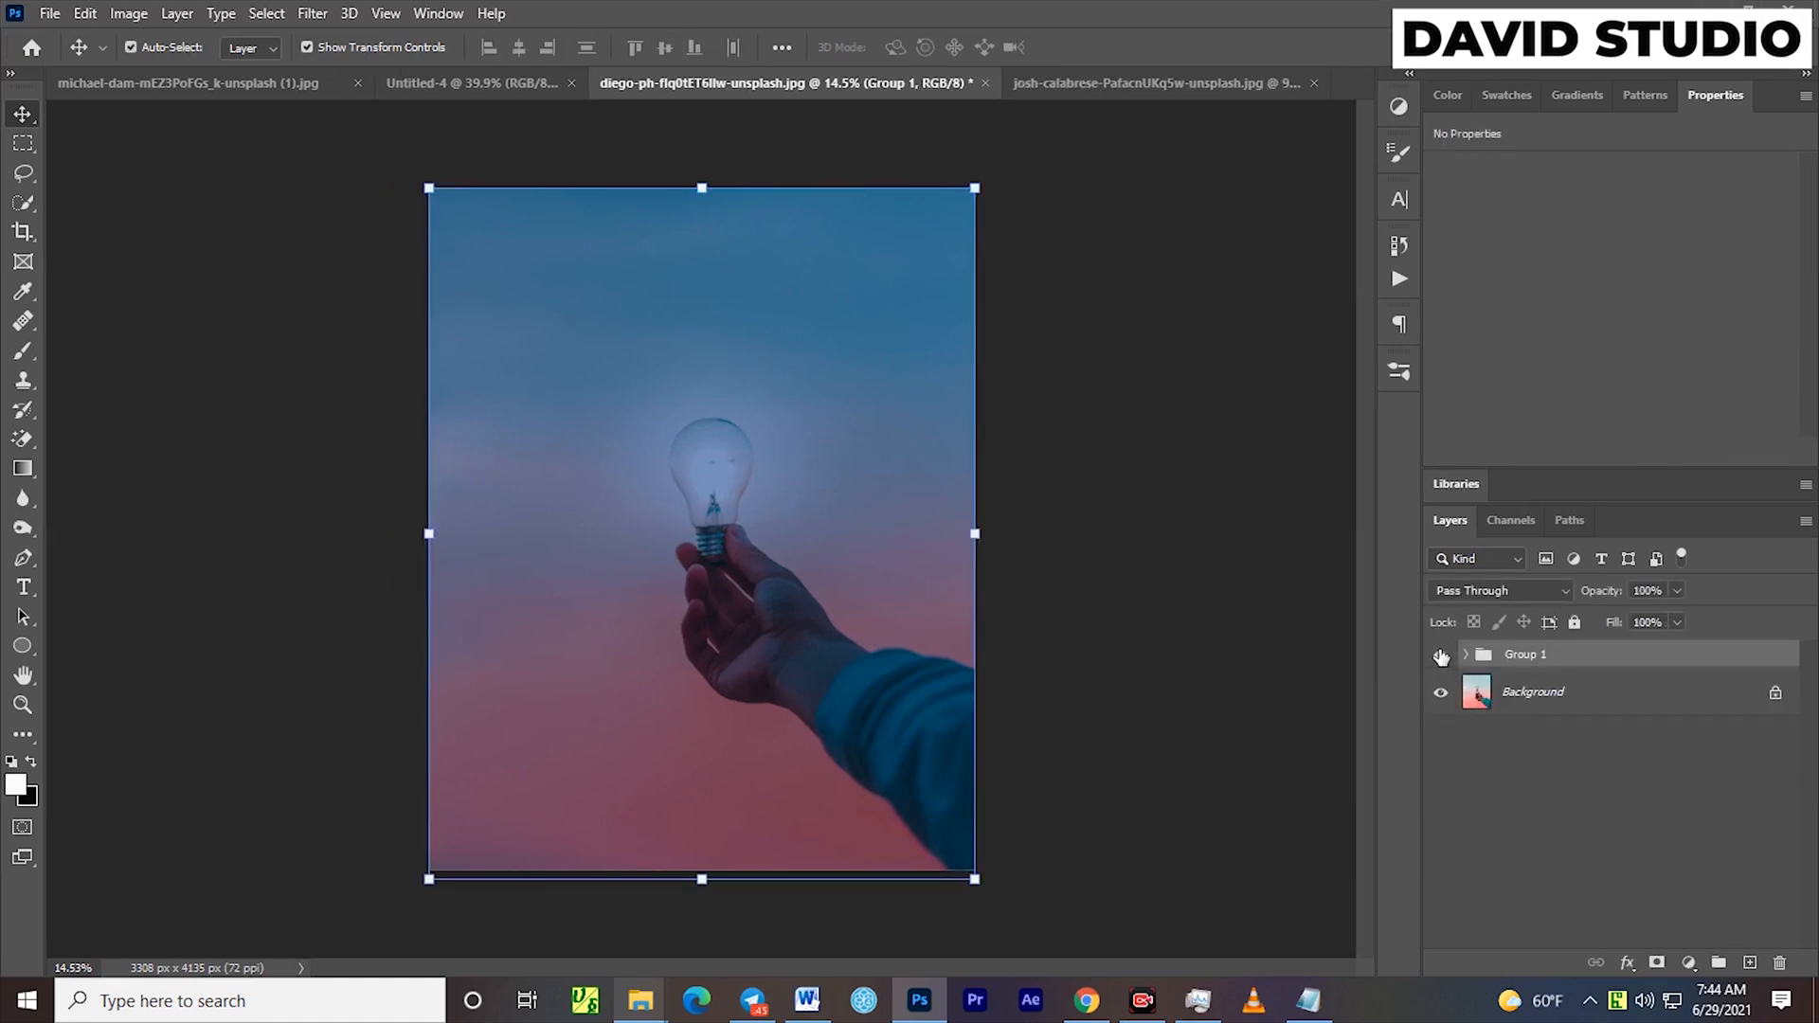
Compare the photo with Group 1 hidden and shown, and hide Color Lookup 1 inside the expanded group
click(1440, 655)
click(1439, 656)
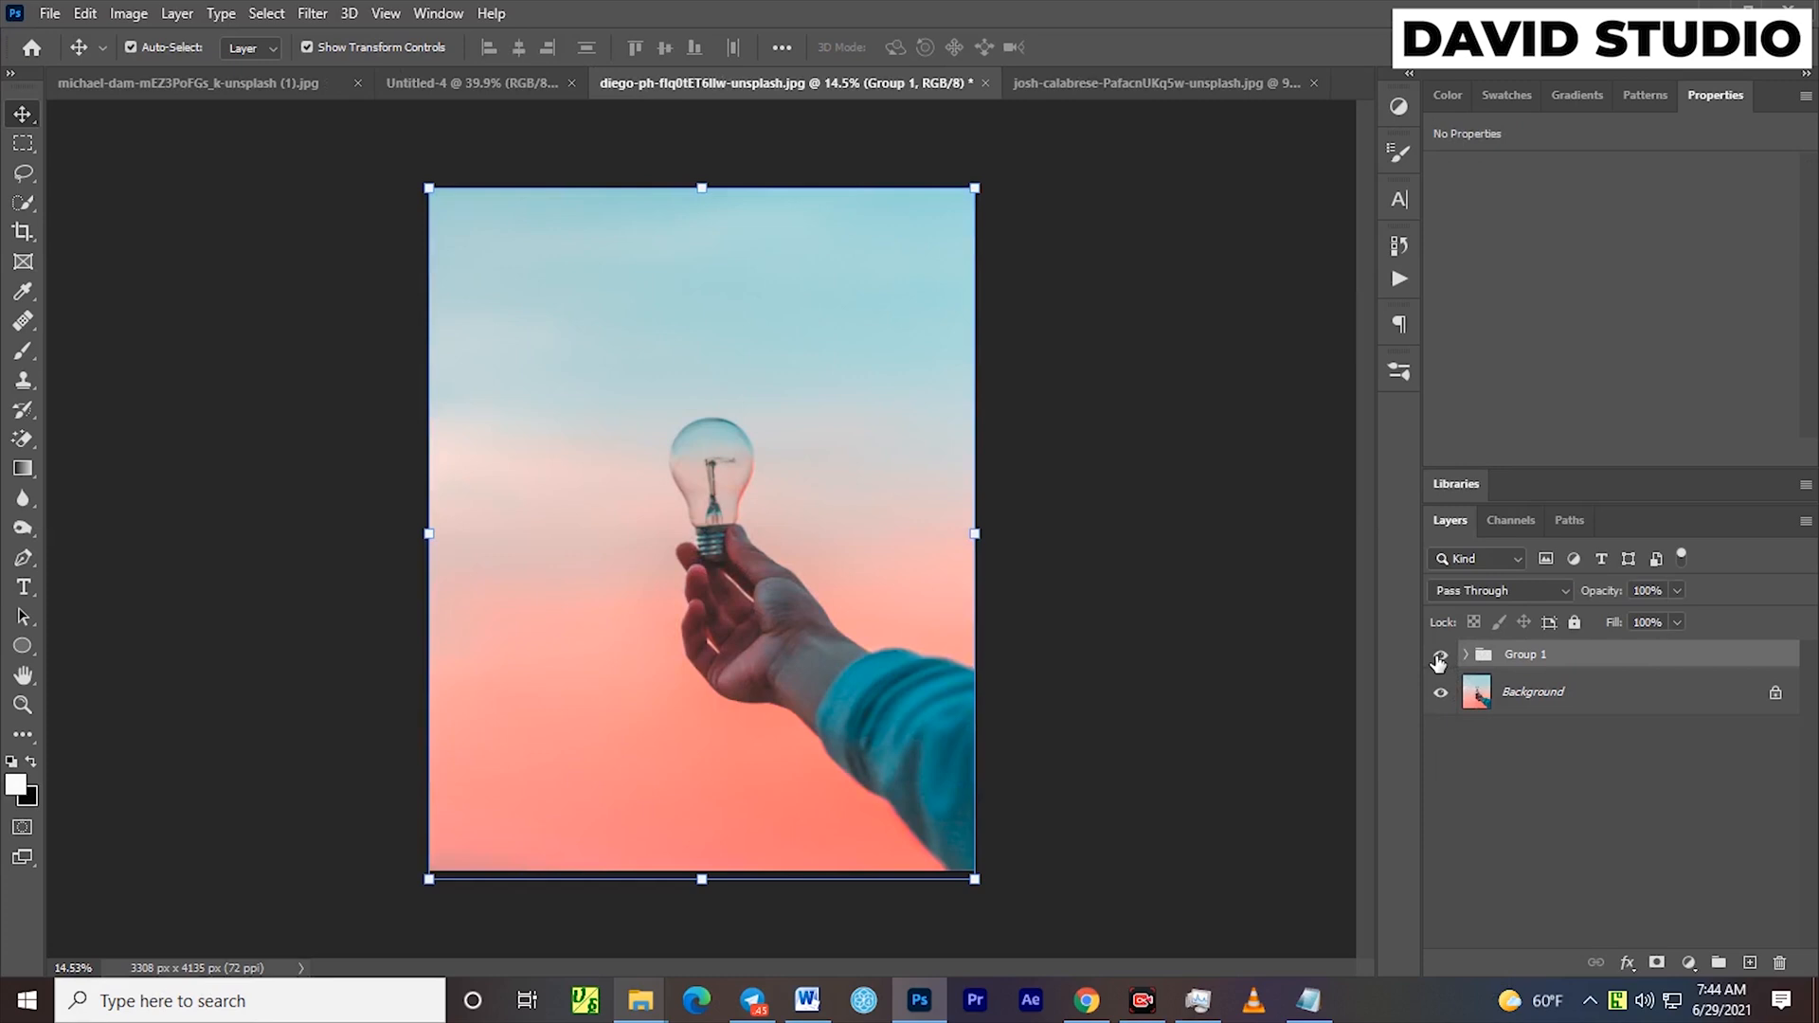
click(1466, 655)
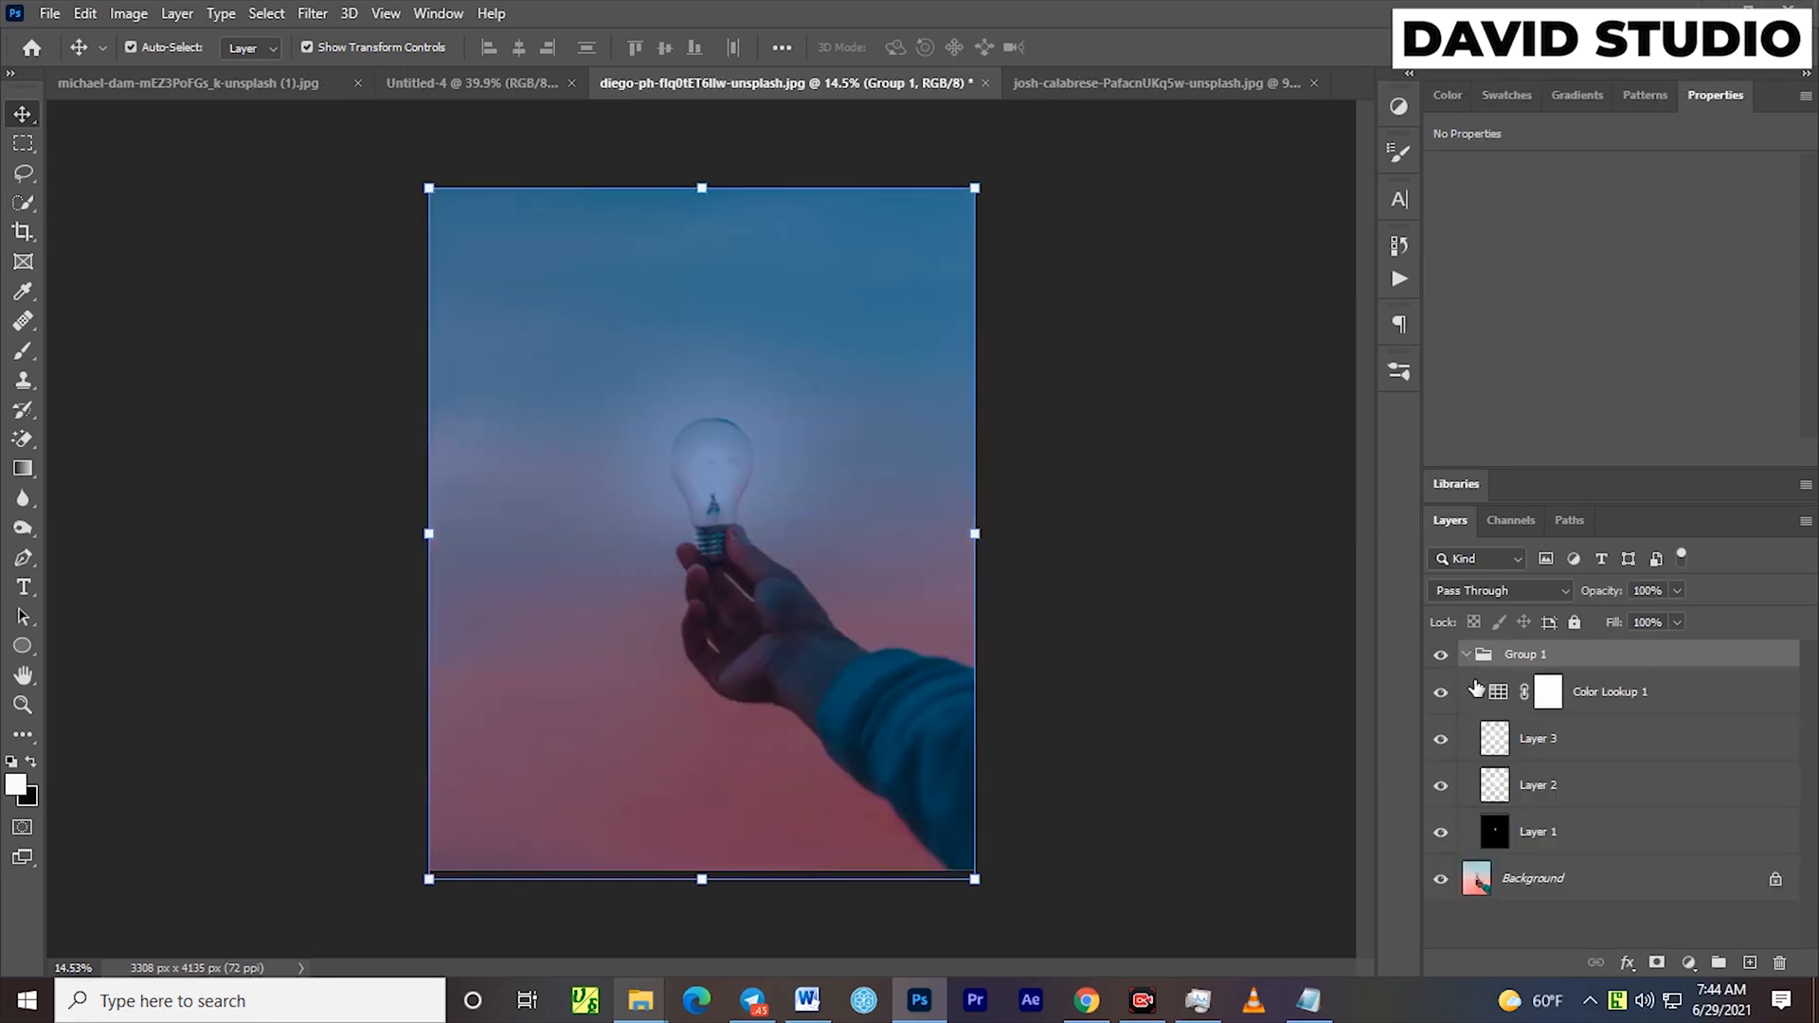
click(1440, 695)
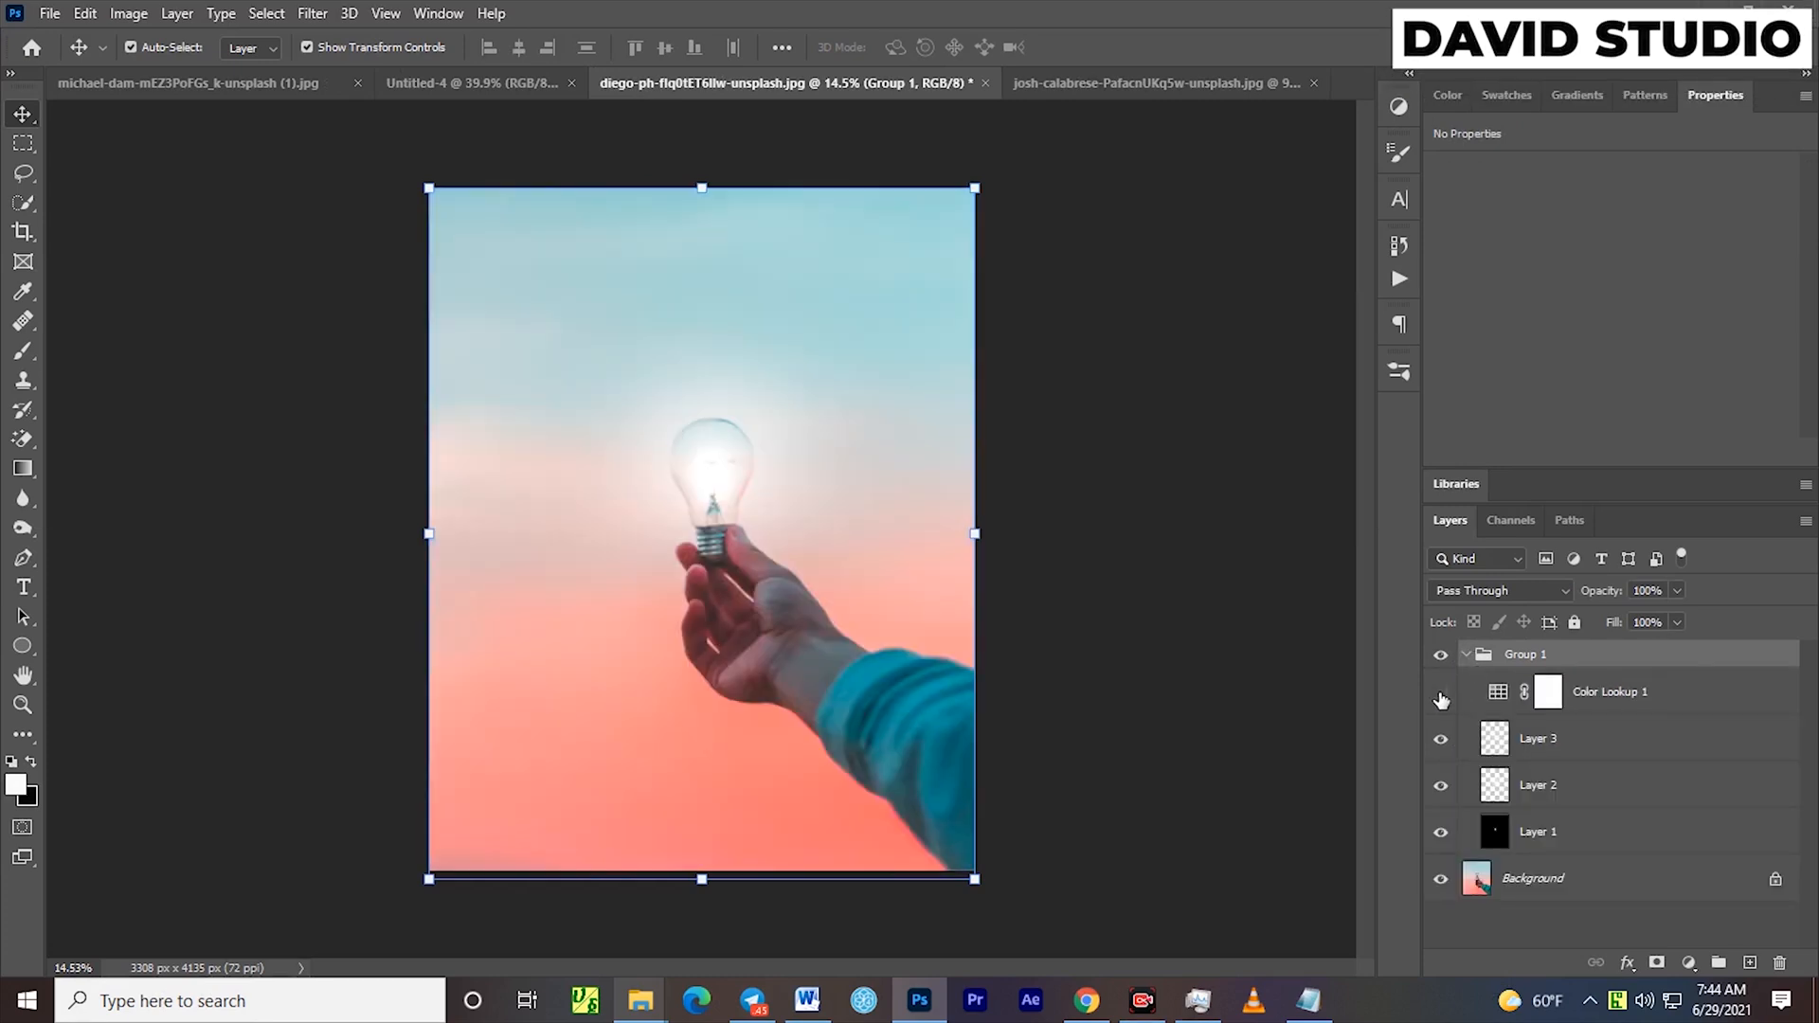
Put Layer 3, Layer 2 and Layer 1 into their own group inside Group 1
click(1678, 702)
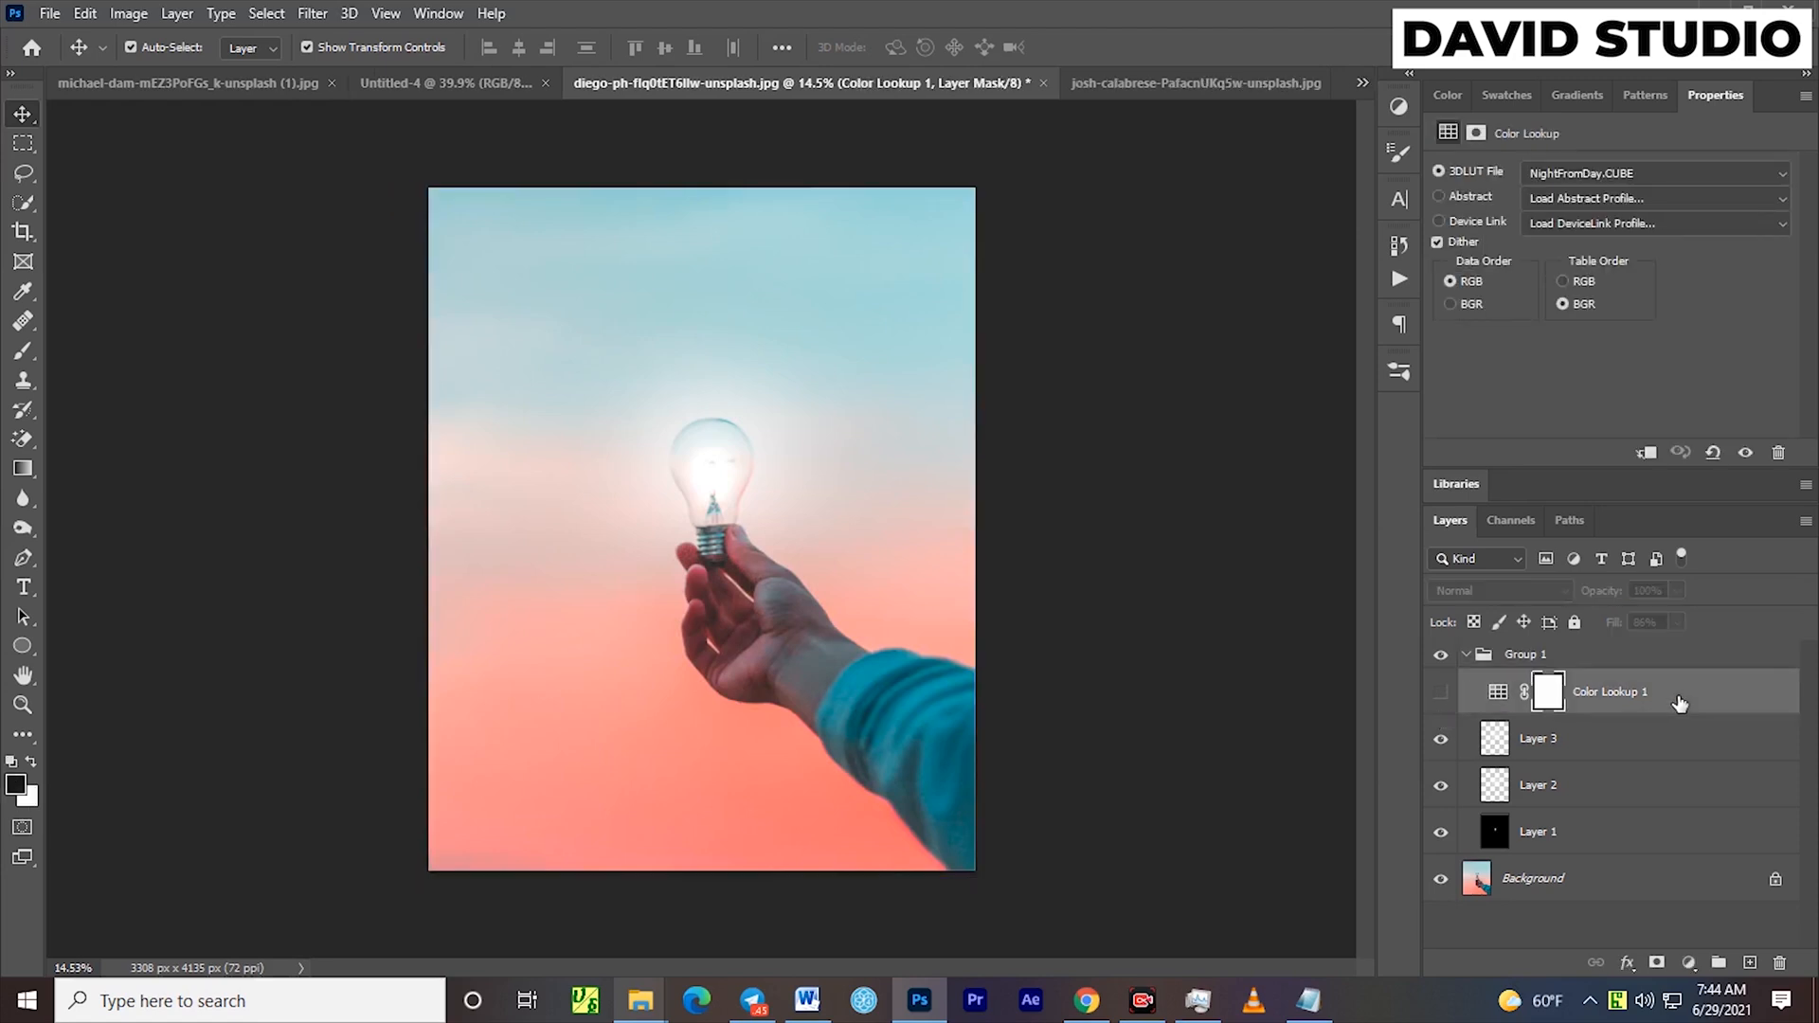
click(1595, 749)
shift+click(1601, 828)
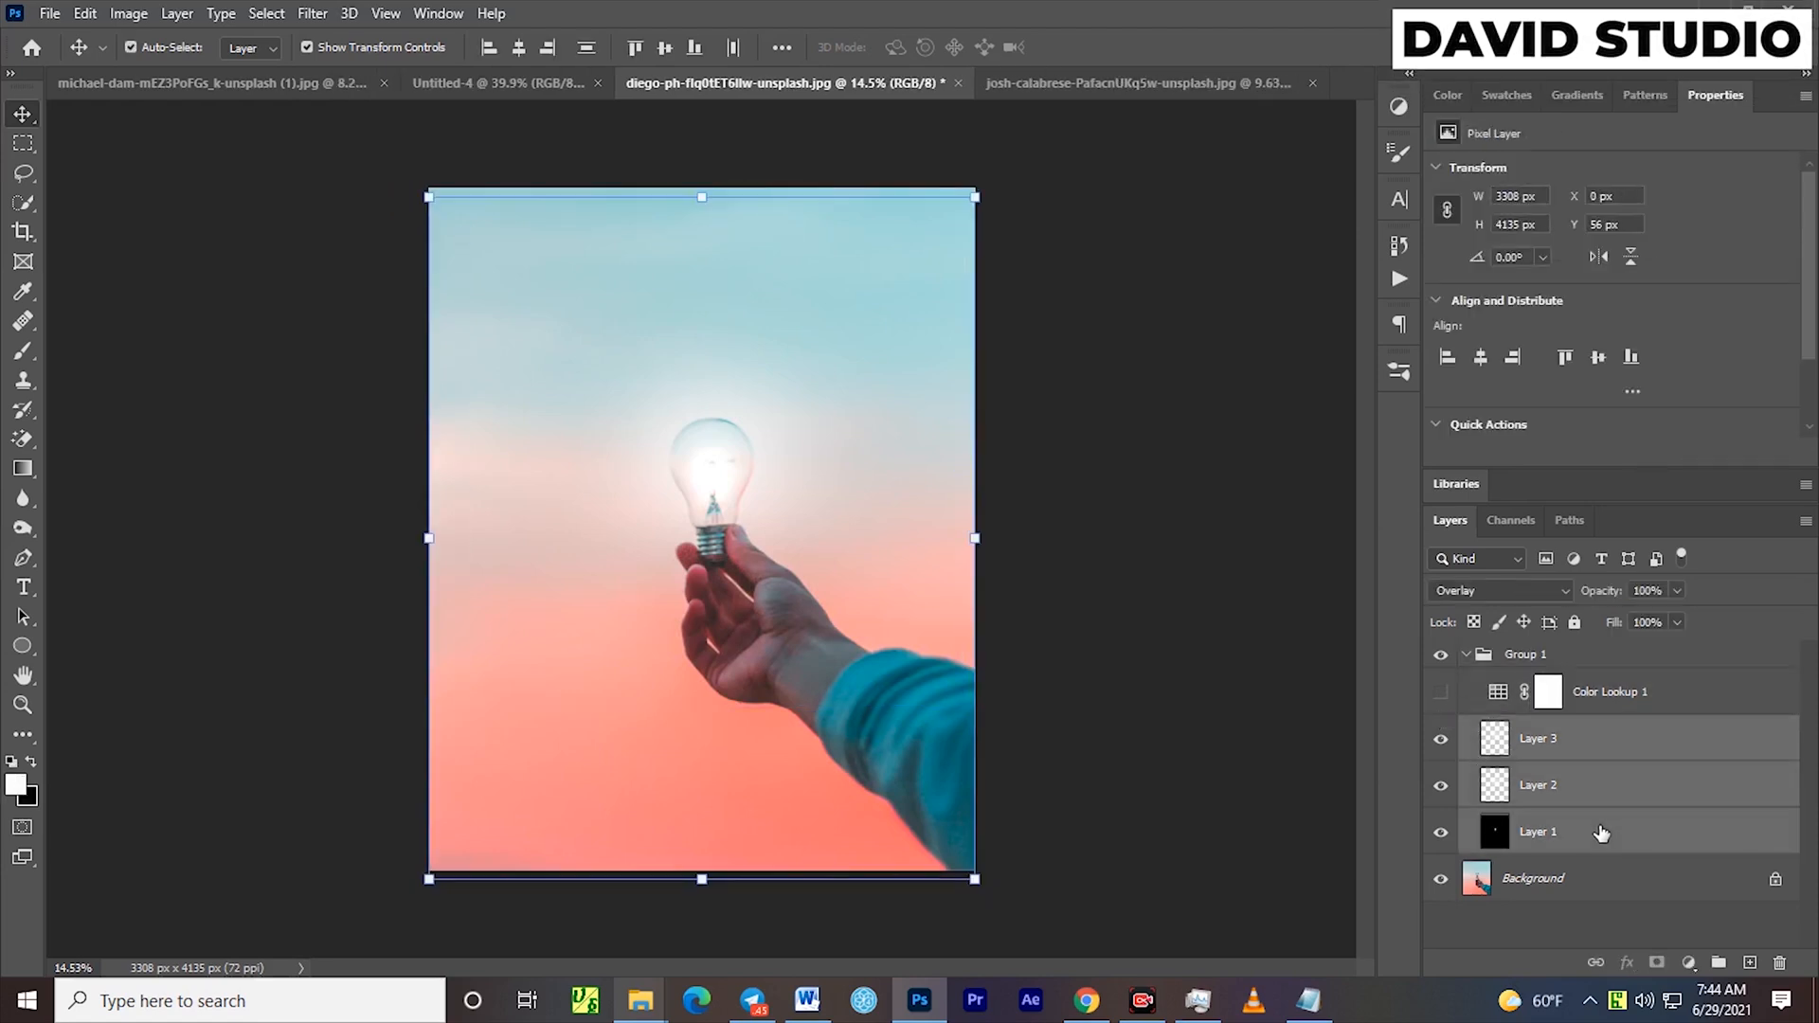
key(ctrl+g)
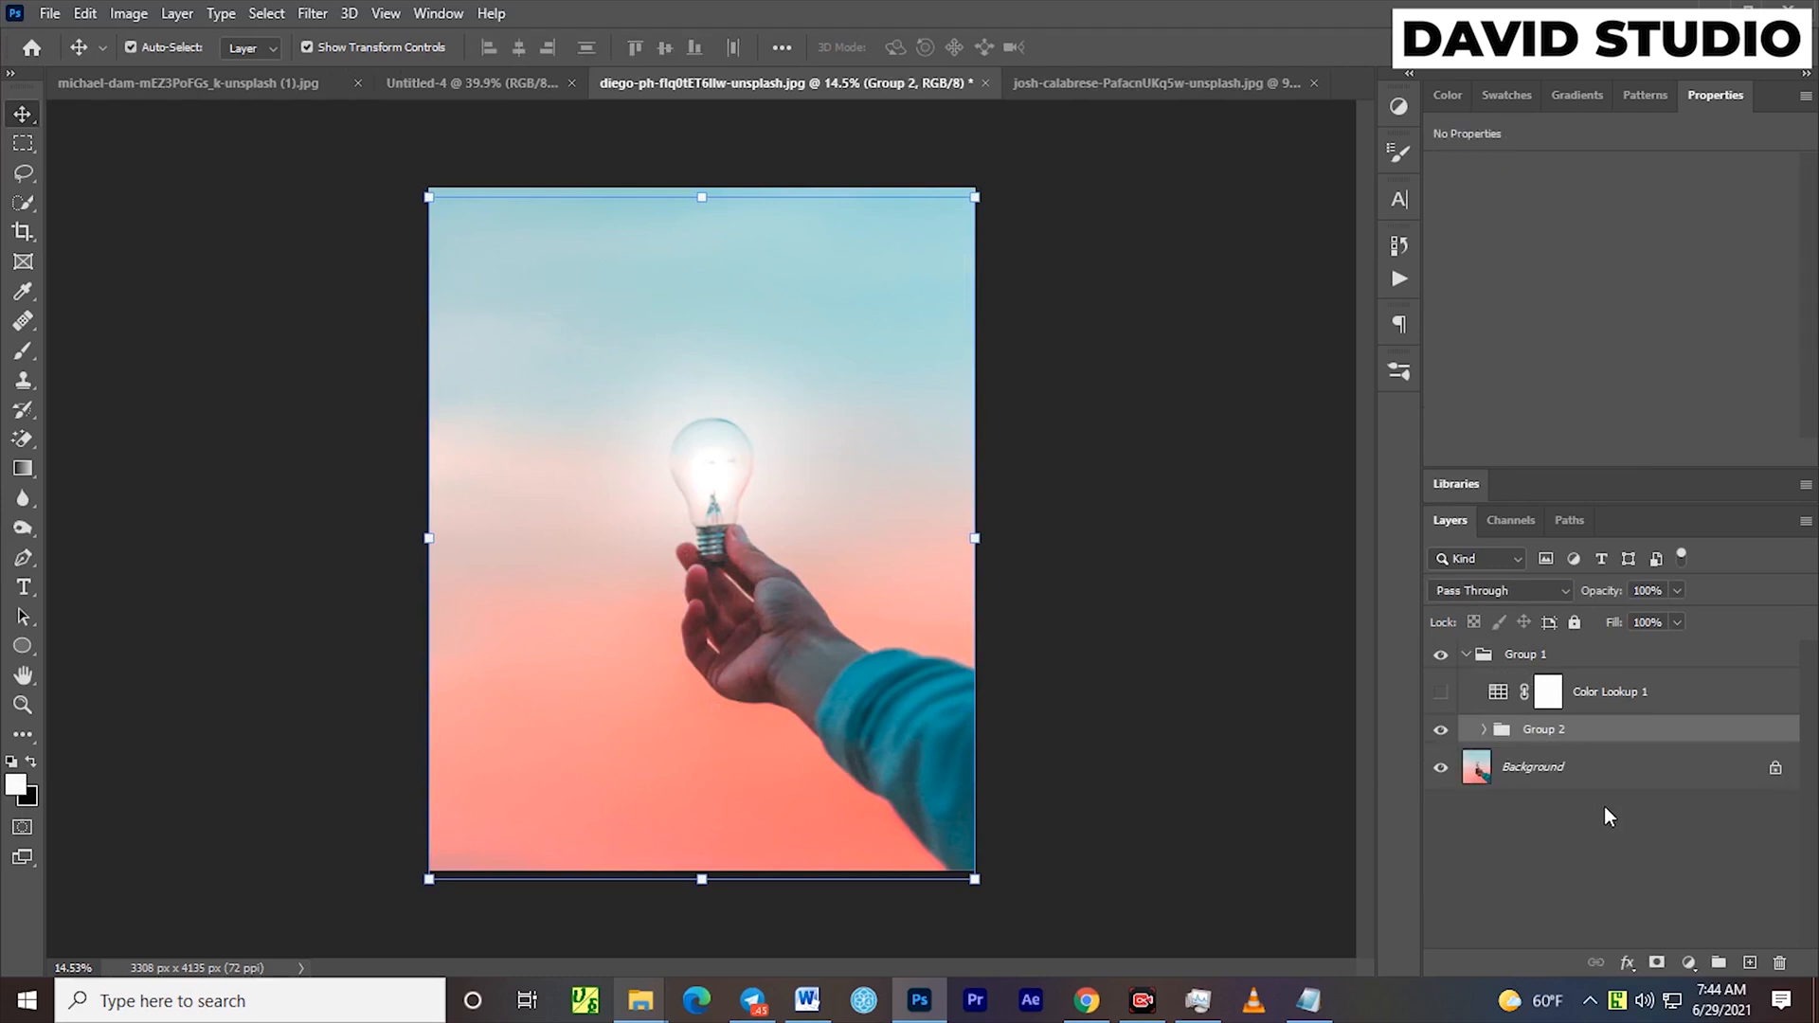
Toggle the glow group's visibility to compare the bulb with and without light, and show Color Lookup 1 again
click(1441, 731)
click(1441, 731)
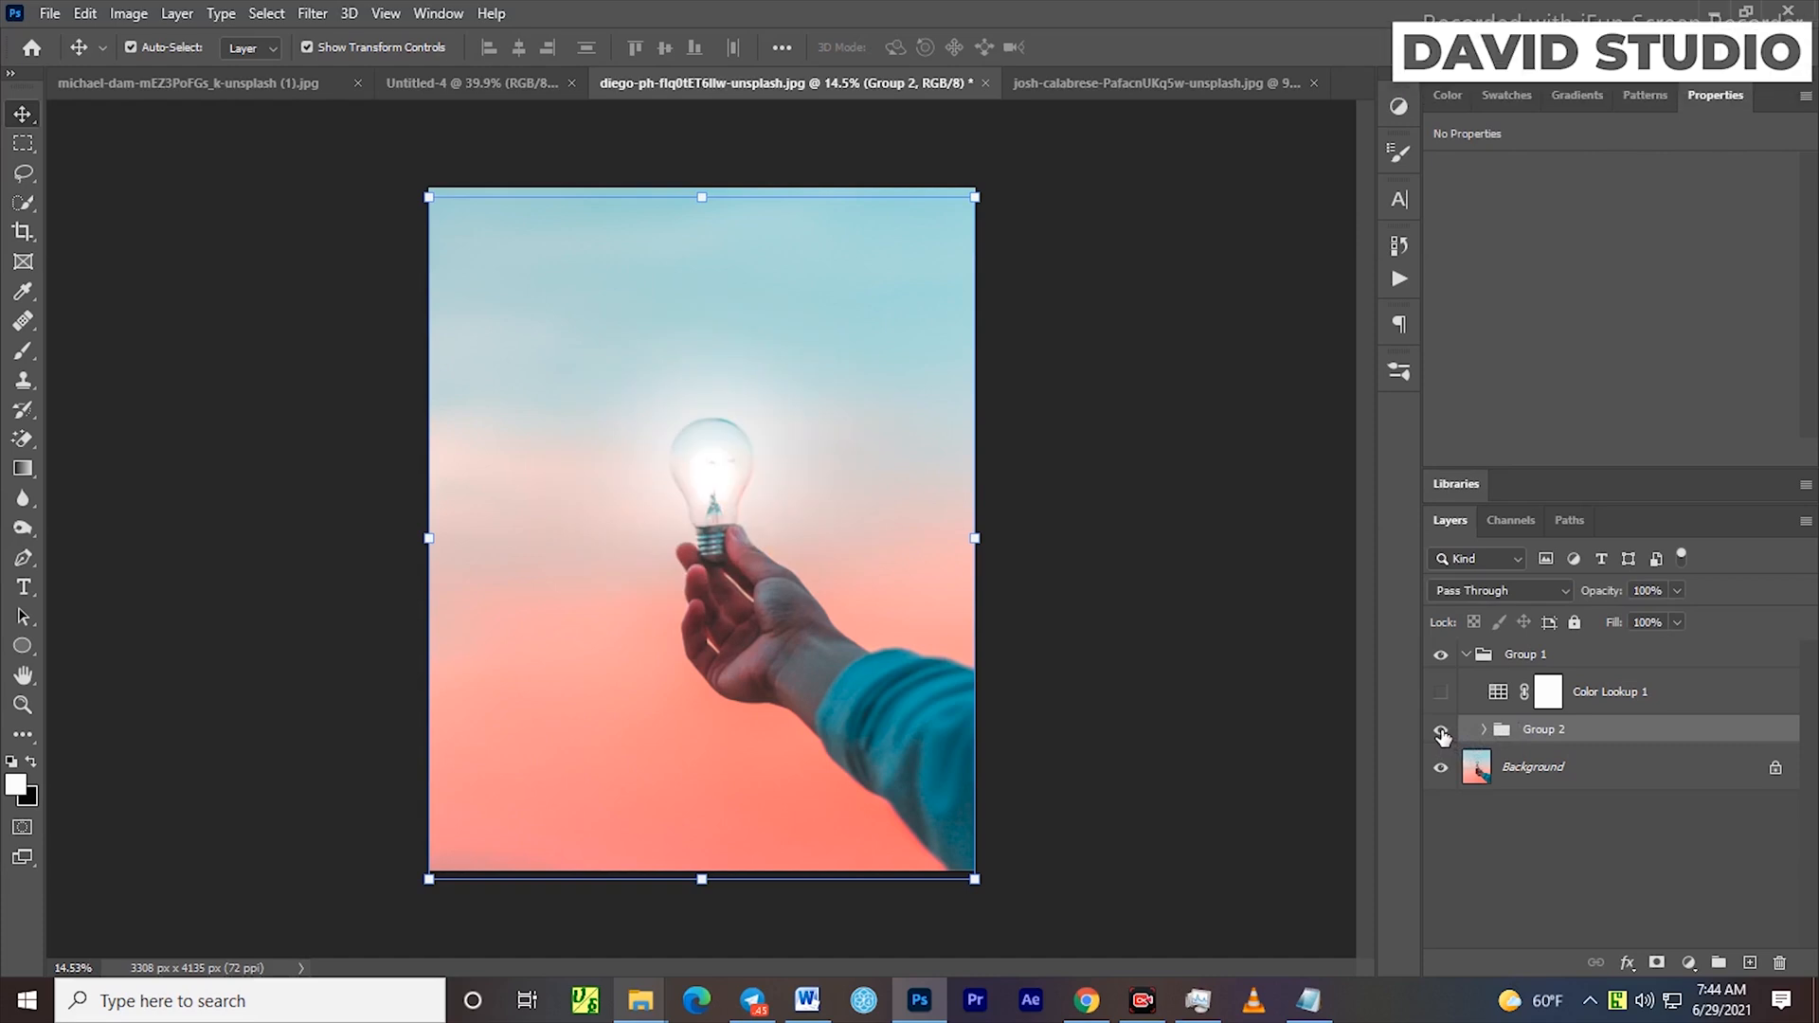
click(1441, 731)
click(1442, 731)
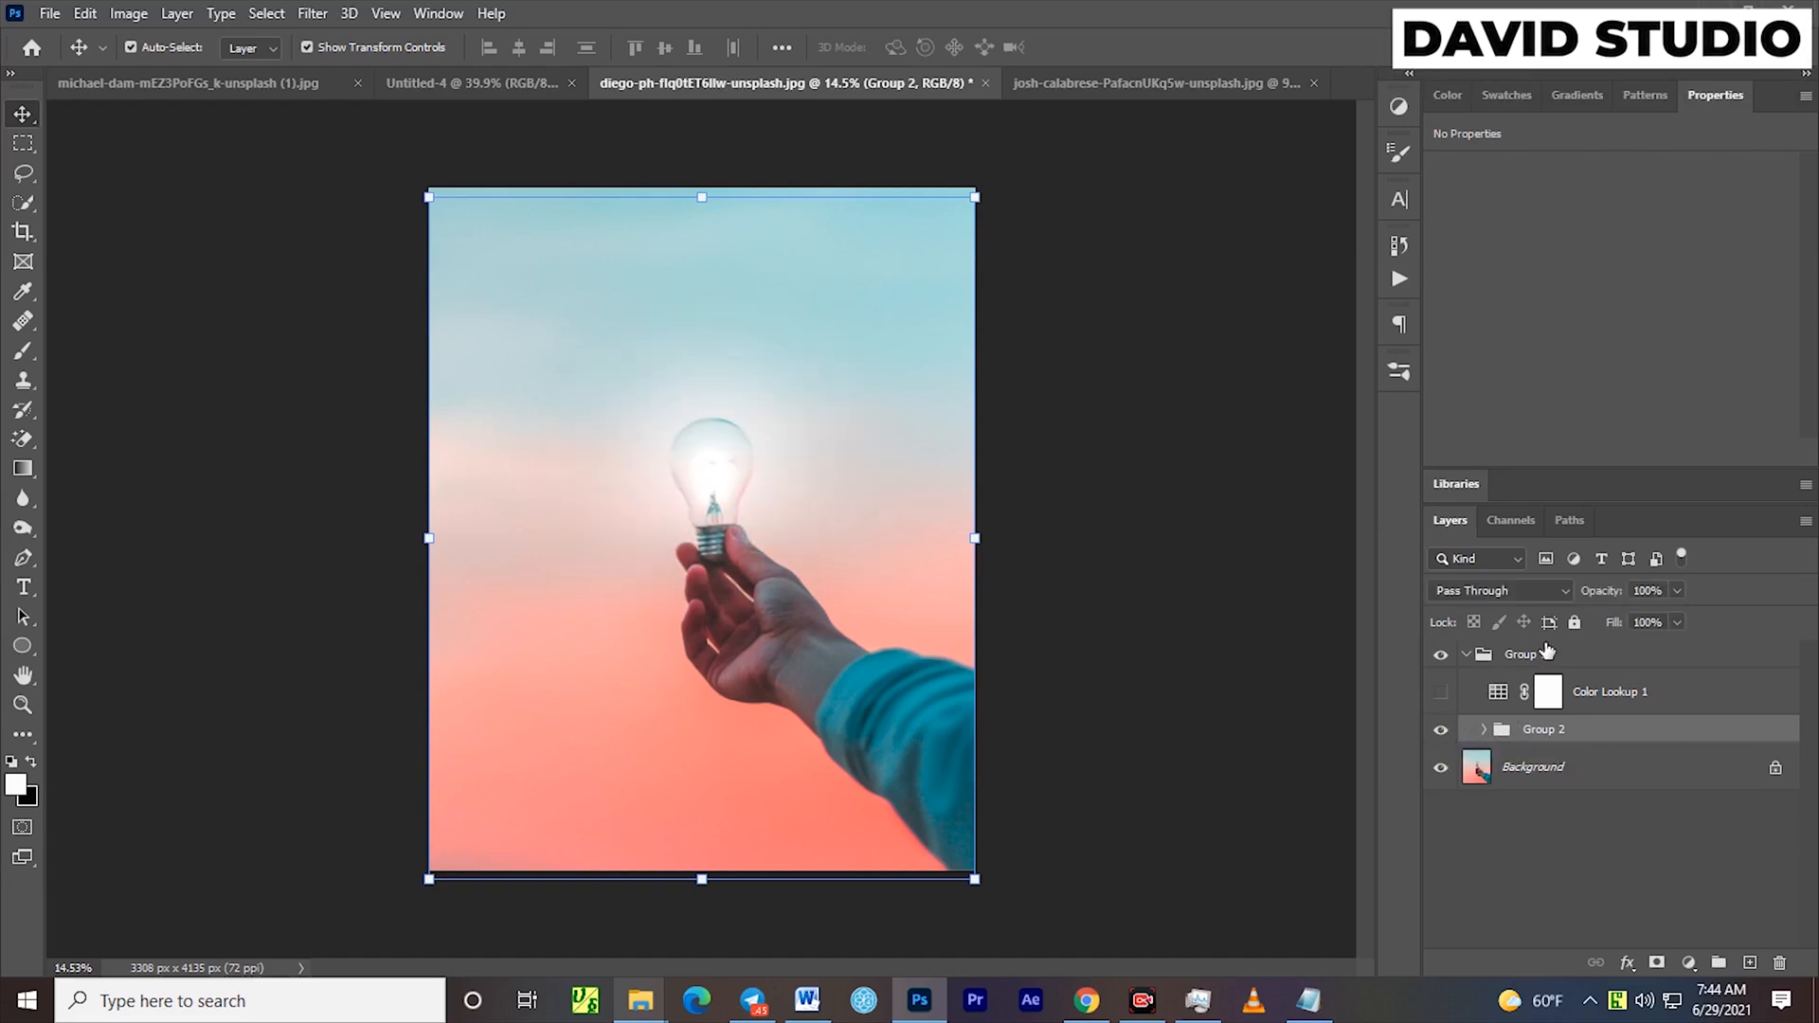
click(1650, 692)
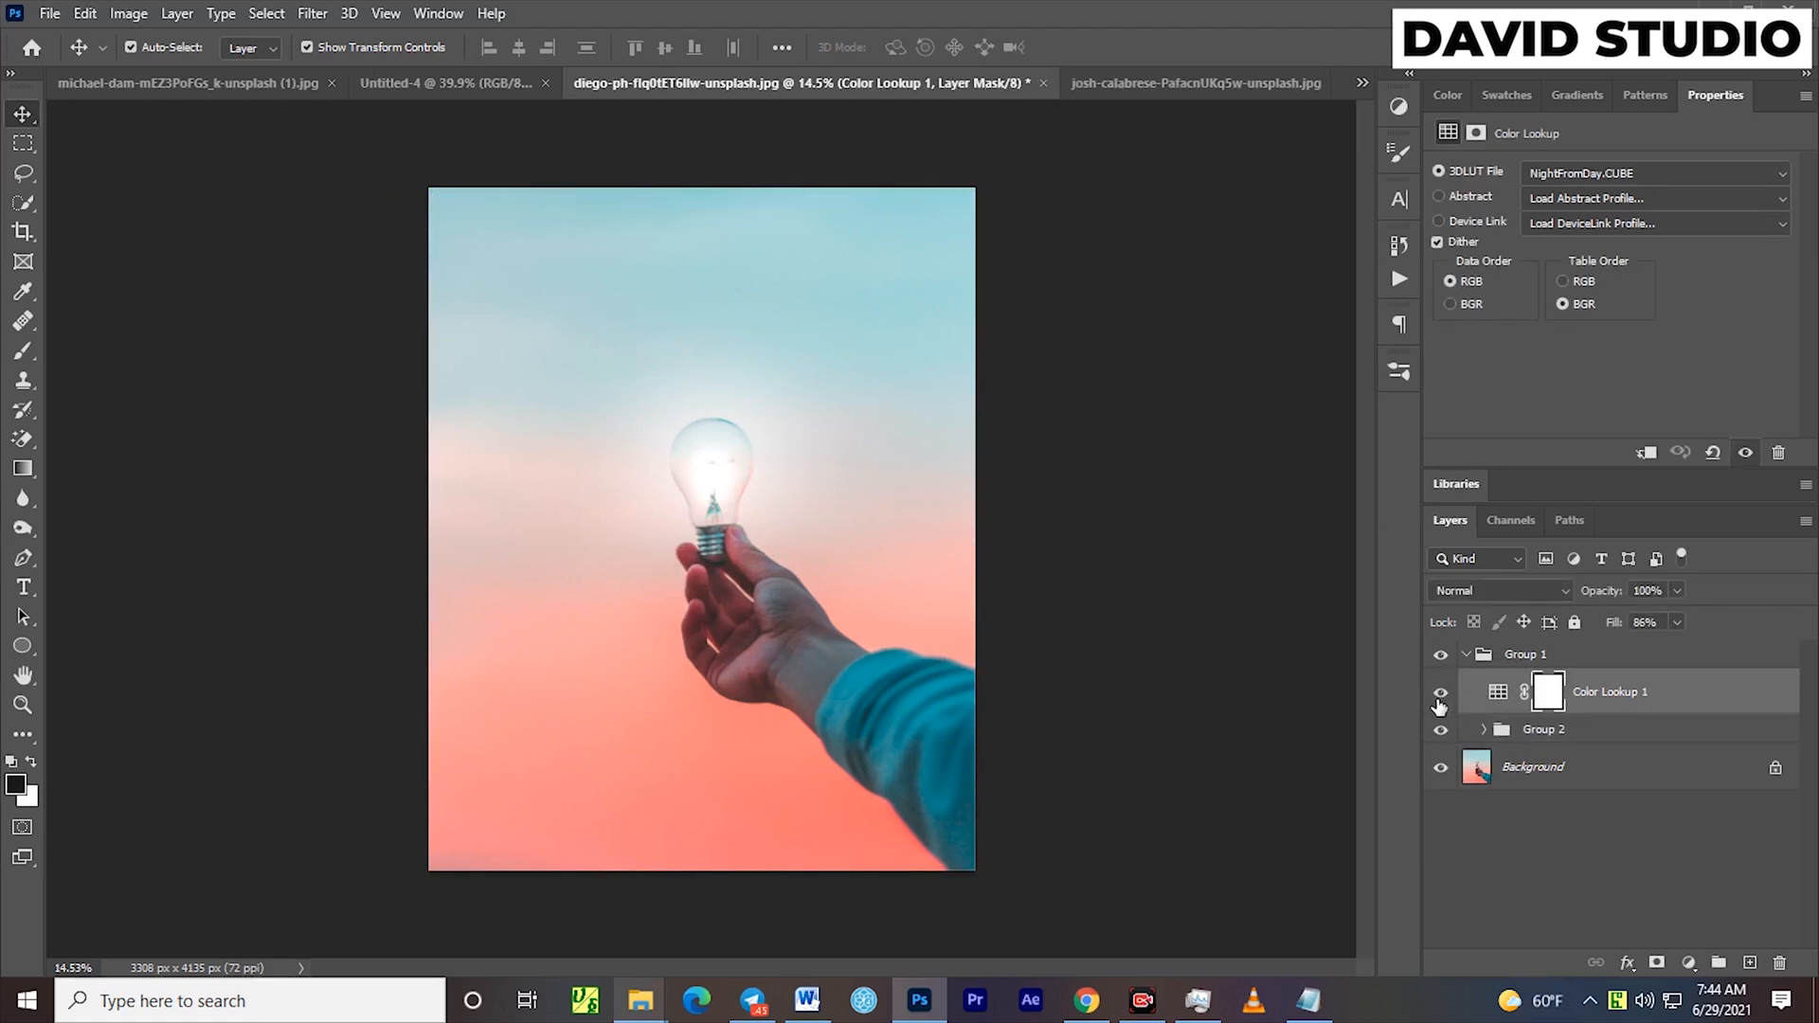
click(1441, 697)
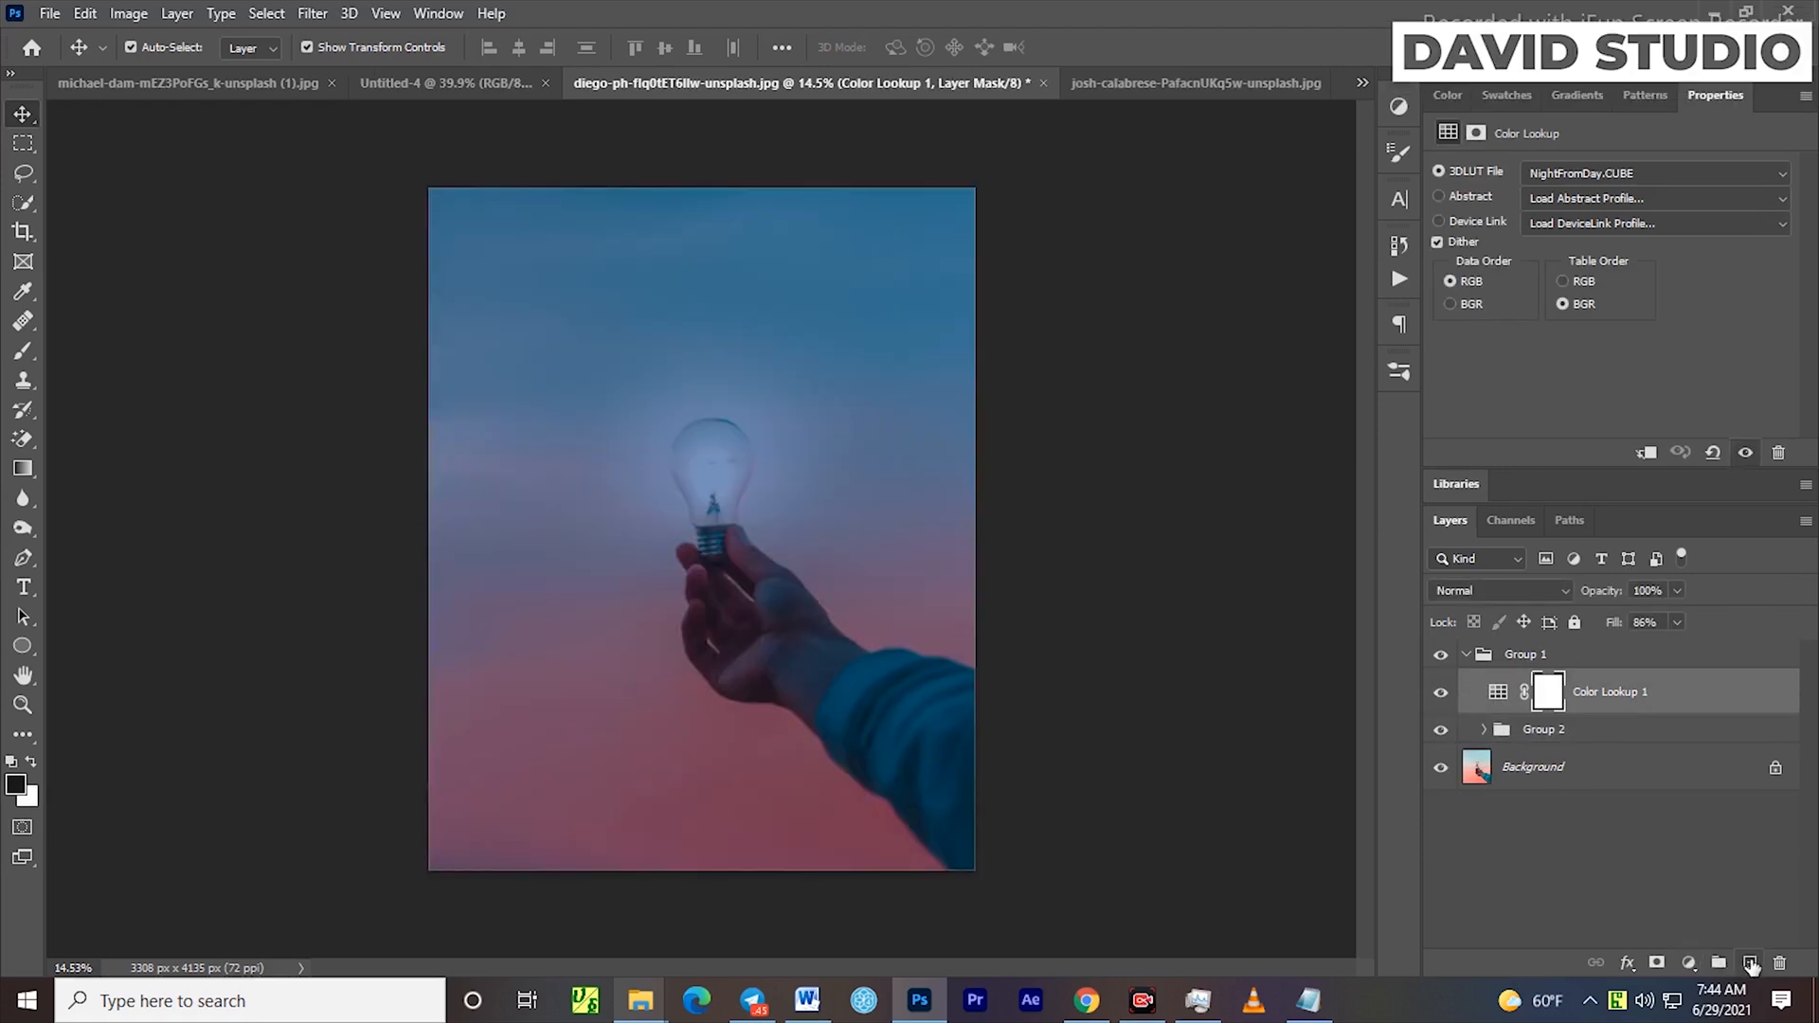
Add a second Color Lookup adjustment above Color Lookup 1 using the Crisp_Warm.look 3DLUT file
click(1686, 962)
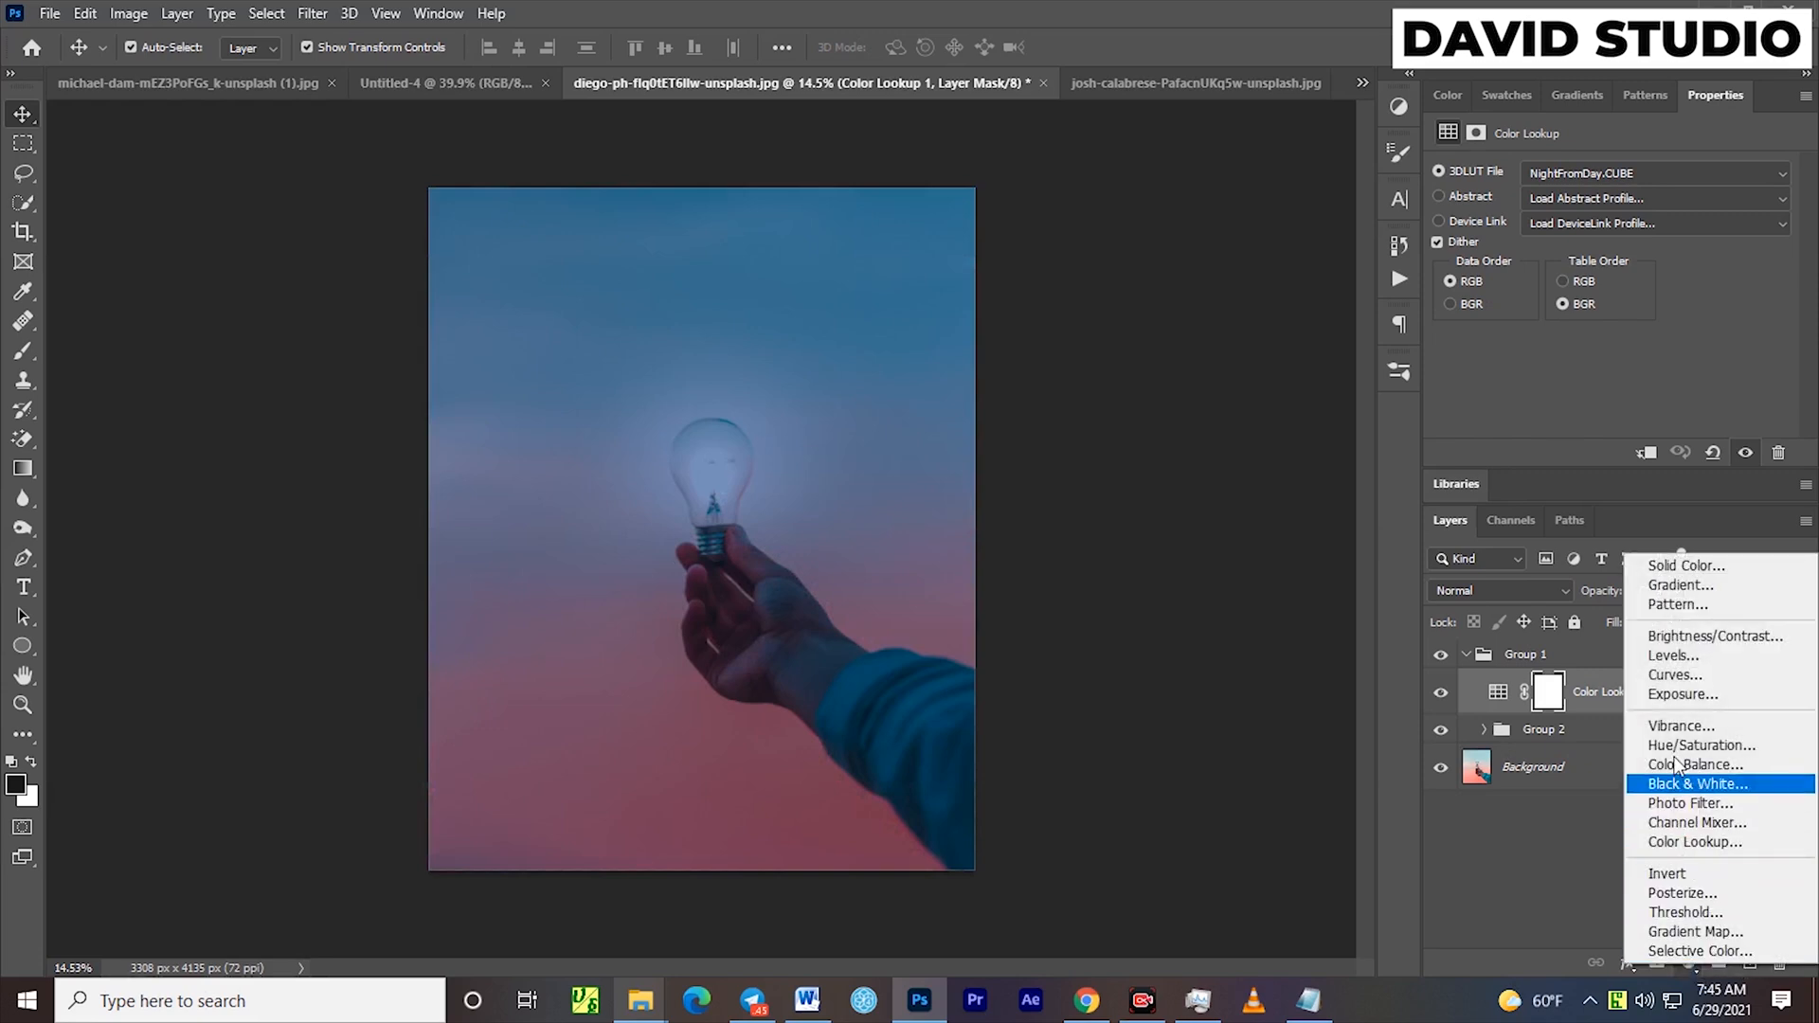
click(1685, 841)
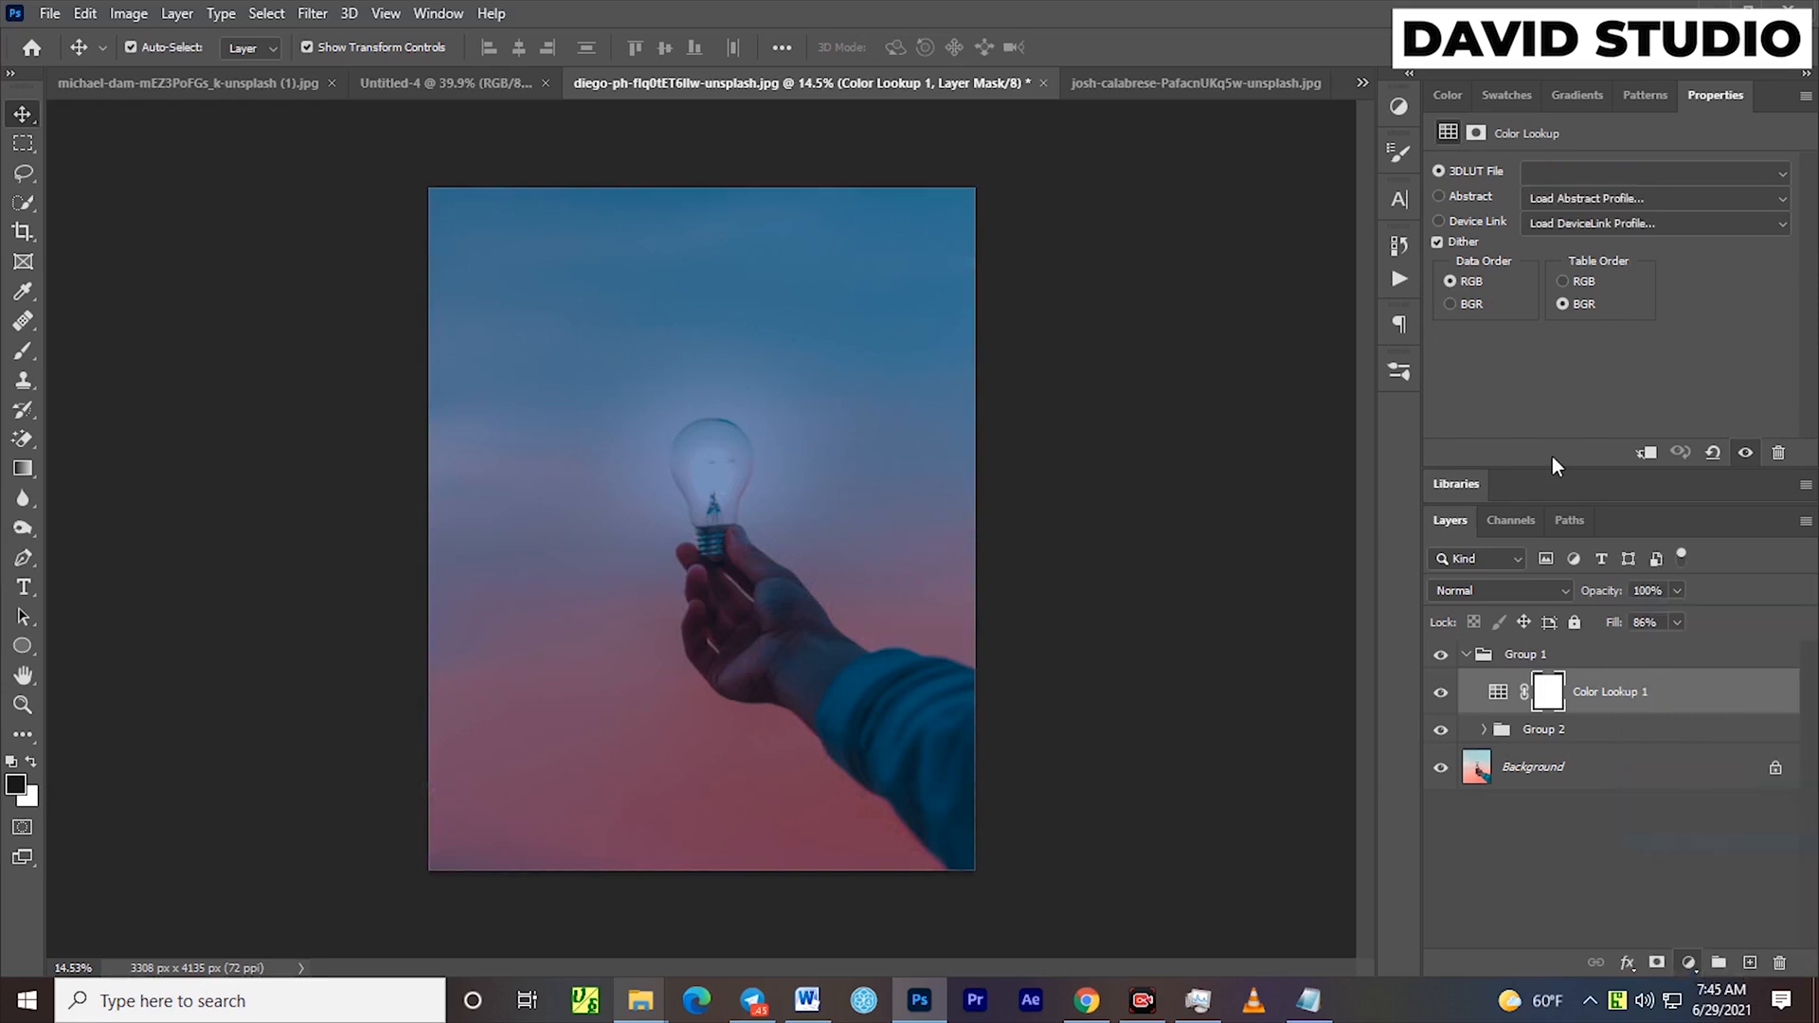
click(1558, 178)
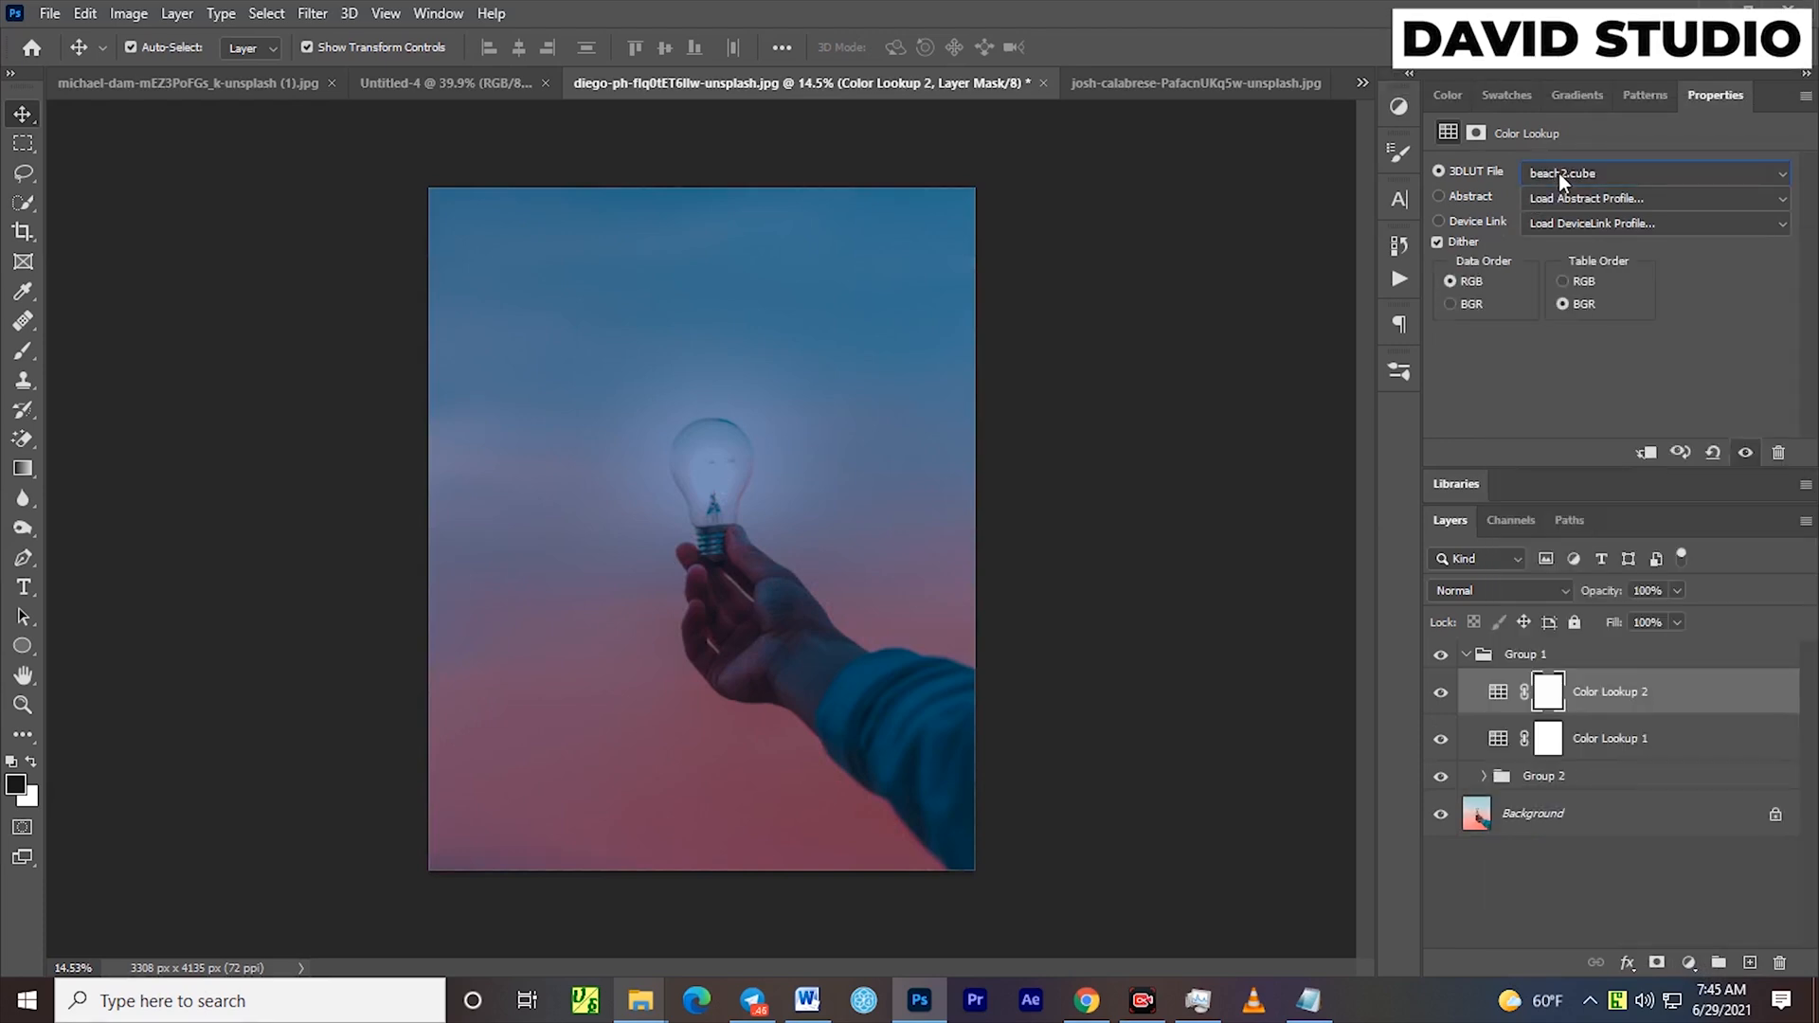
scroll(1560, 174, down, 7)
click(1559, 174)
drag(1811, 72, 1792, 376)
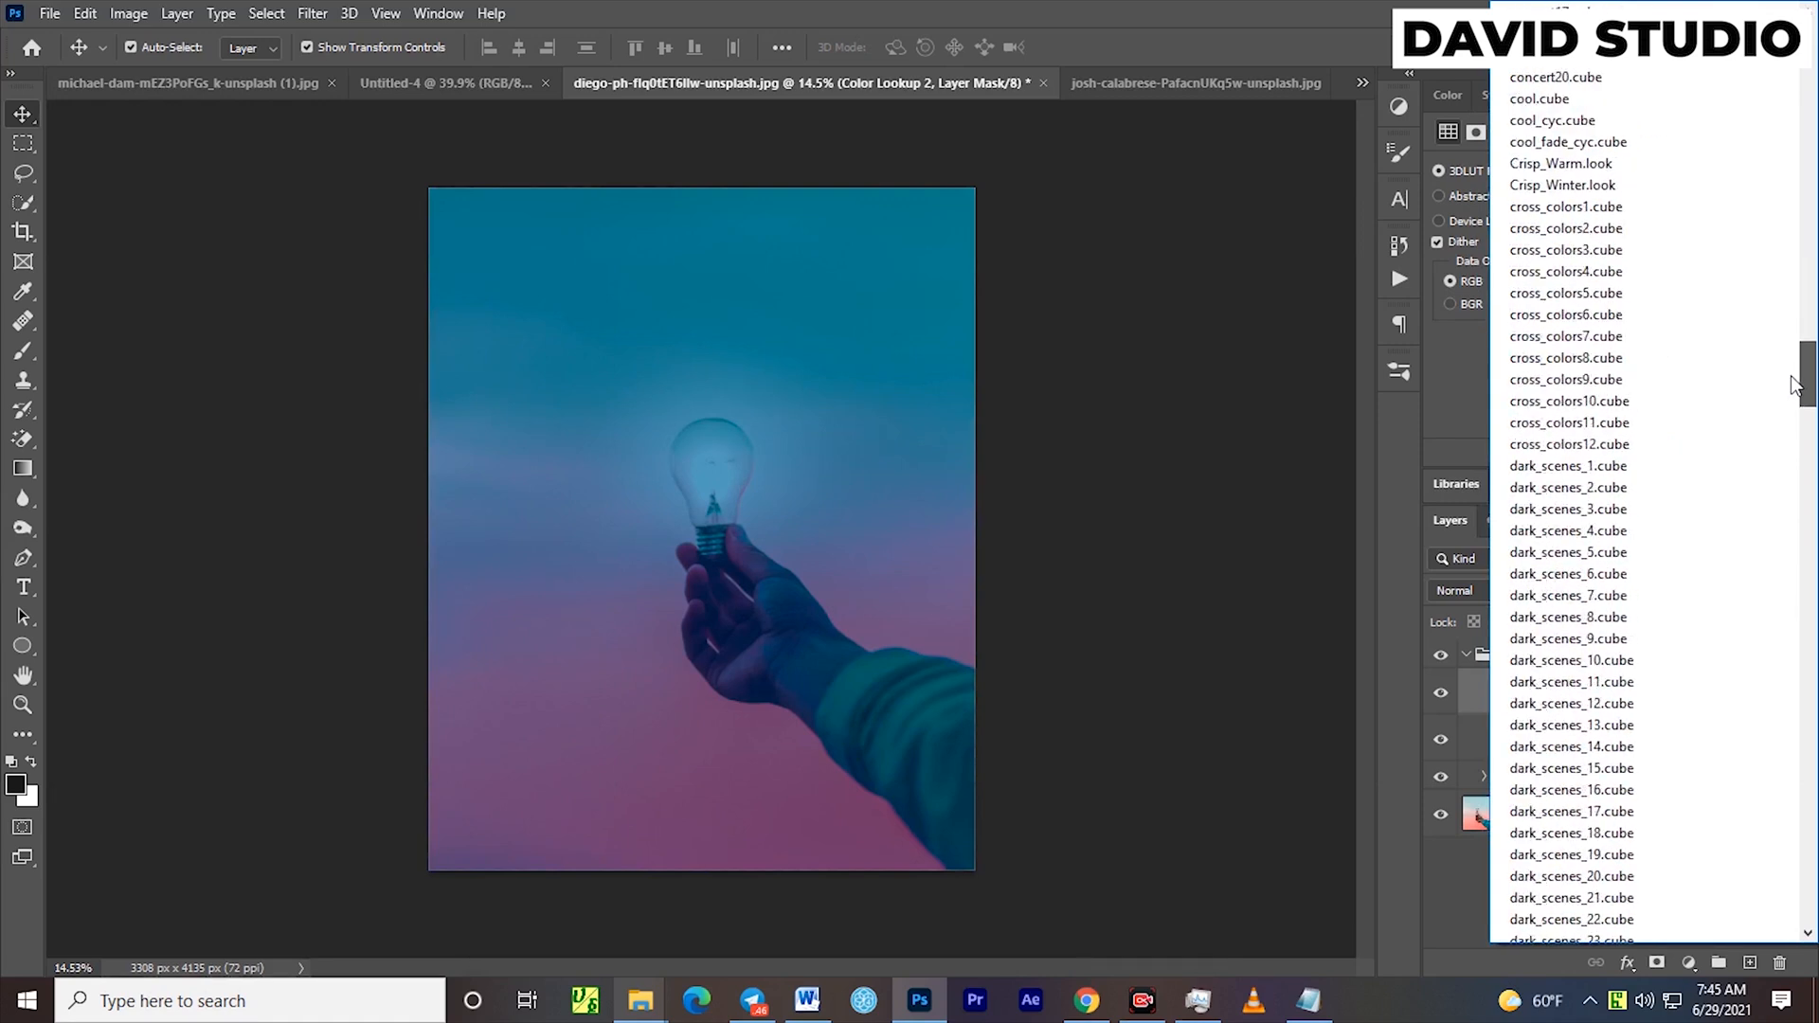
click(1565, 163)
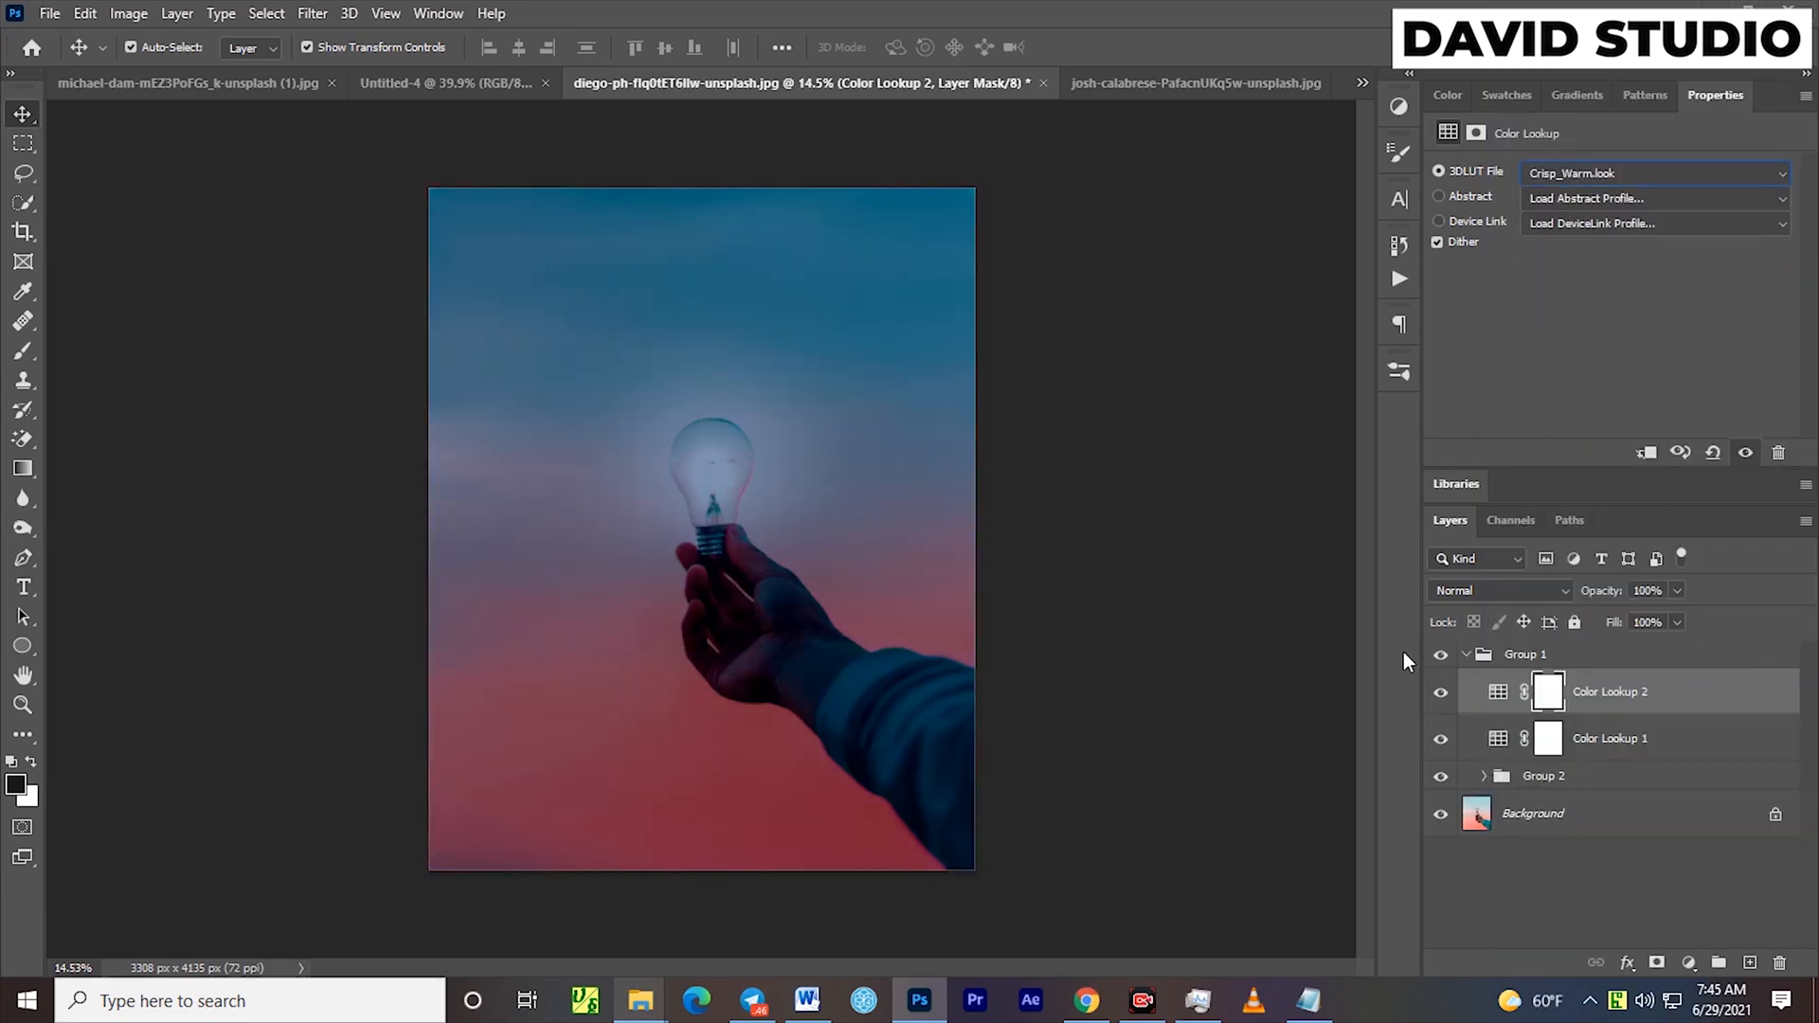
Group the two Color Lookup layers inside Group 1 and toggle that group's visibility to compare the night effect
ctrl+click(1681, 745)
key(ctrl+g)
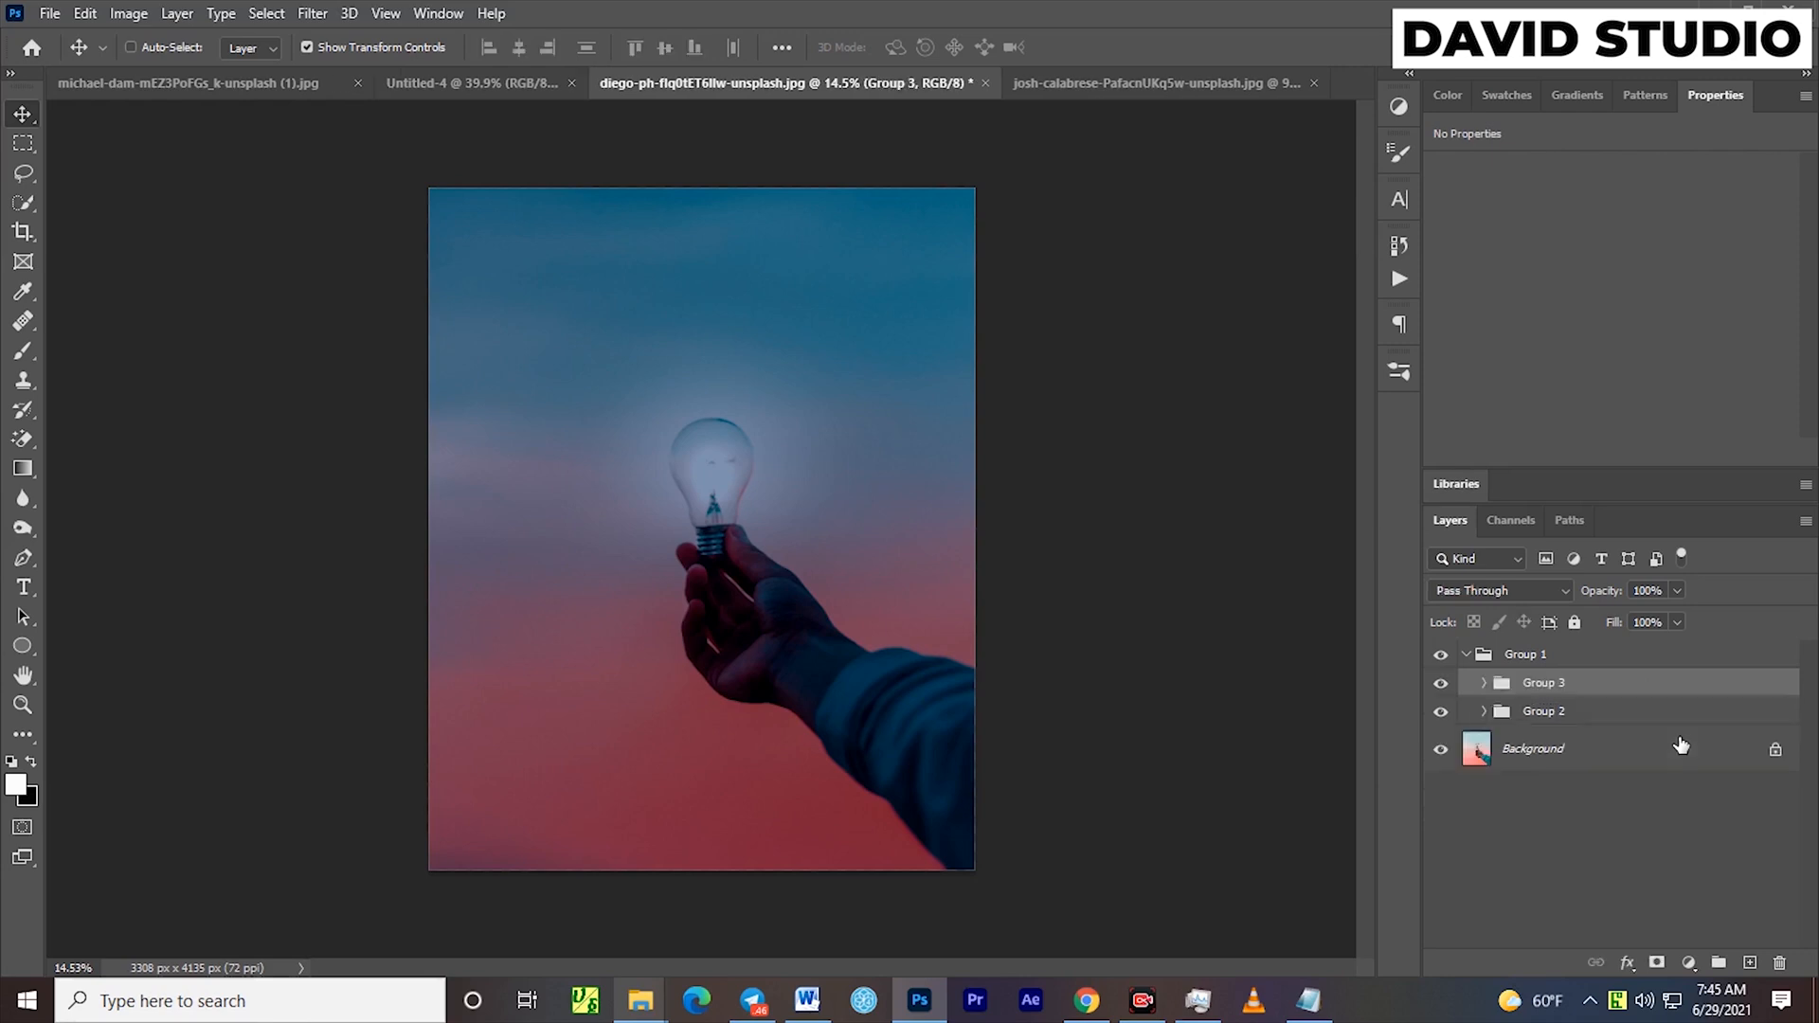
click(1441, 683)
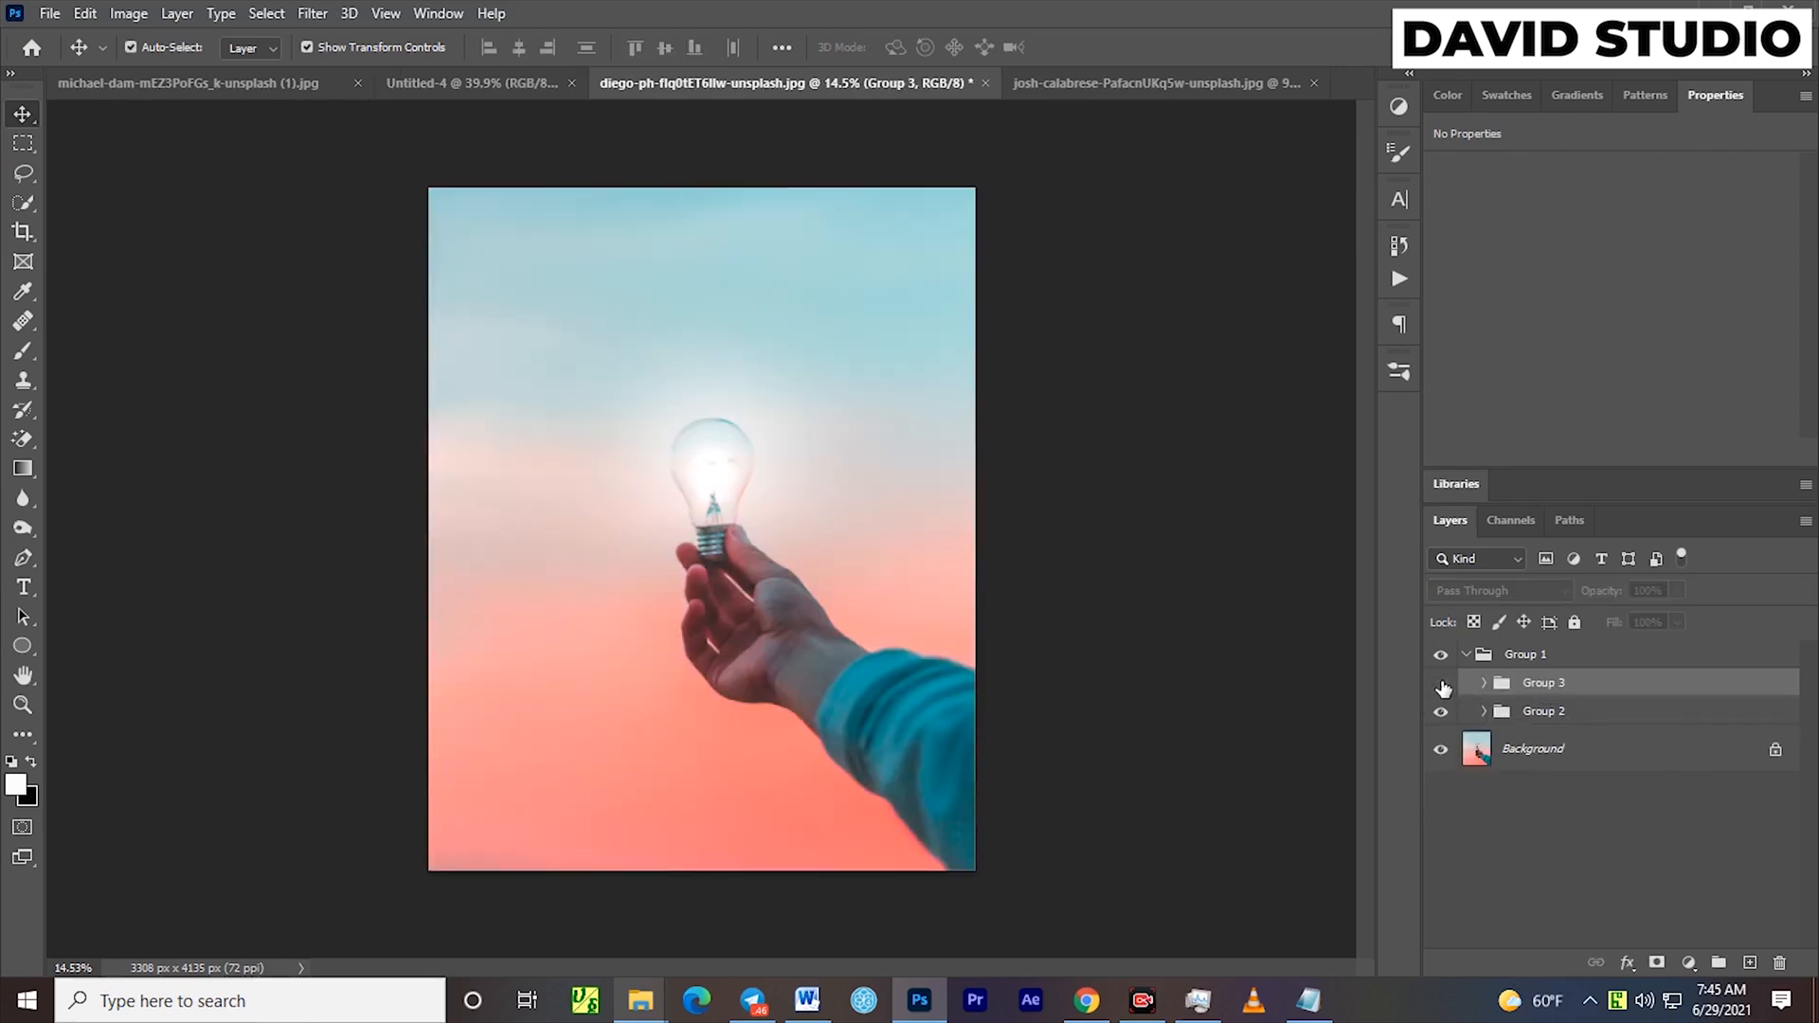
click(1441, 683)
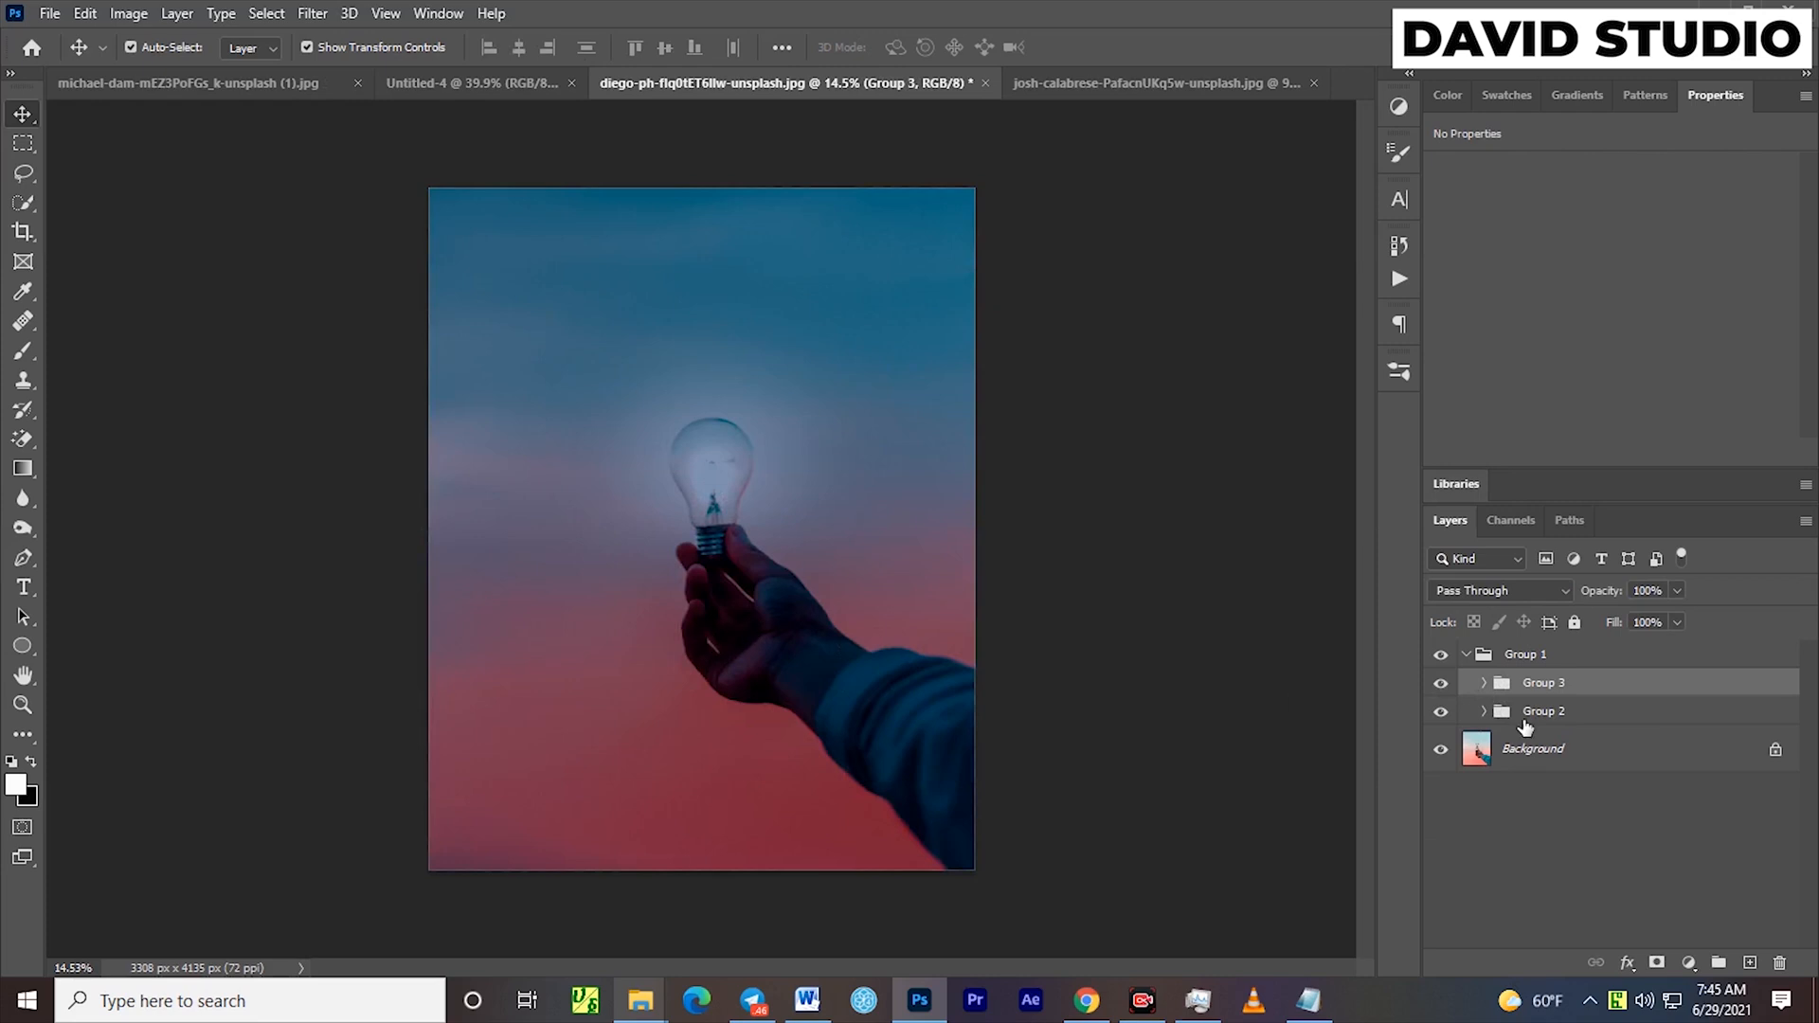
Move the glow on Layer 3 in Group 2 slightly up and to the right over the bulb, and deselect the layer
click(1441, 711)
click(1578, 715)
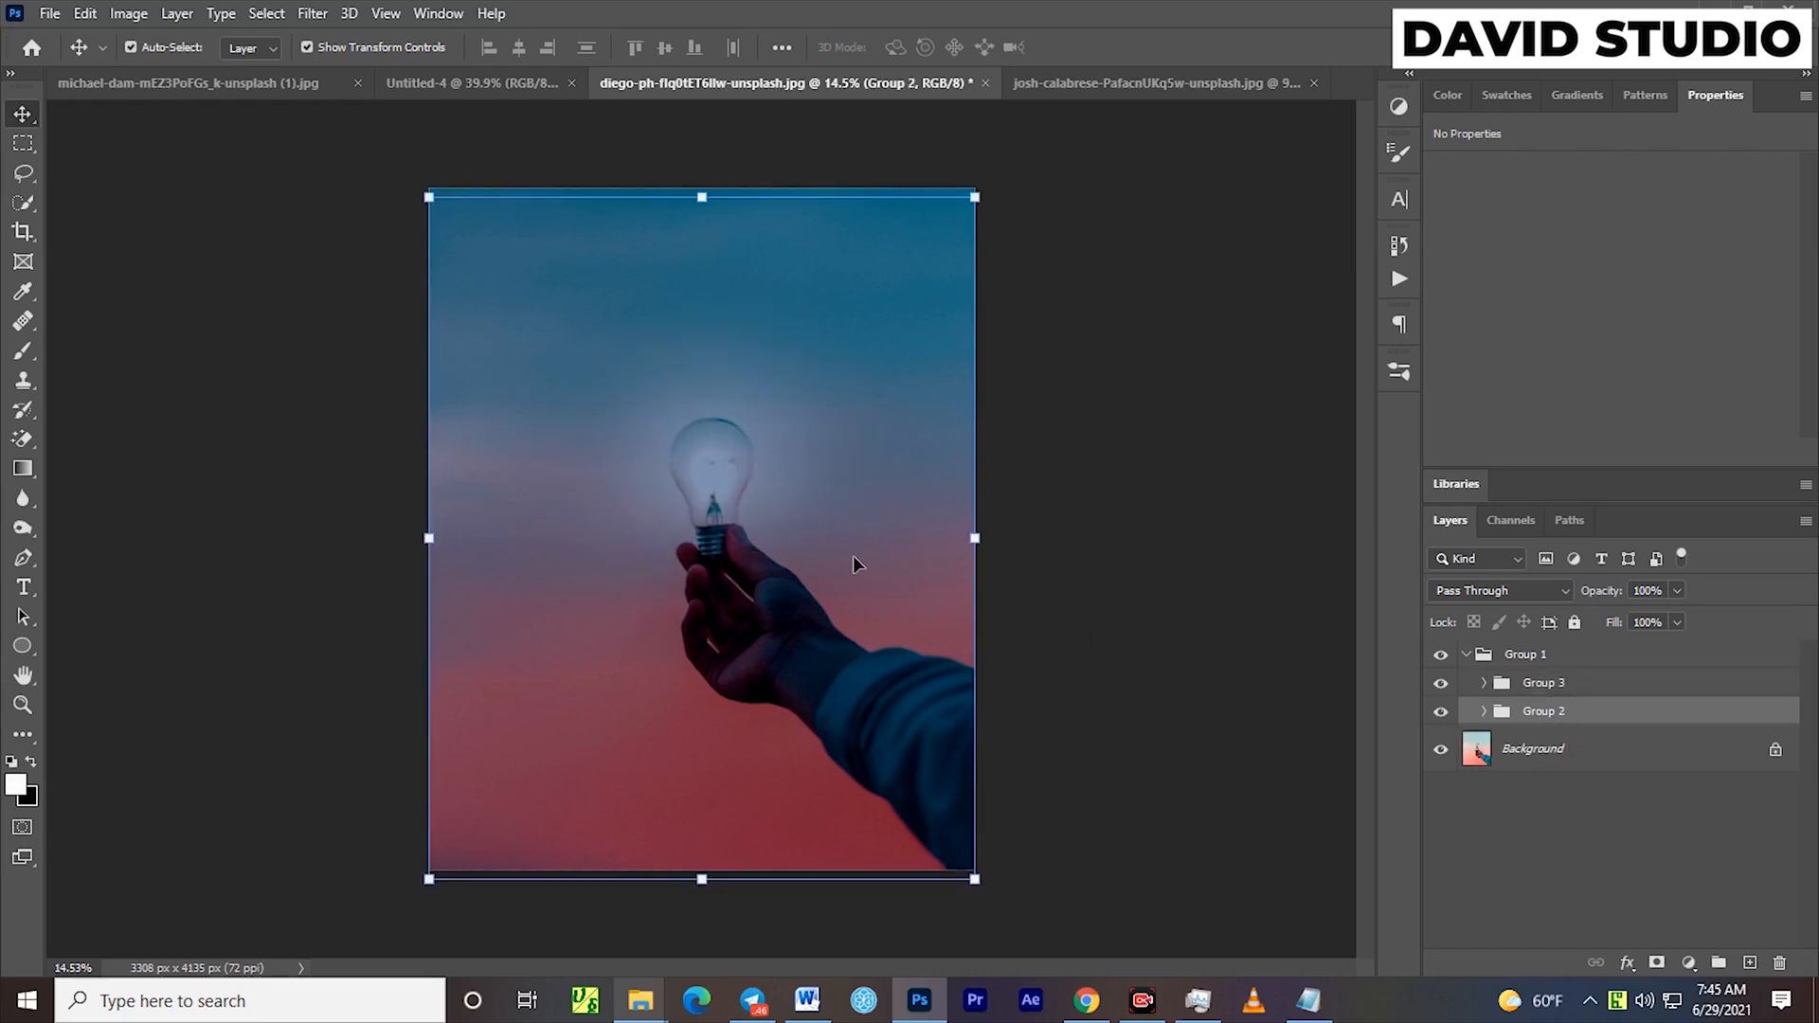
mouse_move(714, 491)
mouse_down()
mouse_move(731, 469)
mouse_move(718, 478)
mouse_up()
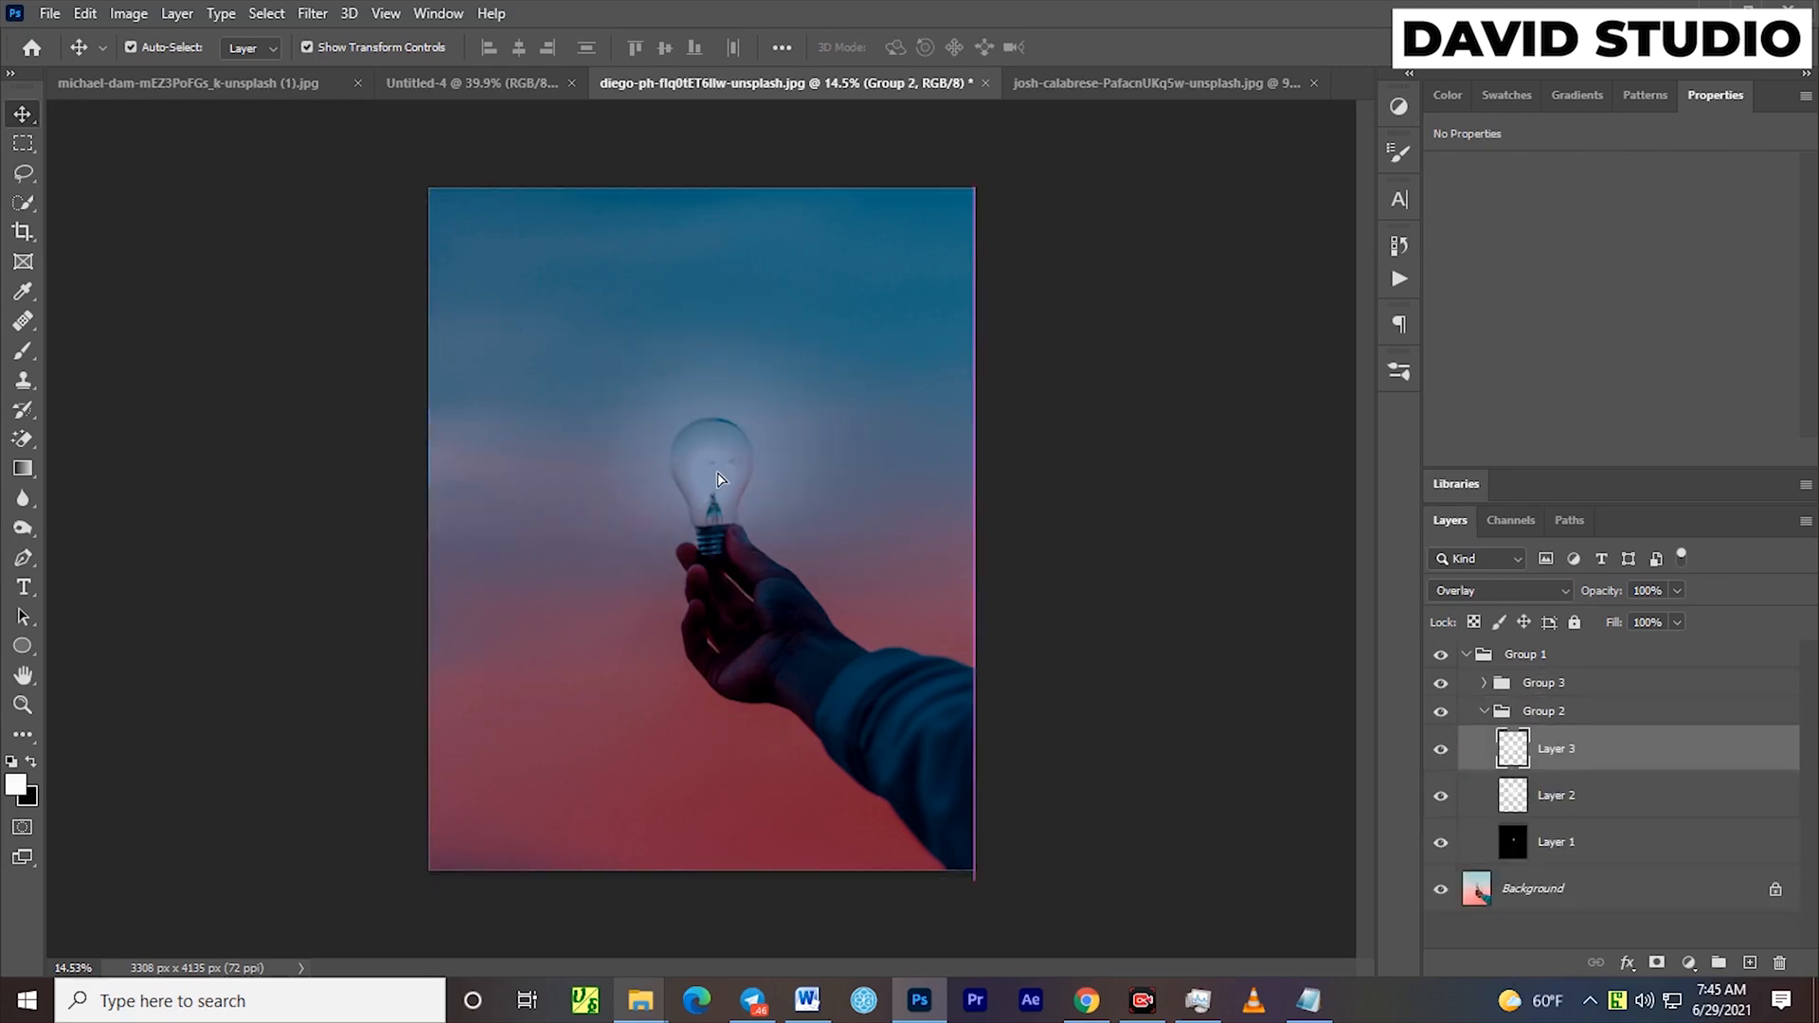
click(1169, 576)
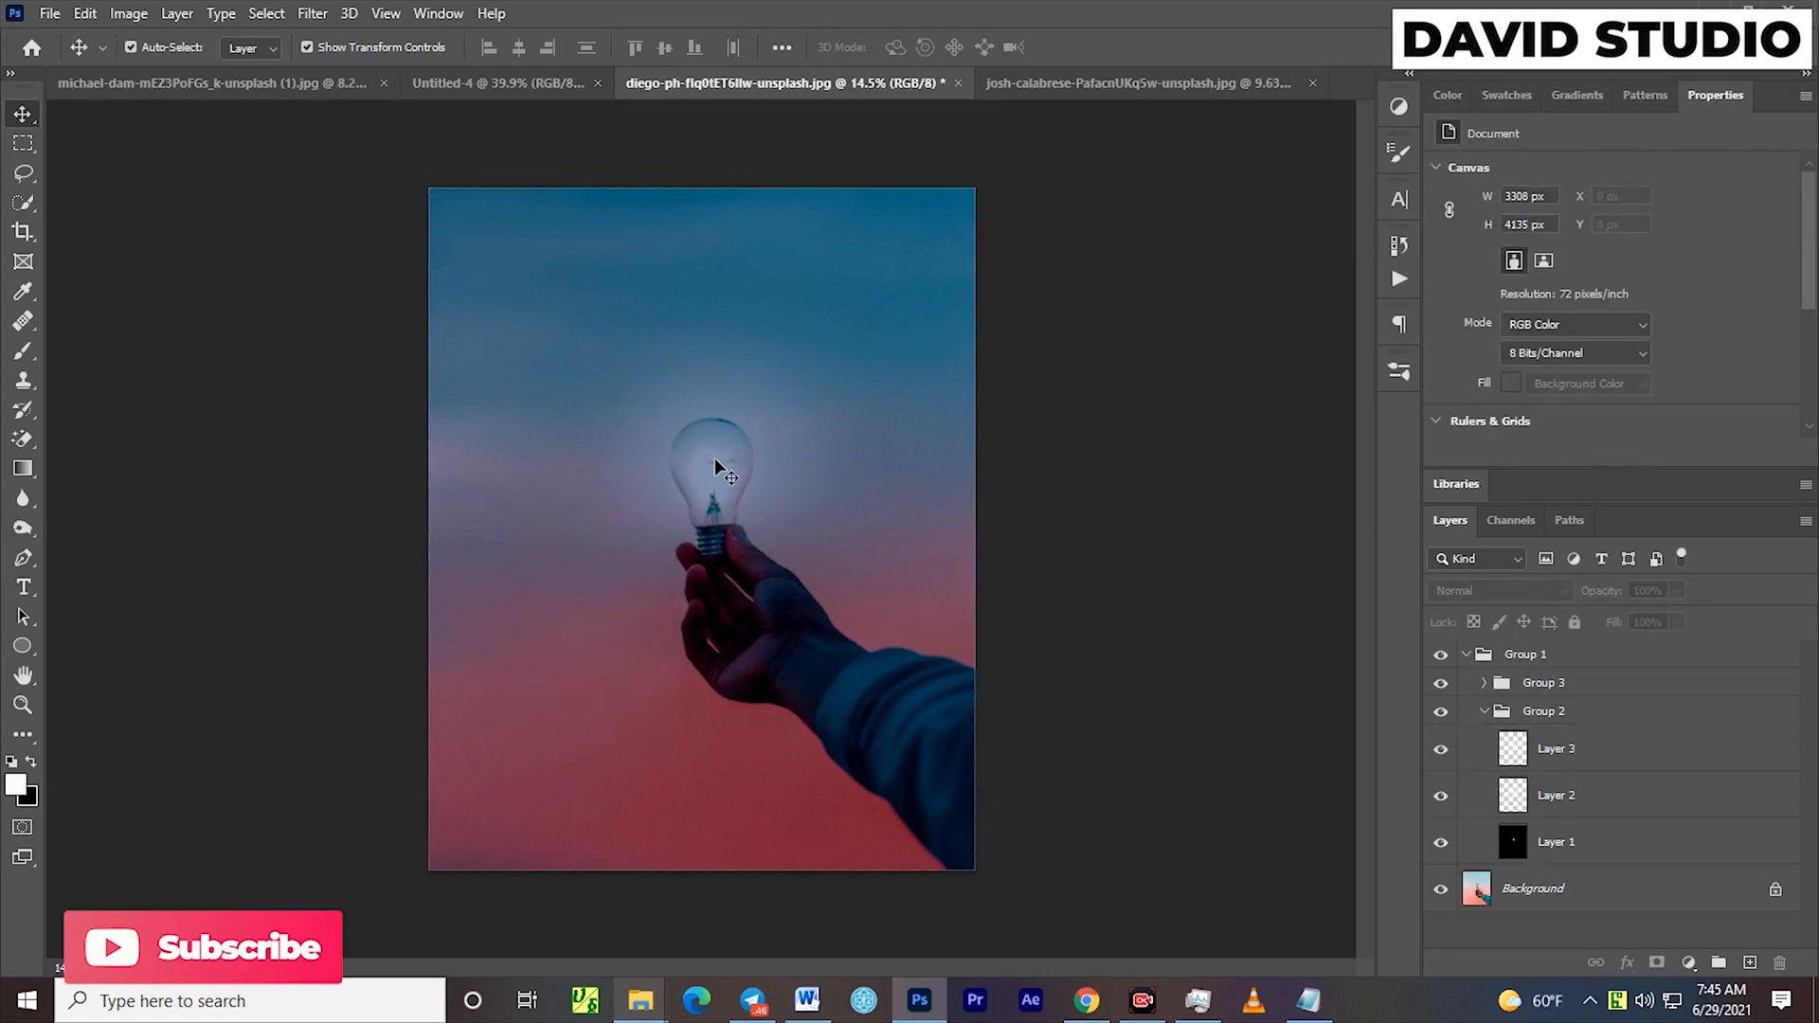
Switch to the document with the hanging bulb against bokeh lights and delete its existing glow group, leaving only the Background
click(1156, 82)
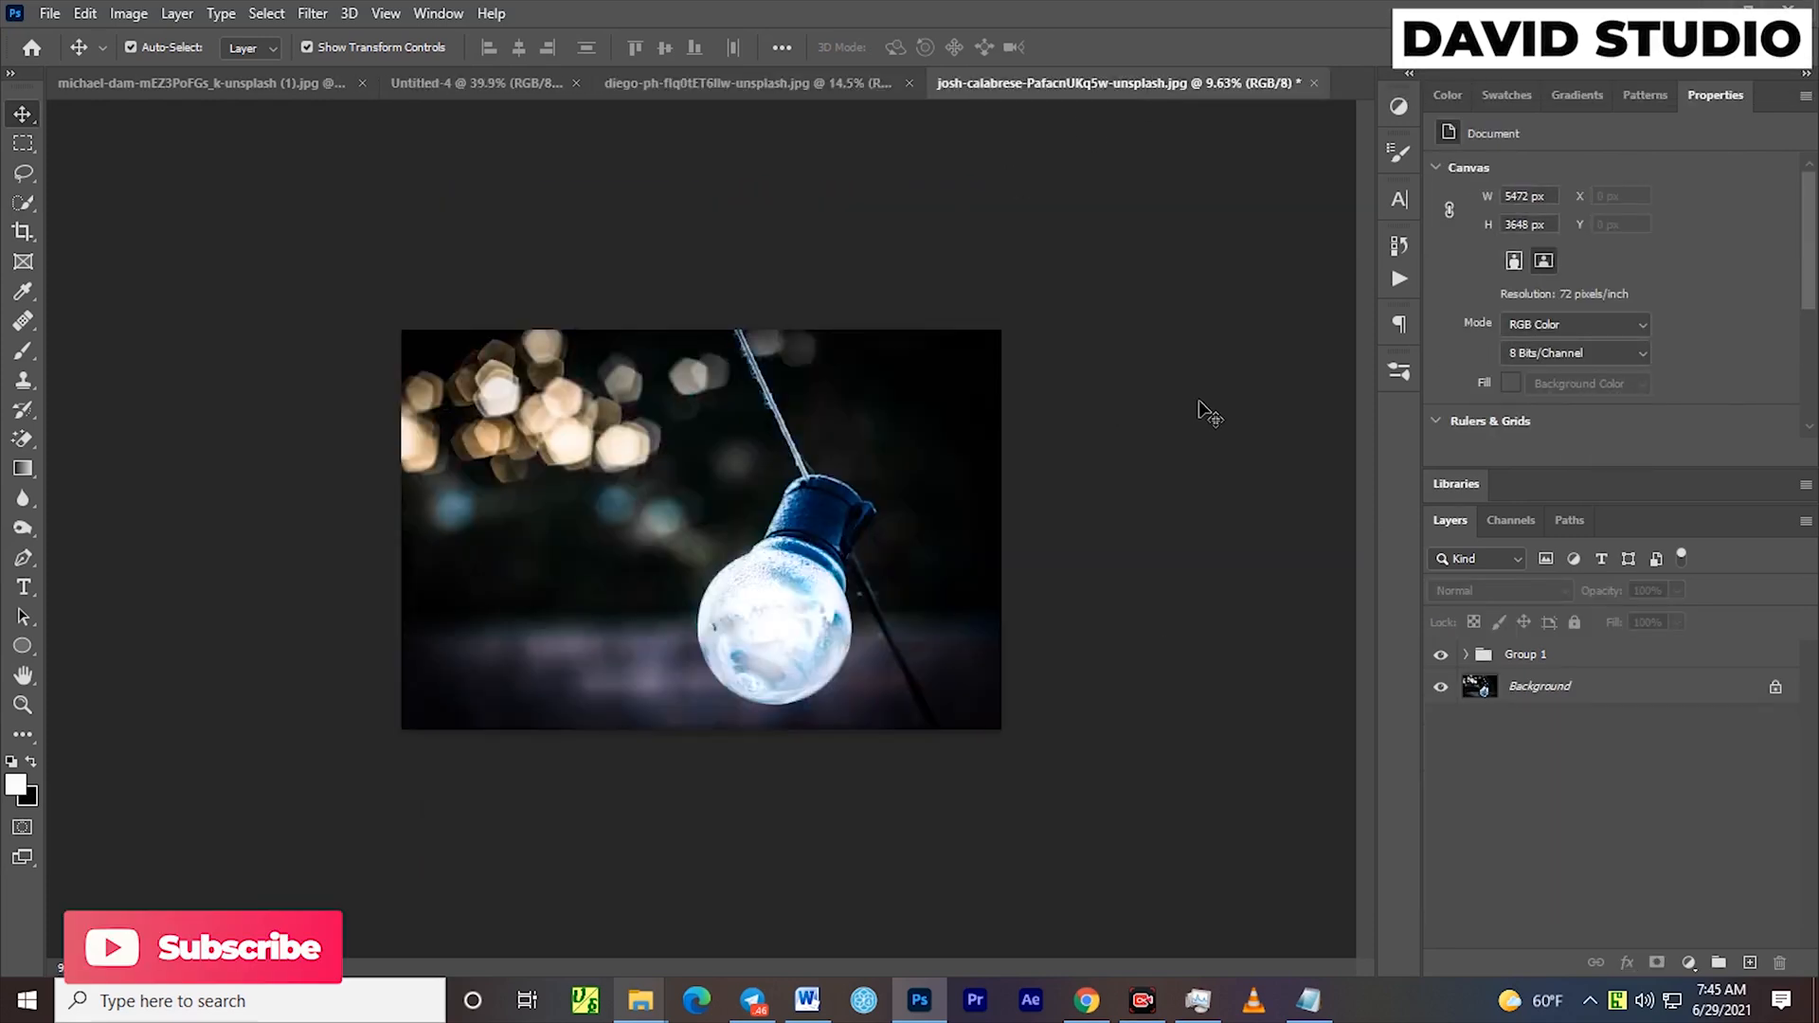
click(1552, 663)
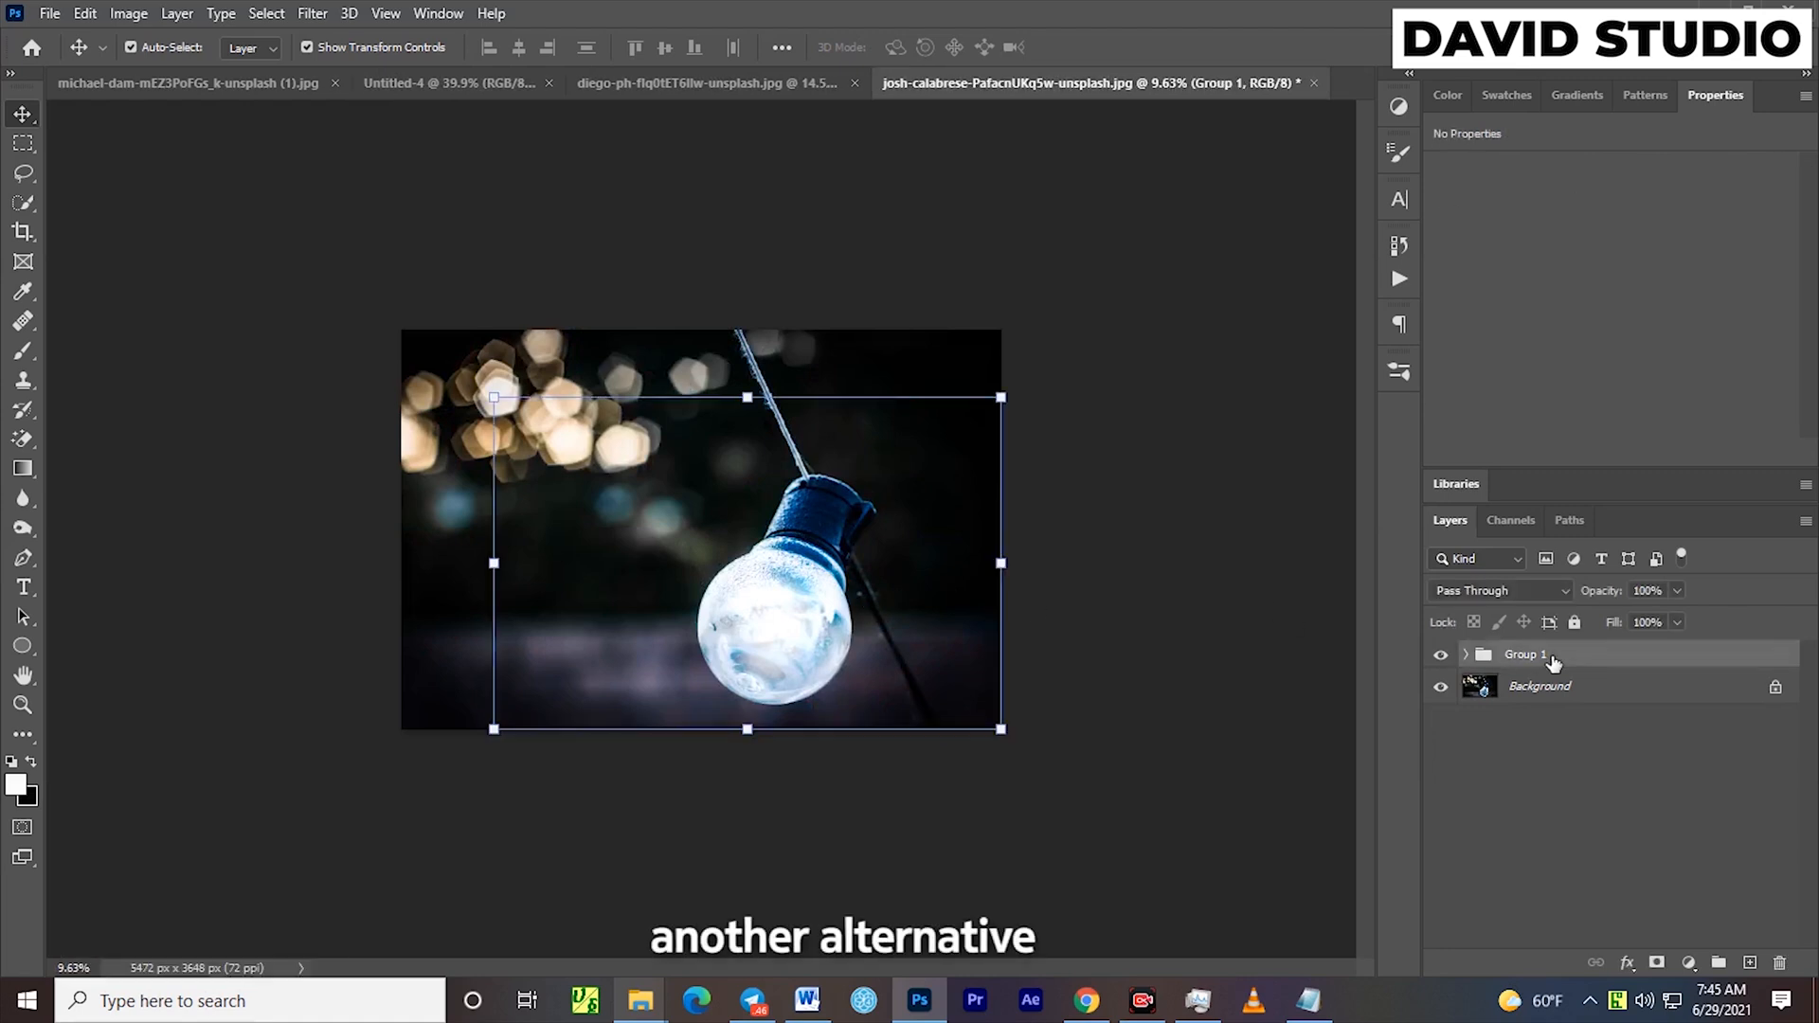
key(Delete)
click(853, 84)
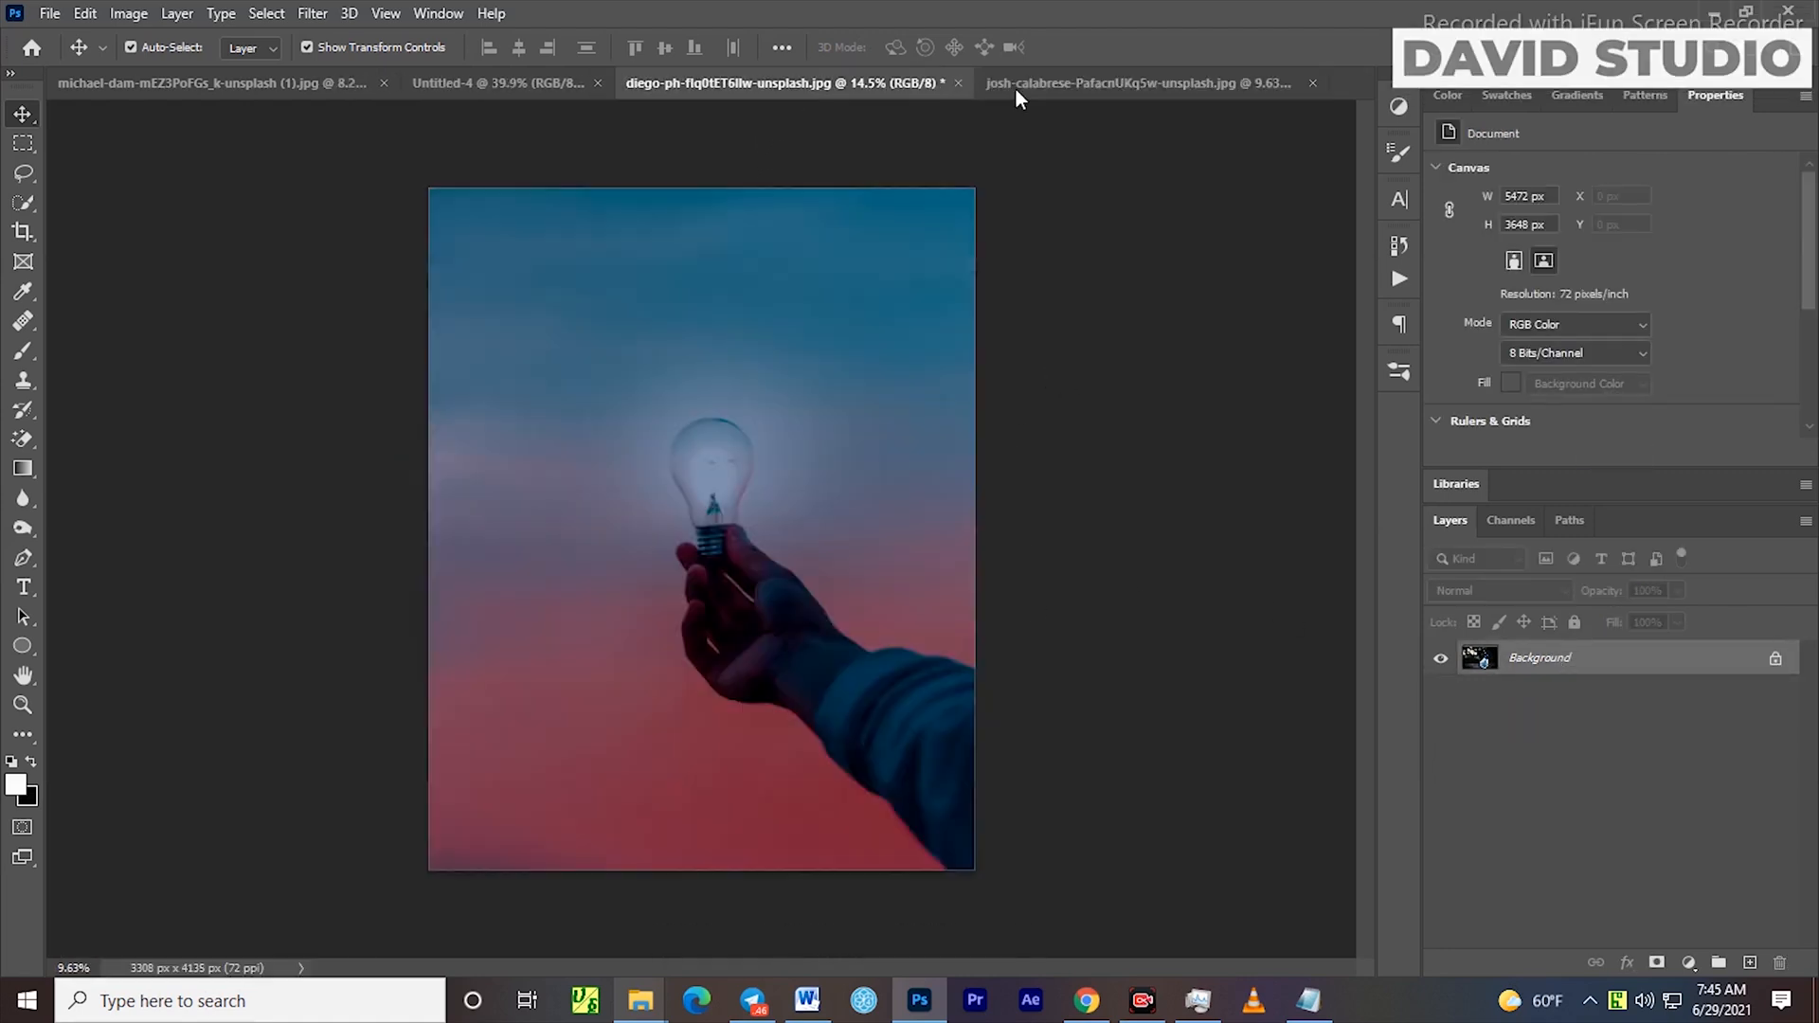
click(1116, 83)
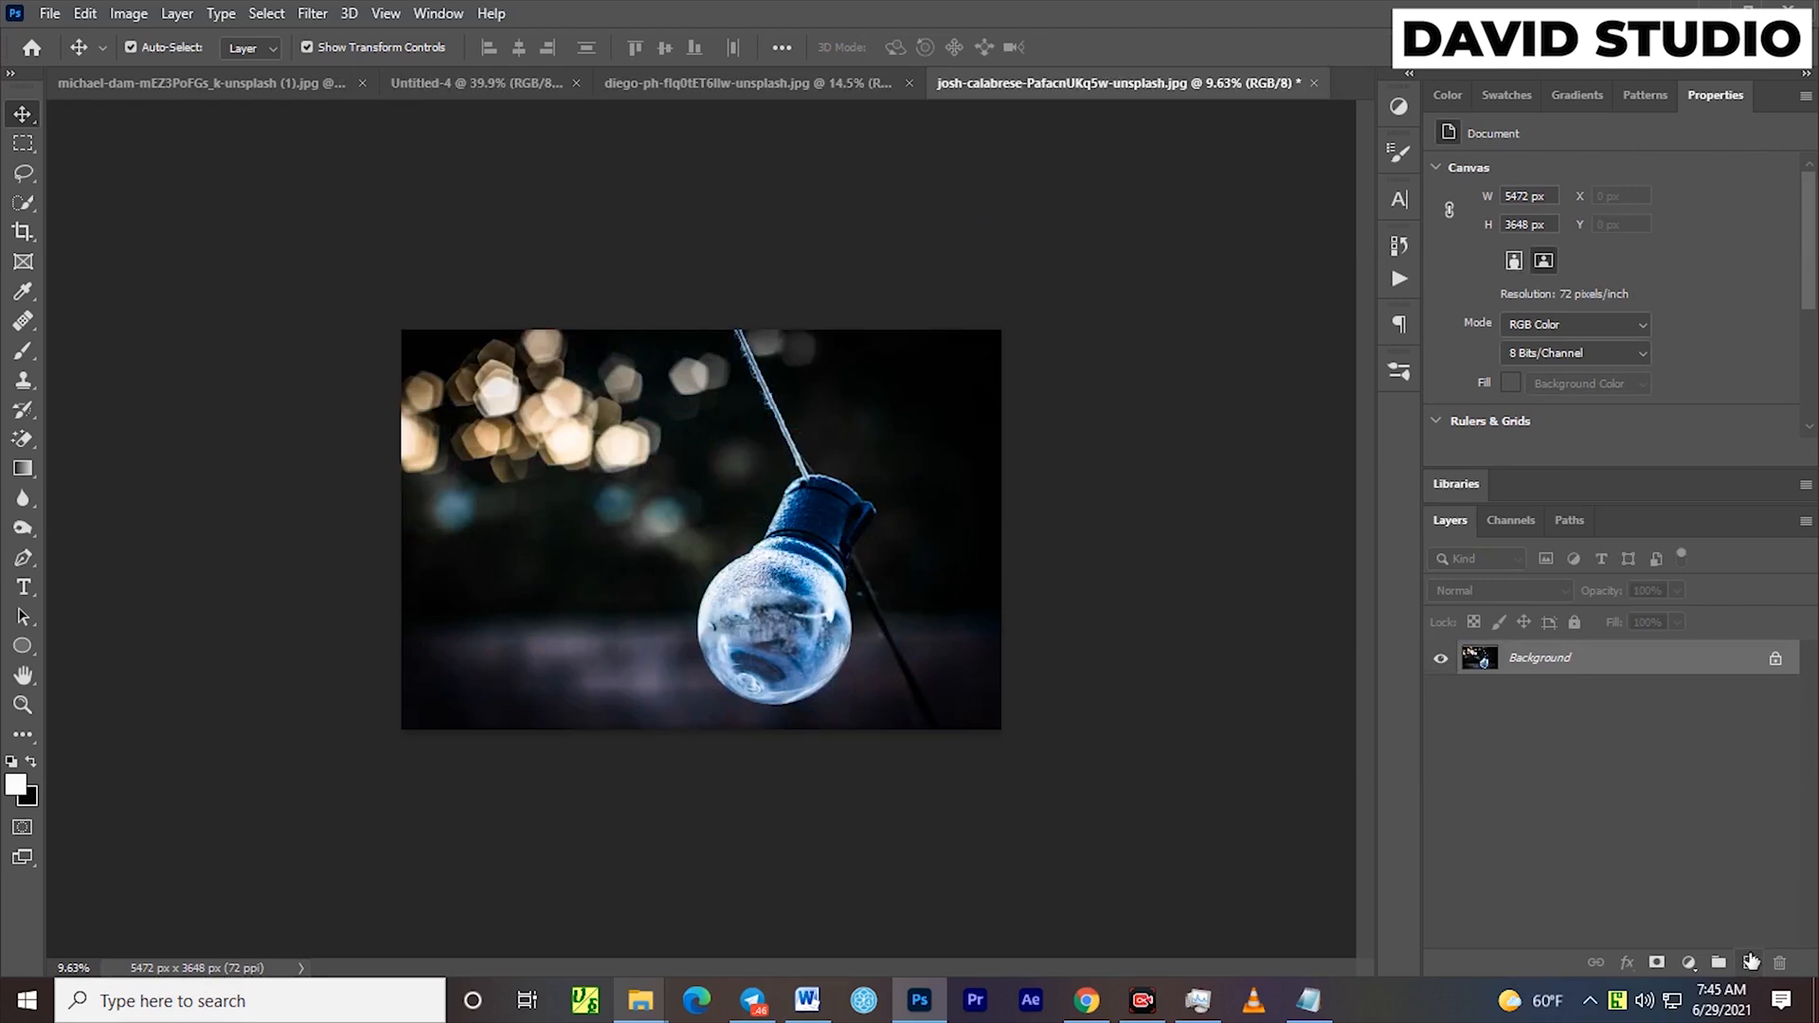
Add a new layer above the Background and turn off Transparency Shapes Layer in its blending options
click(1750, 962)
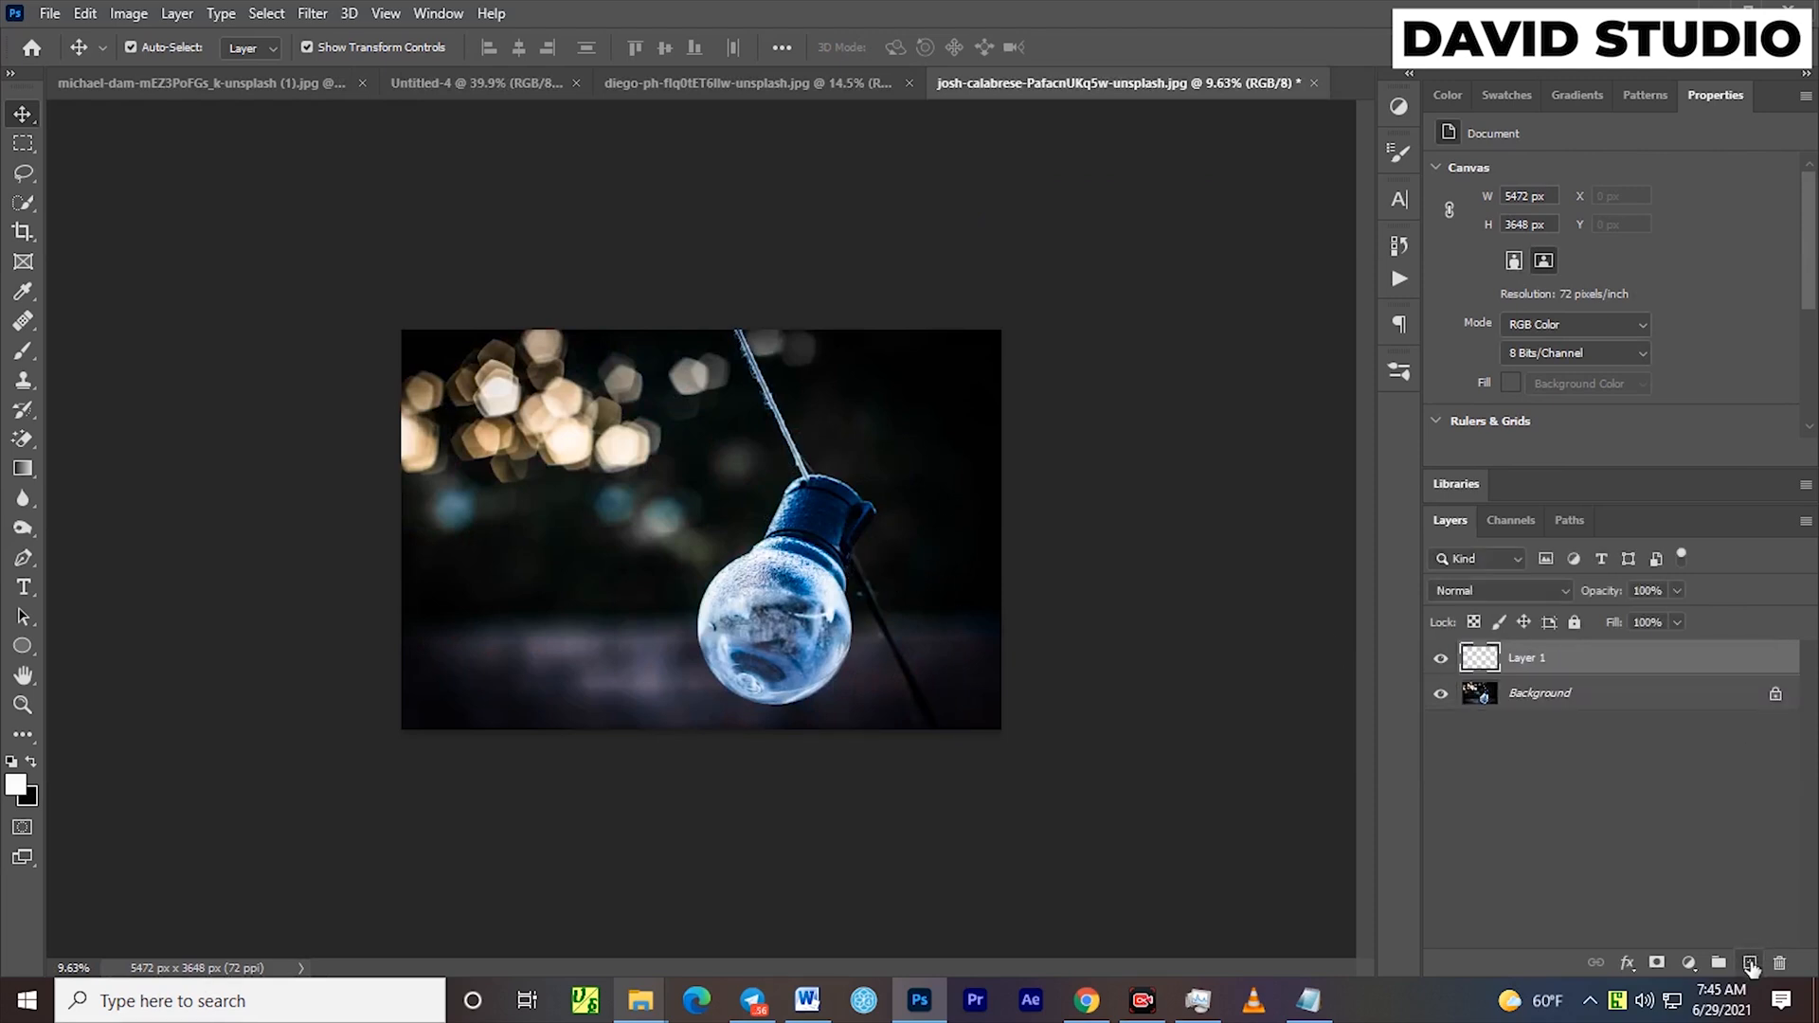
double_click(1664, 665)
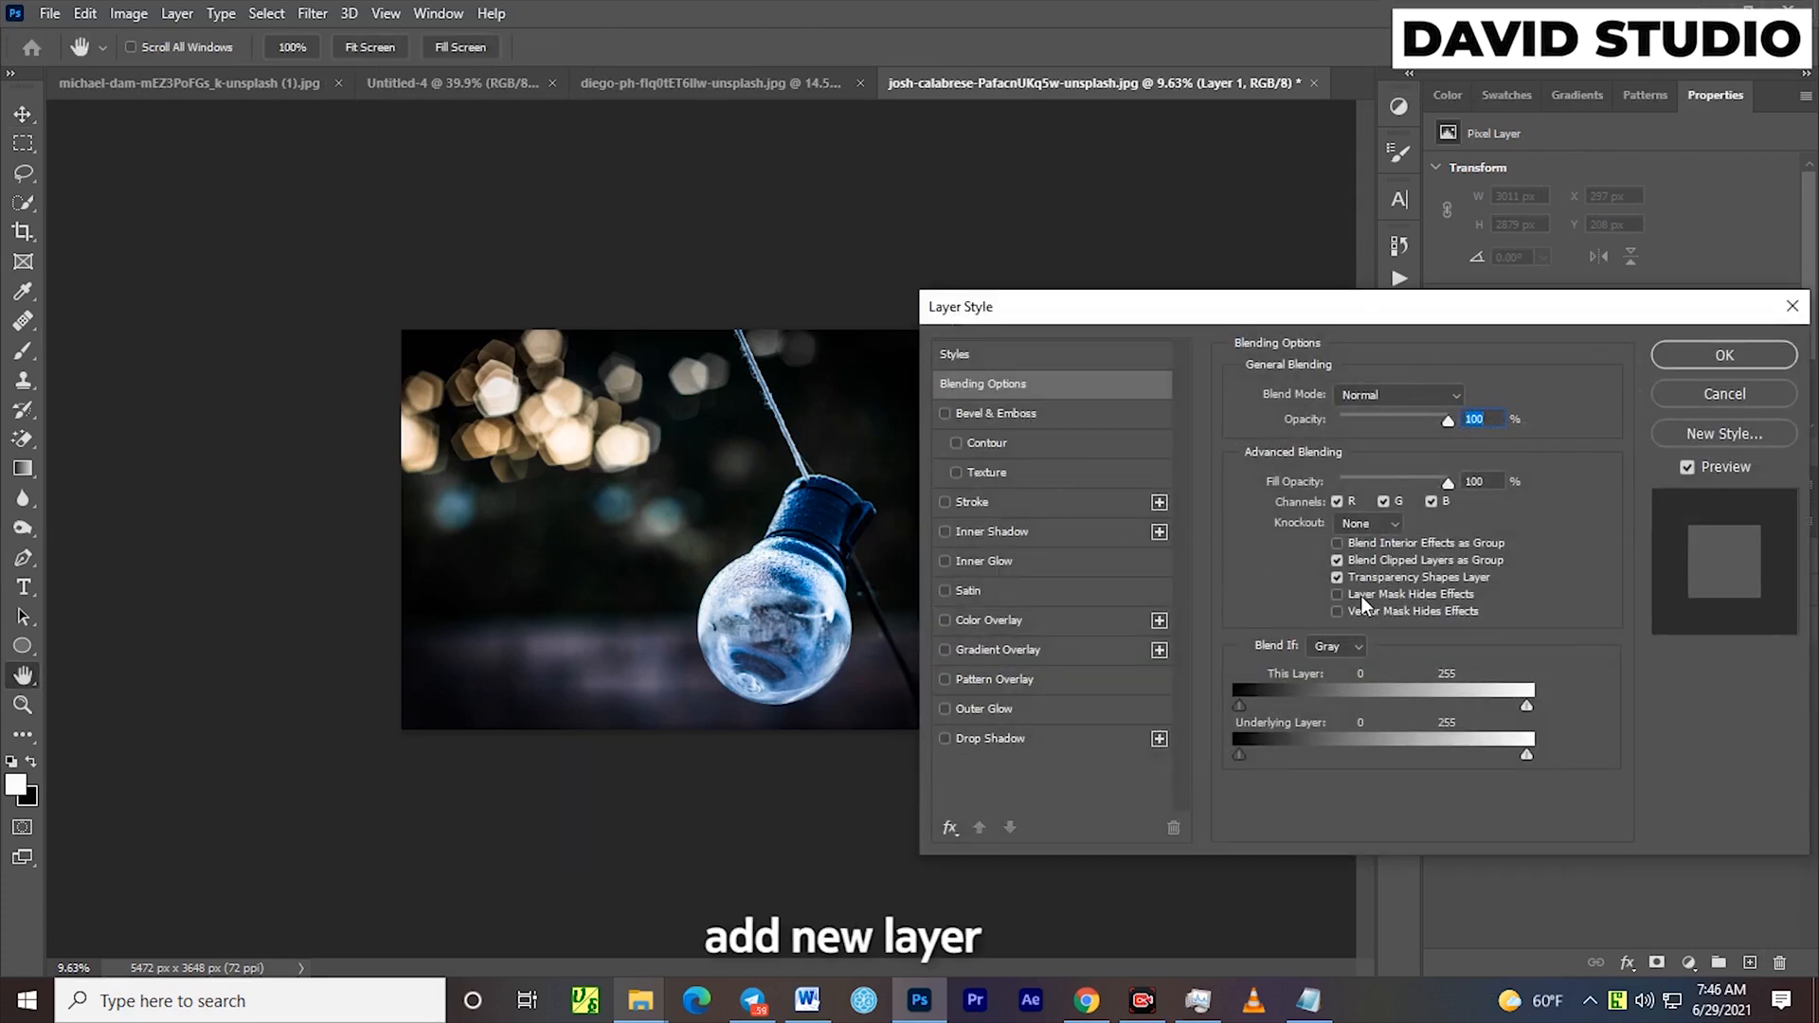
click(1337, 578)
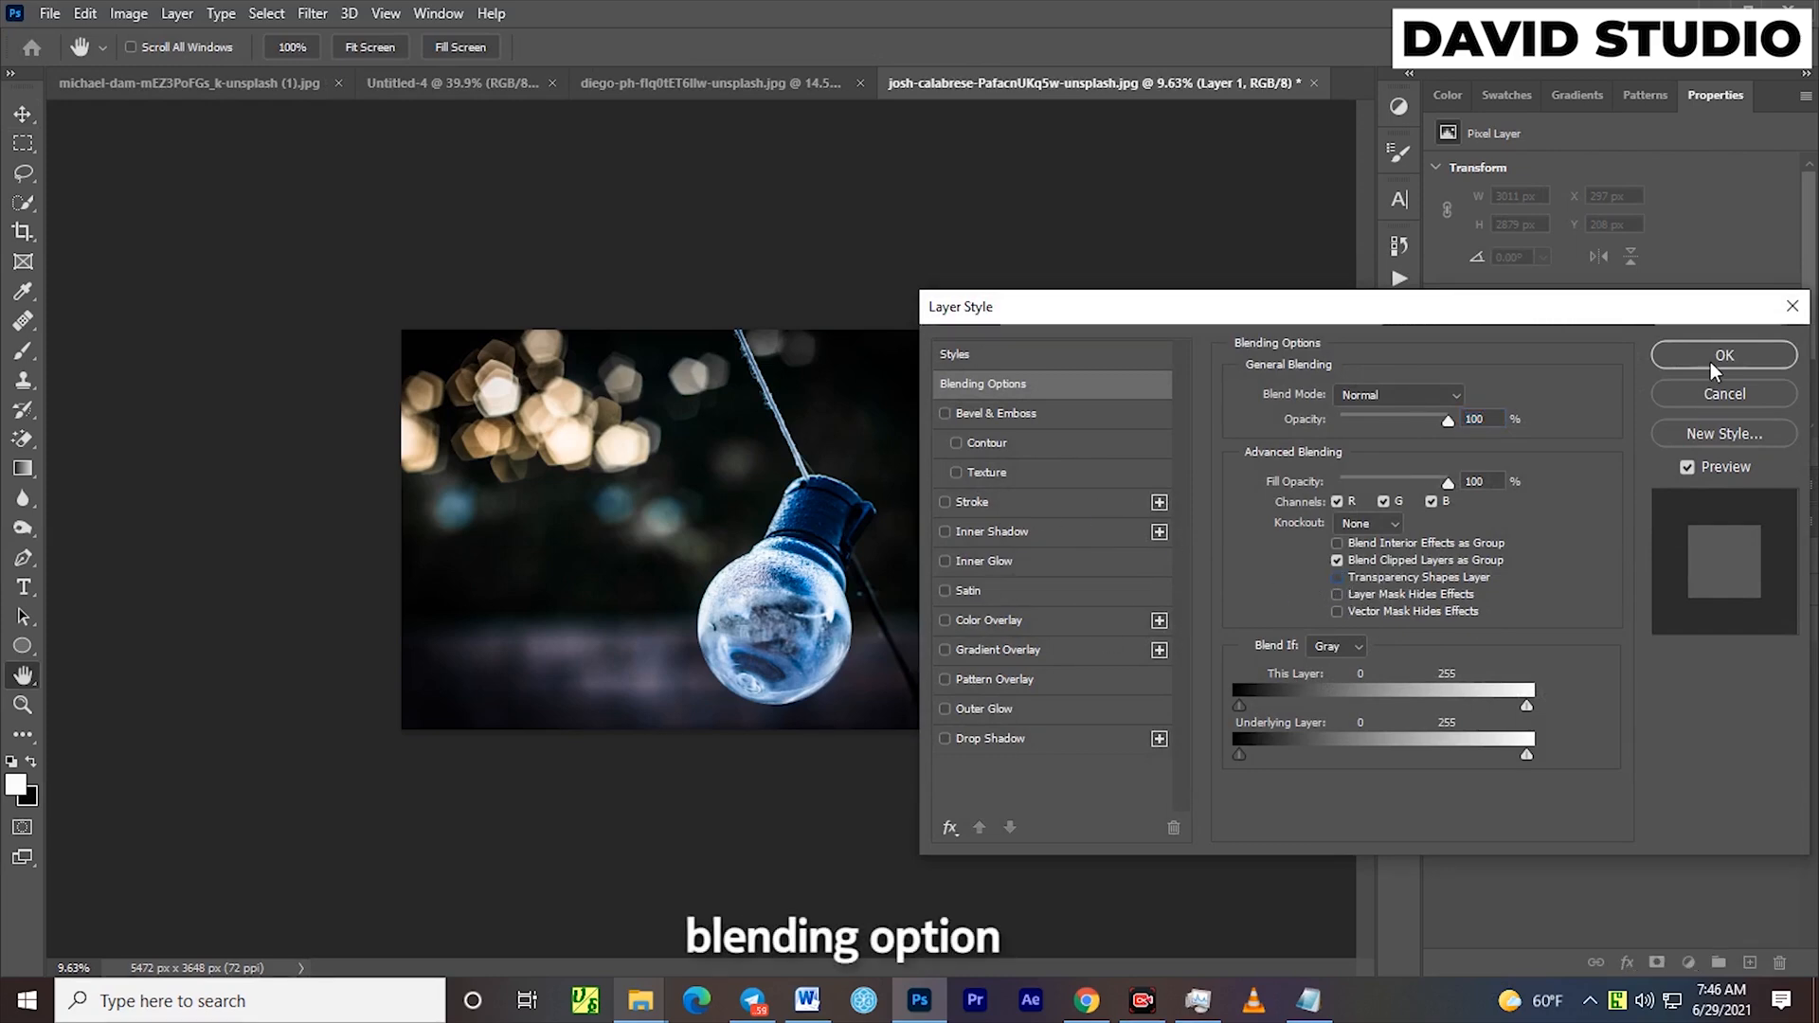
key(Return)
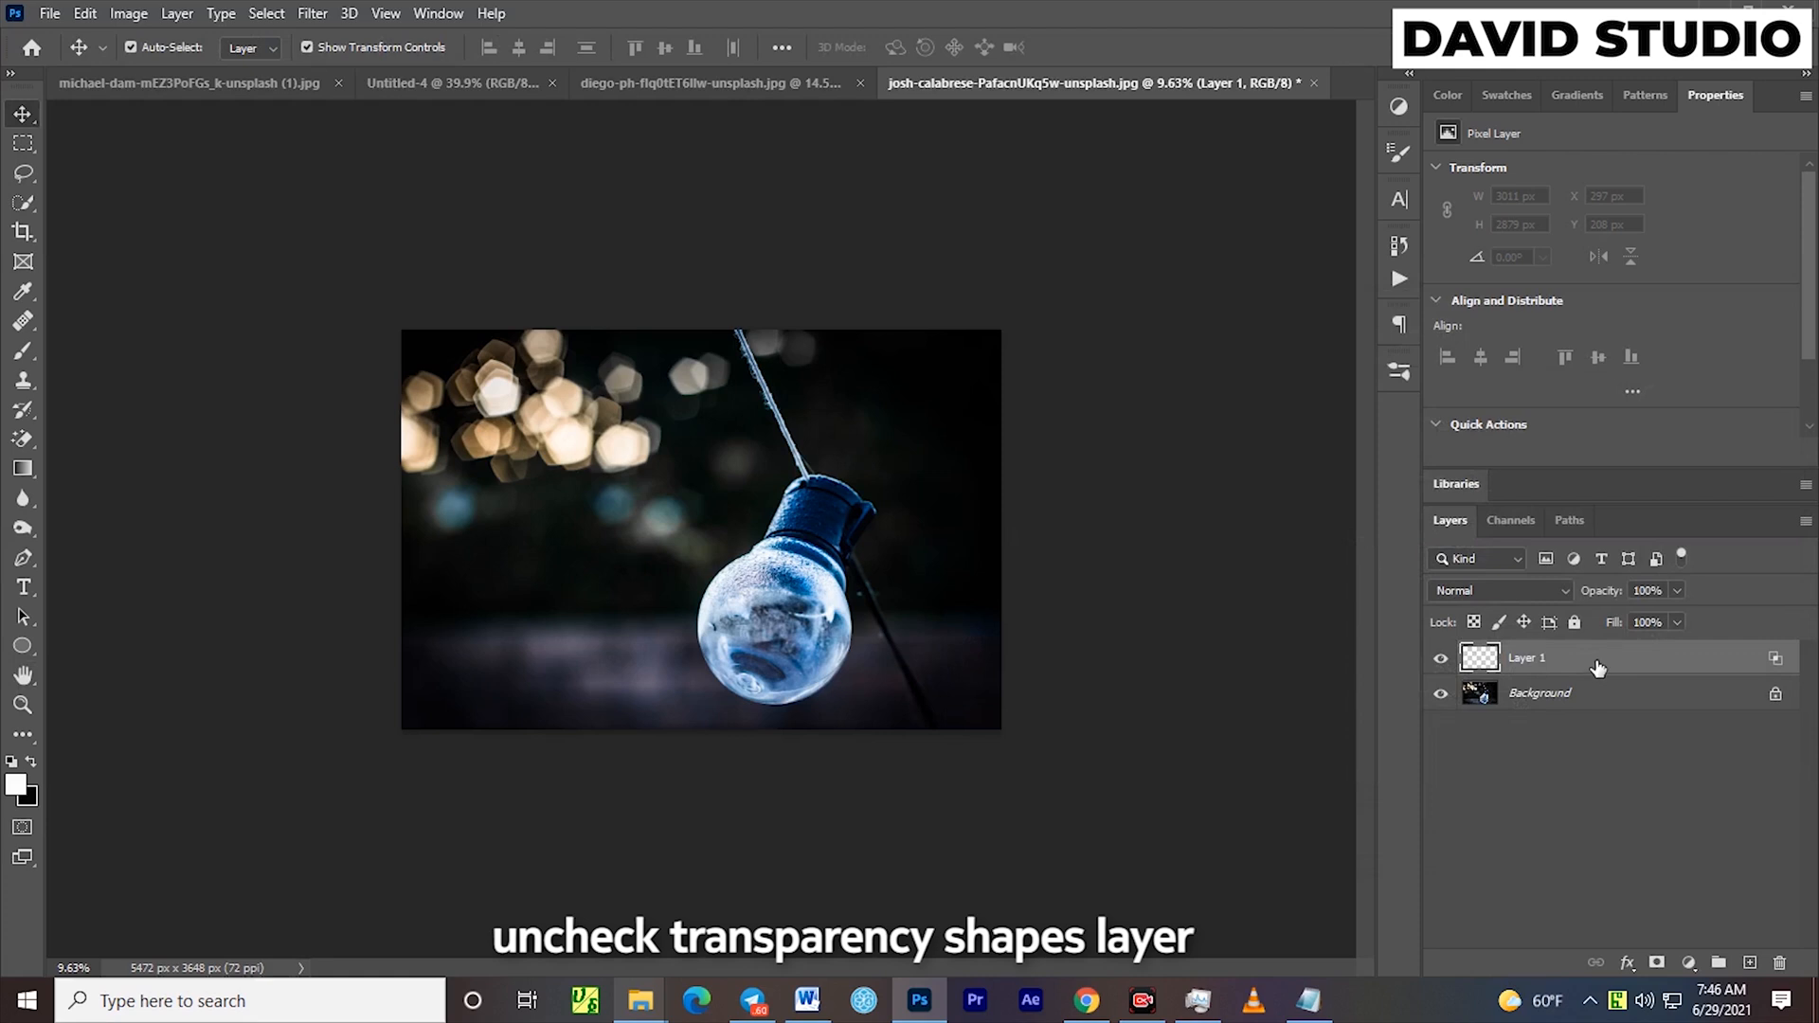
Paint a soft white glow inside the bulb on Layer 1 with an 800 px brush at 9% flow
click(23, 351)
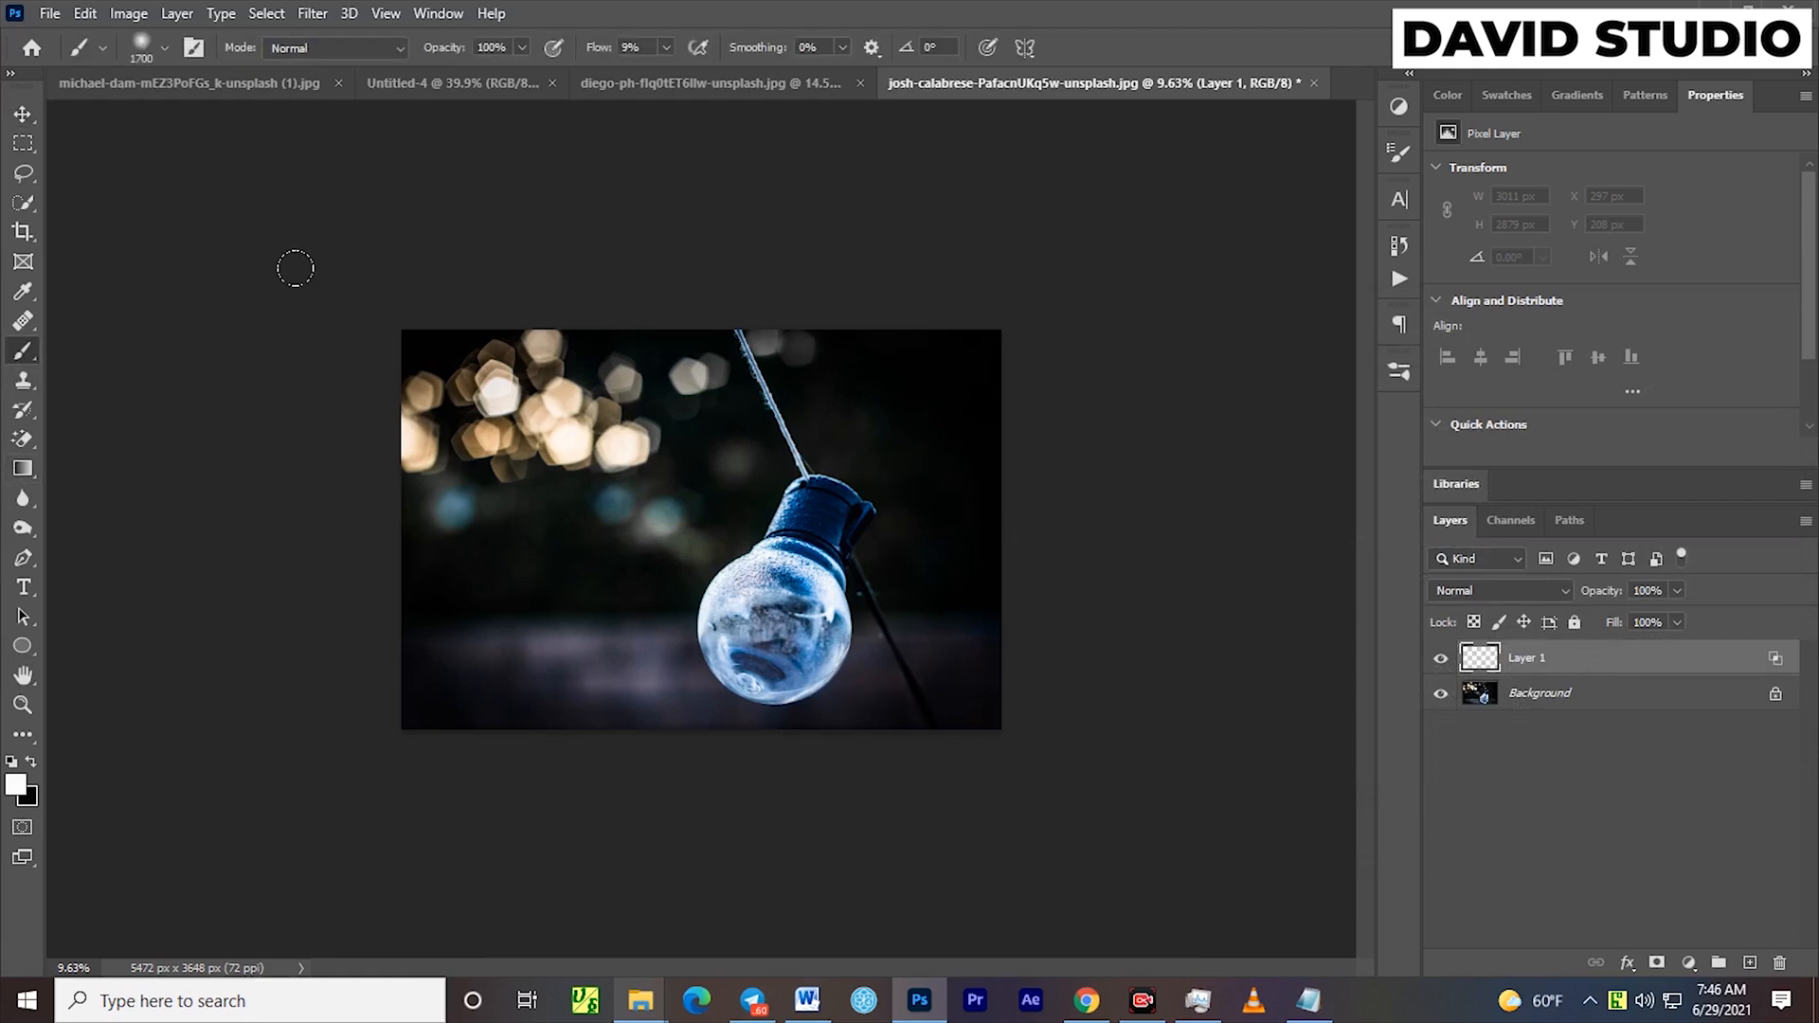
key(bracketleft)
key(bracketleft)
key(bracketleft)
mouse_move(776, 617)
mouse_down()
mouse_move(828, 608)
mouse_move(783, 601)
mouse_move(766, 651)
mouse_move(778, 605)
mouse_move(738, 620)
mouse_move(778, 578)
mouse_move(810, 597)
mouse_move(803, 620)
mouse_move(768, 632)
mouse_move(785, 582)
mouse_move(758, 628)
mouse_move(770, 580)
mouse_move(804, 584)
mouse_move(801, 633)
mouse_move(756, 638)
mouse_move(769, 590)
mouse_move(764, 653)
mouse_up()
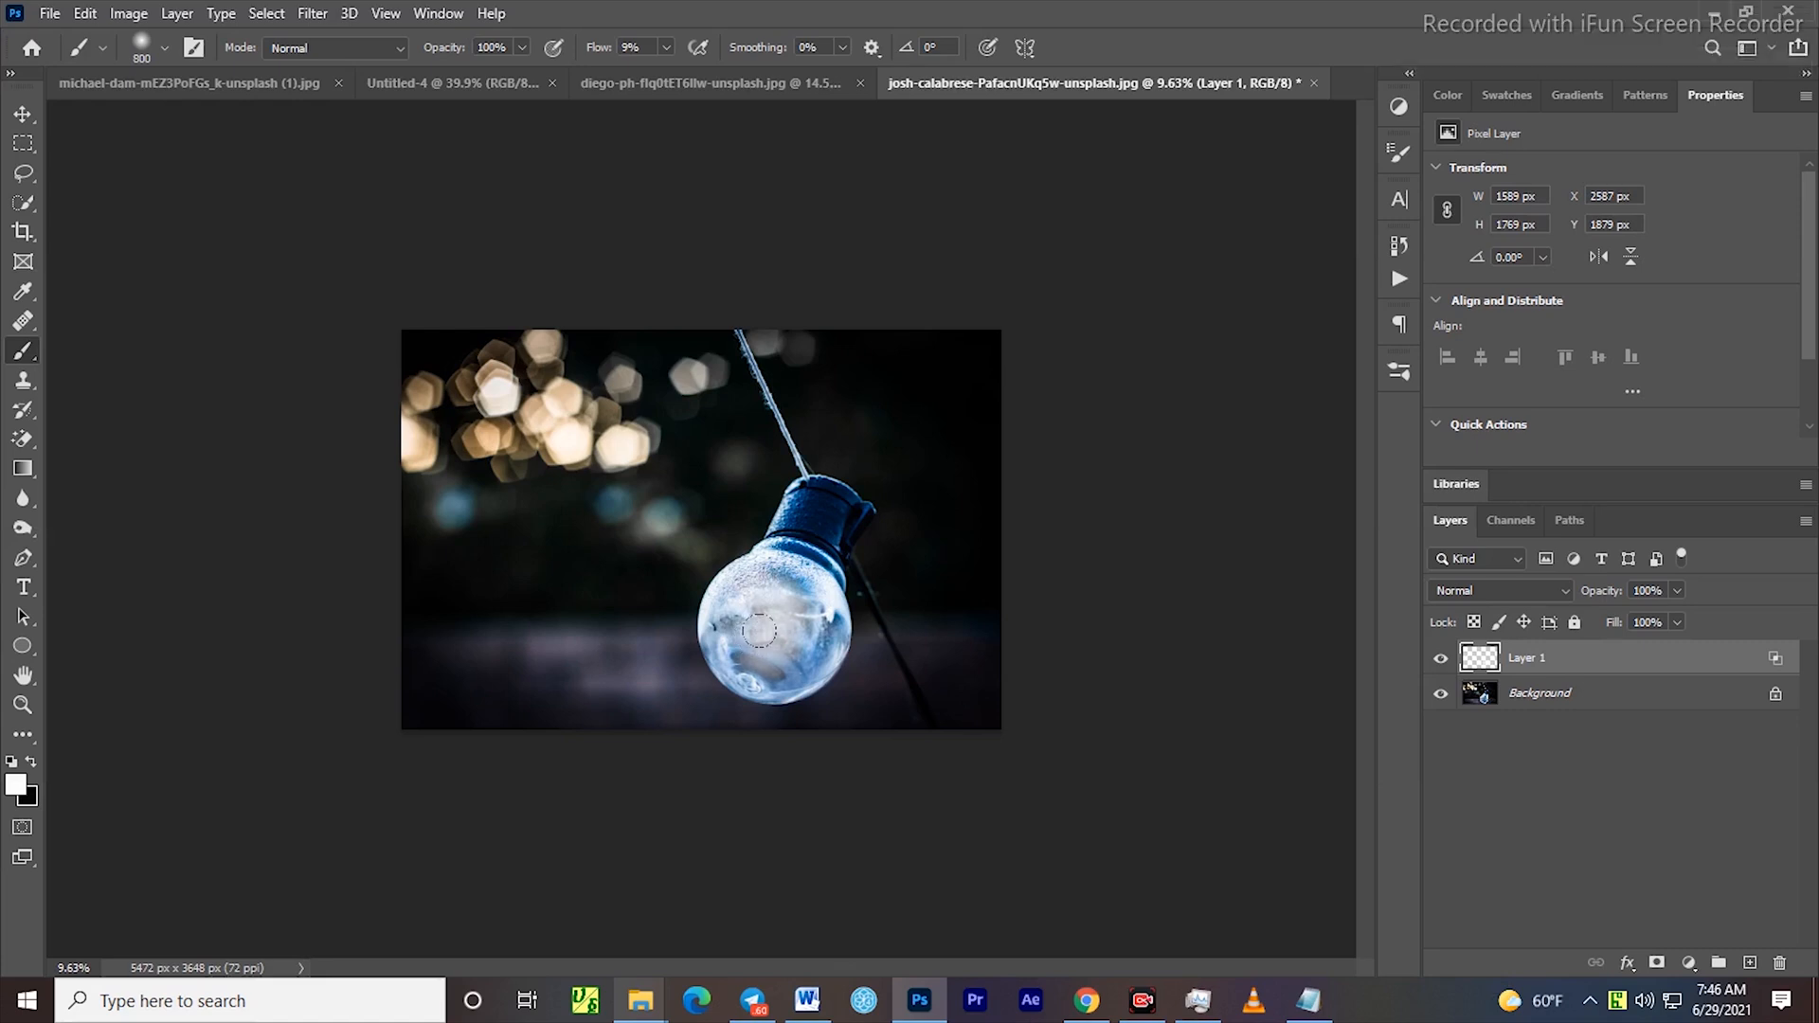
click(22, 116)
drag(805, 629, 804, 630)
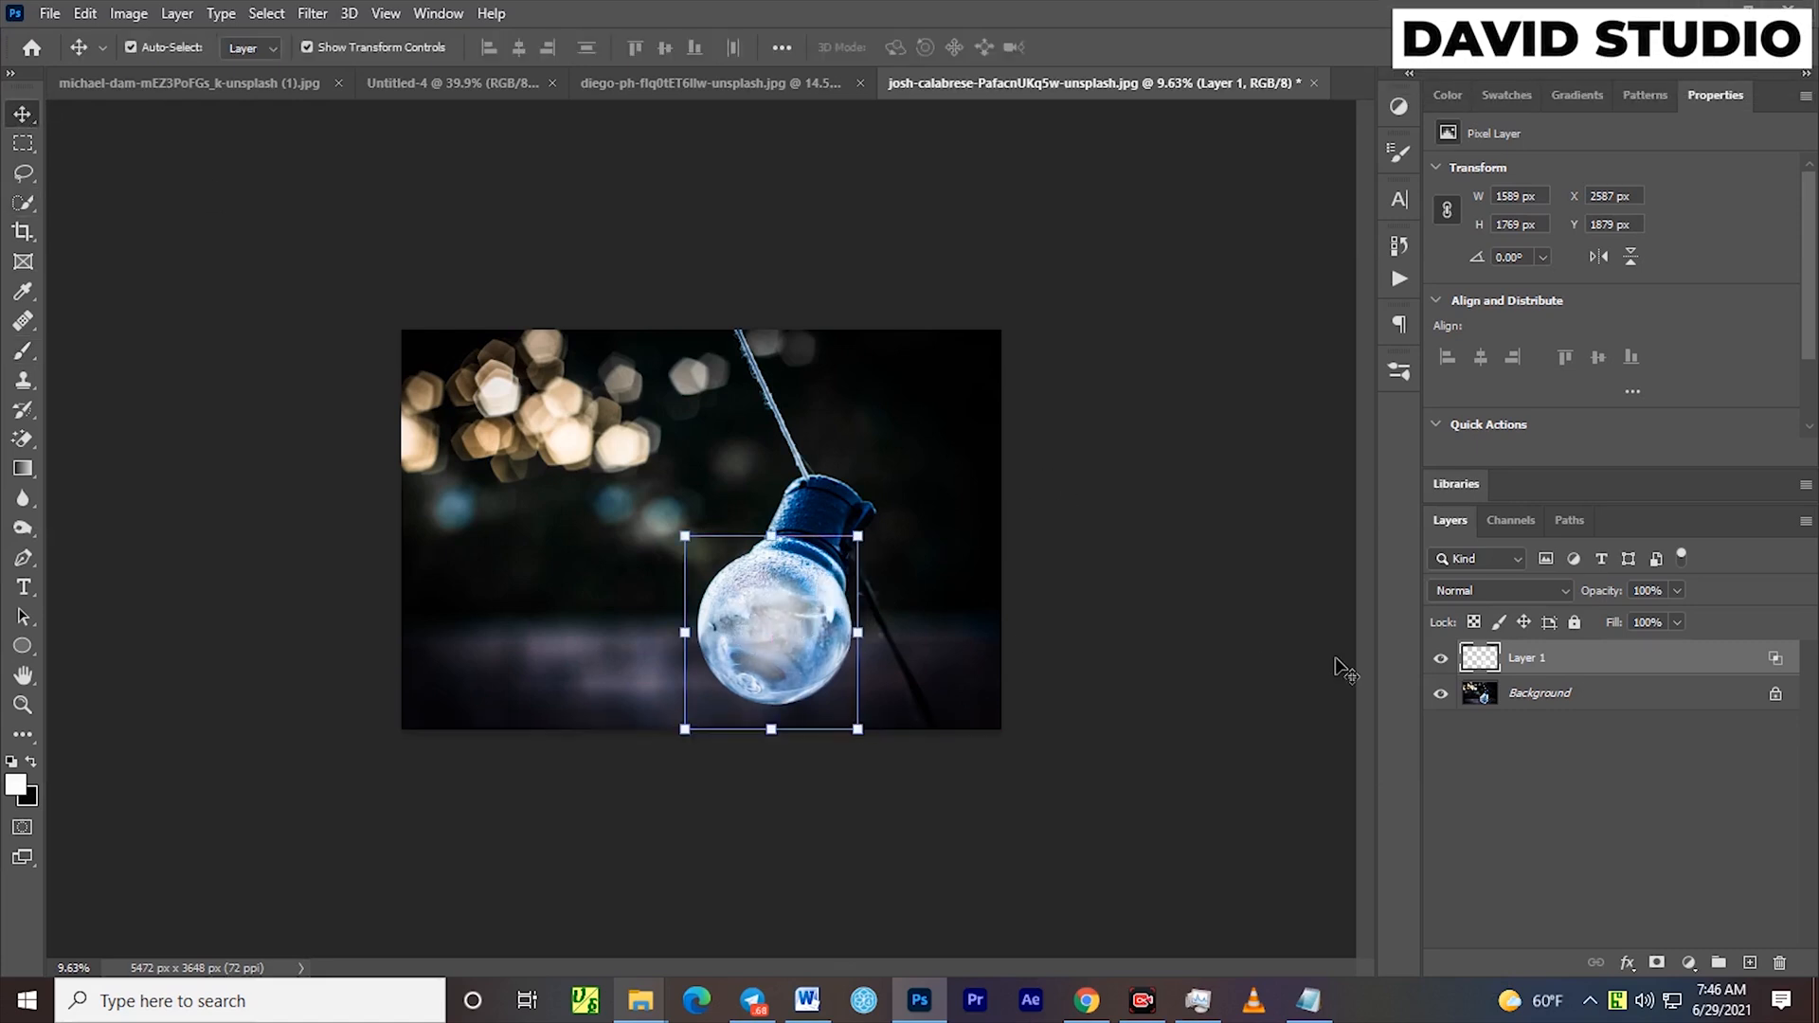
Toggle Layer 1's visibility to compare the bulb with and without the painted light
click(1441, 659)
click(1441, 660)
scroll(1137, 679, down, 3)
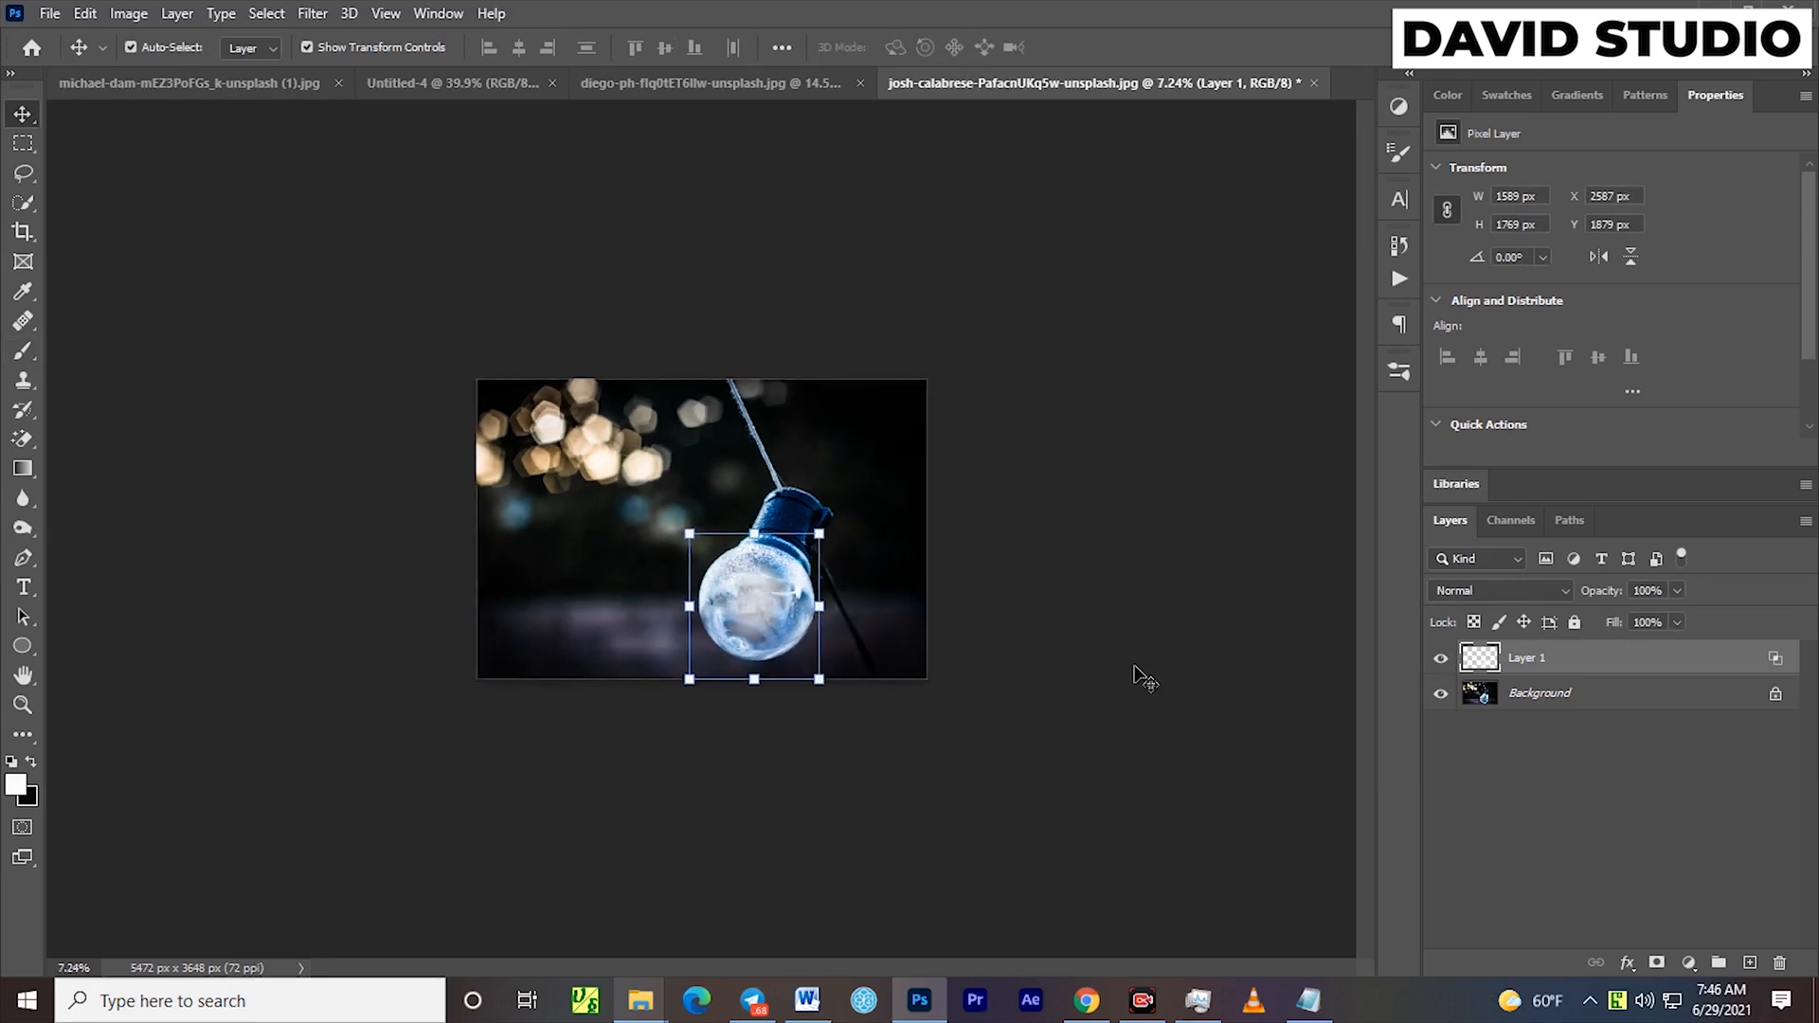
click(1490, 654)
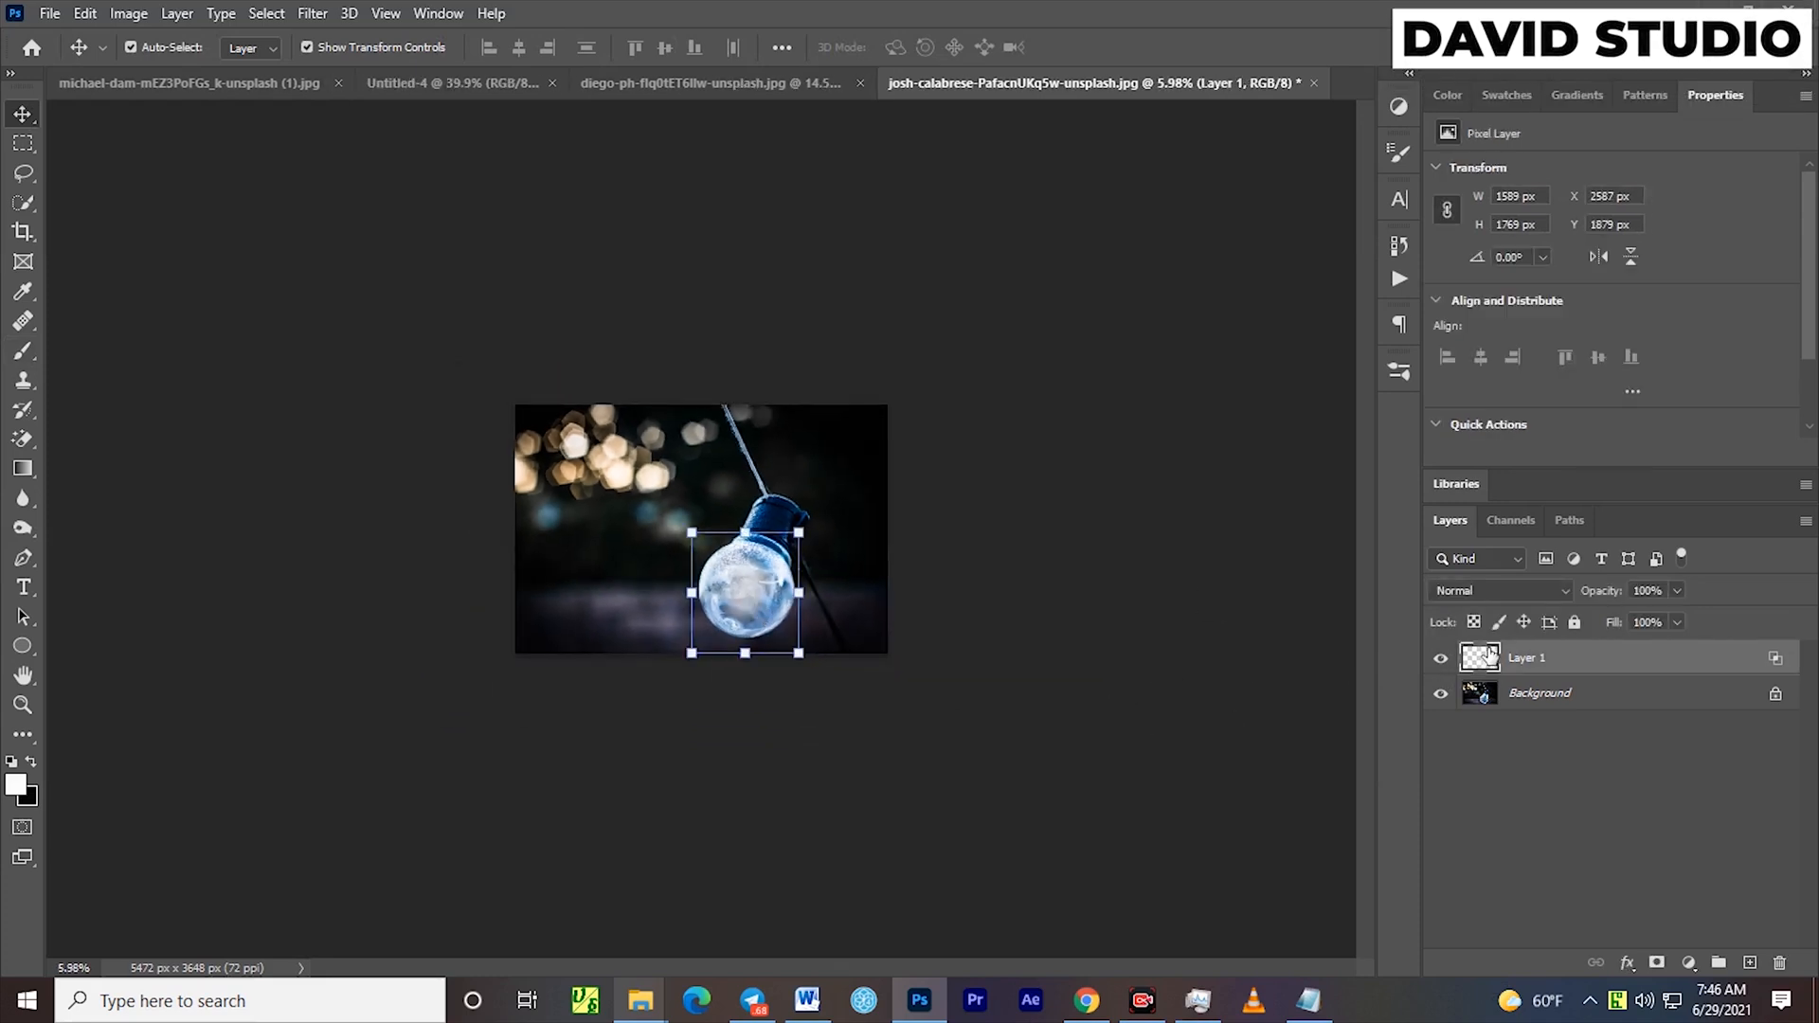
click(1441, 661)
click(1440, 661)
click(1440, 661)
click(1441, 661)
Paint a wide soft white glow over and around the bulb on a new layer, enlarging the brush to 2400 px, and set its blend mode to Overlay
click(1748, 963)
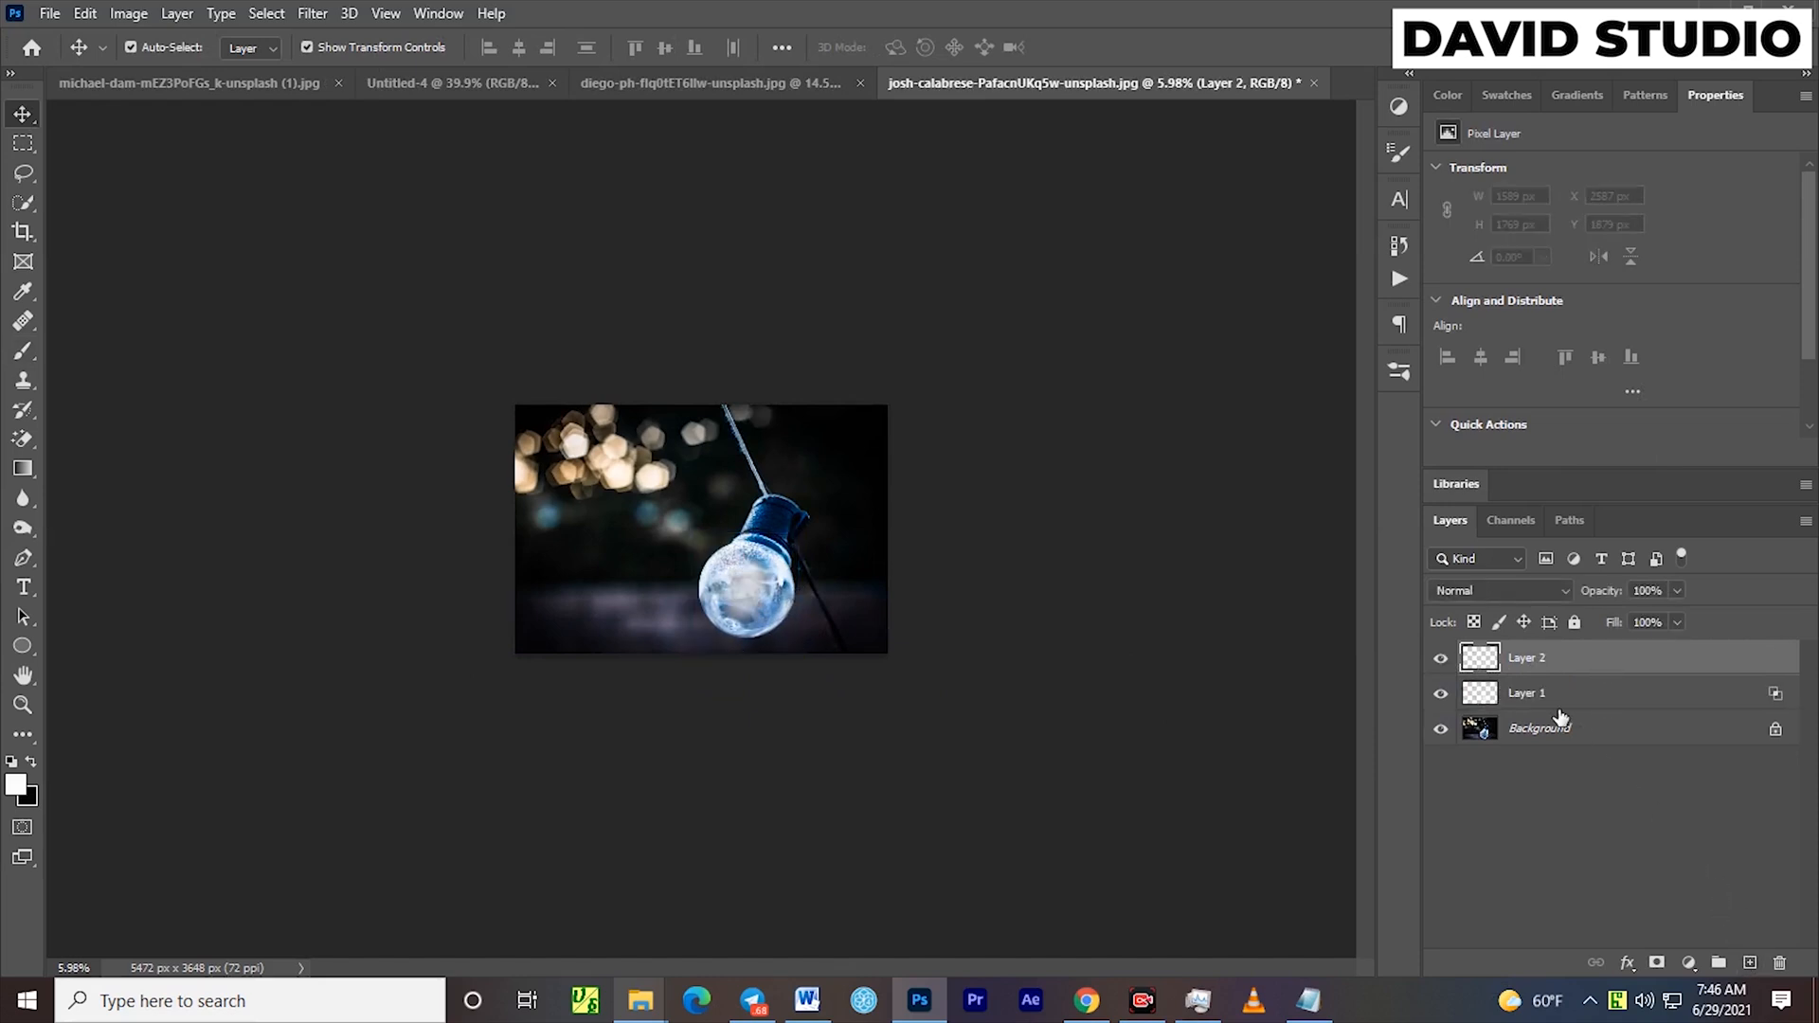
key(b)
scroll(702, 568, up, 3)
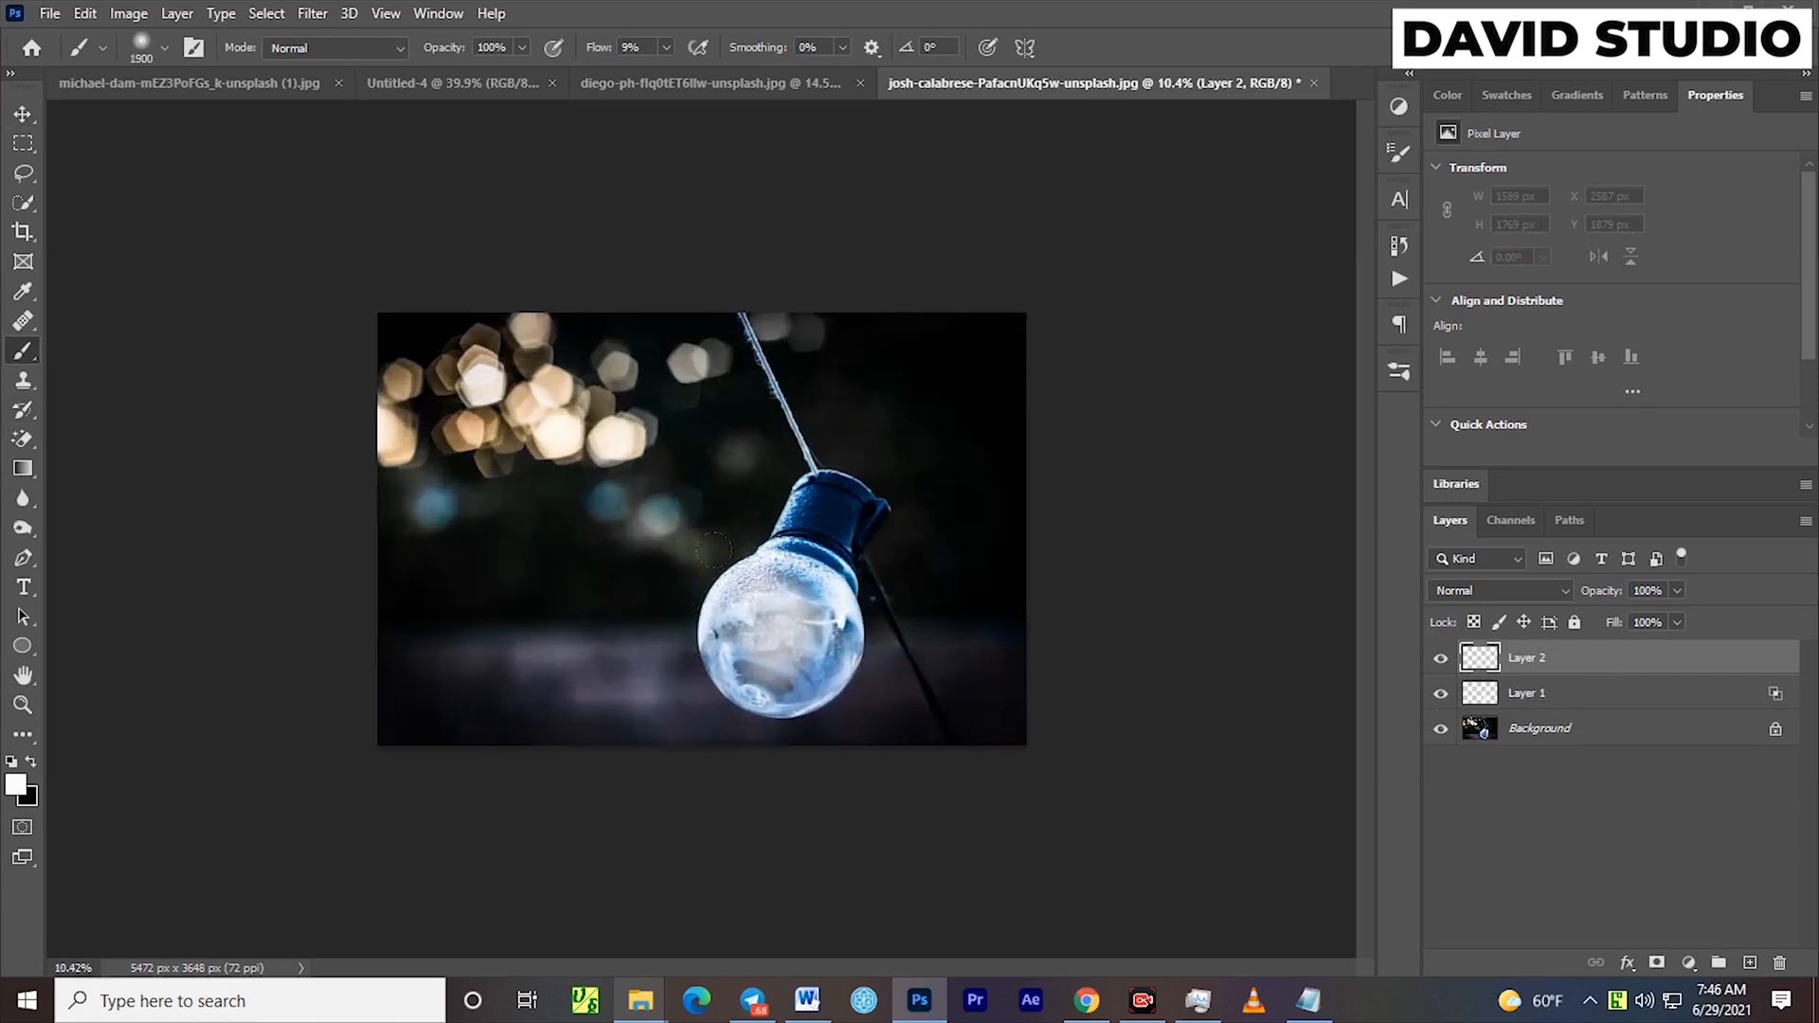
click(823, 580)
click(777, 621)
click(705, 651)
click(682, 637)
click(705, 635)
click(859, 644)
click(853, 656)
click(827, 678)
click(815, 701)
click(697, 674)
click(675, 640)
click(860, 623)
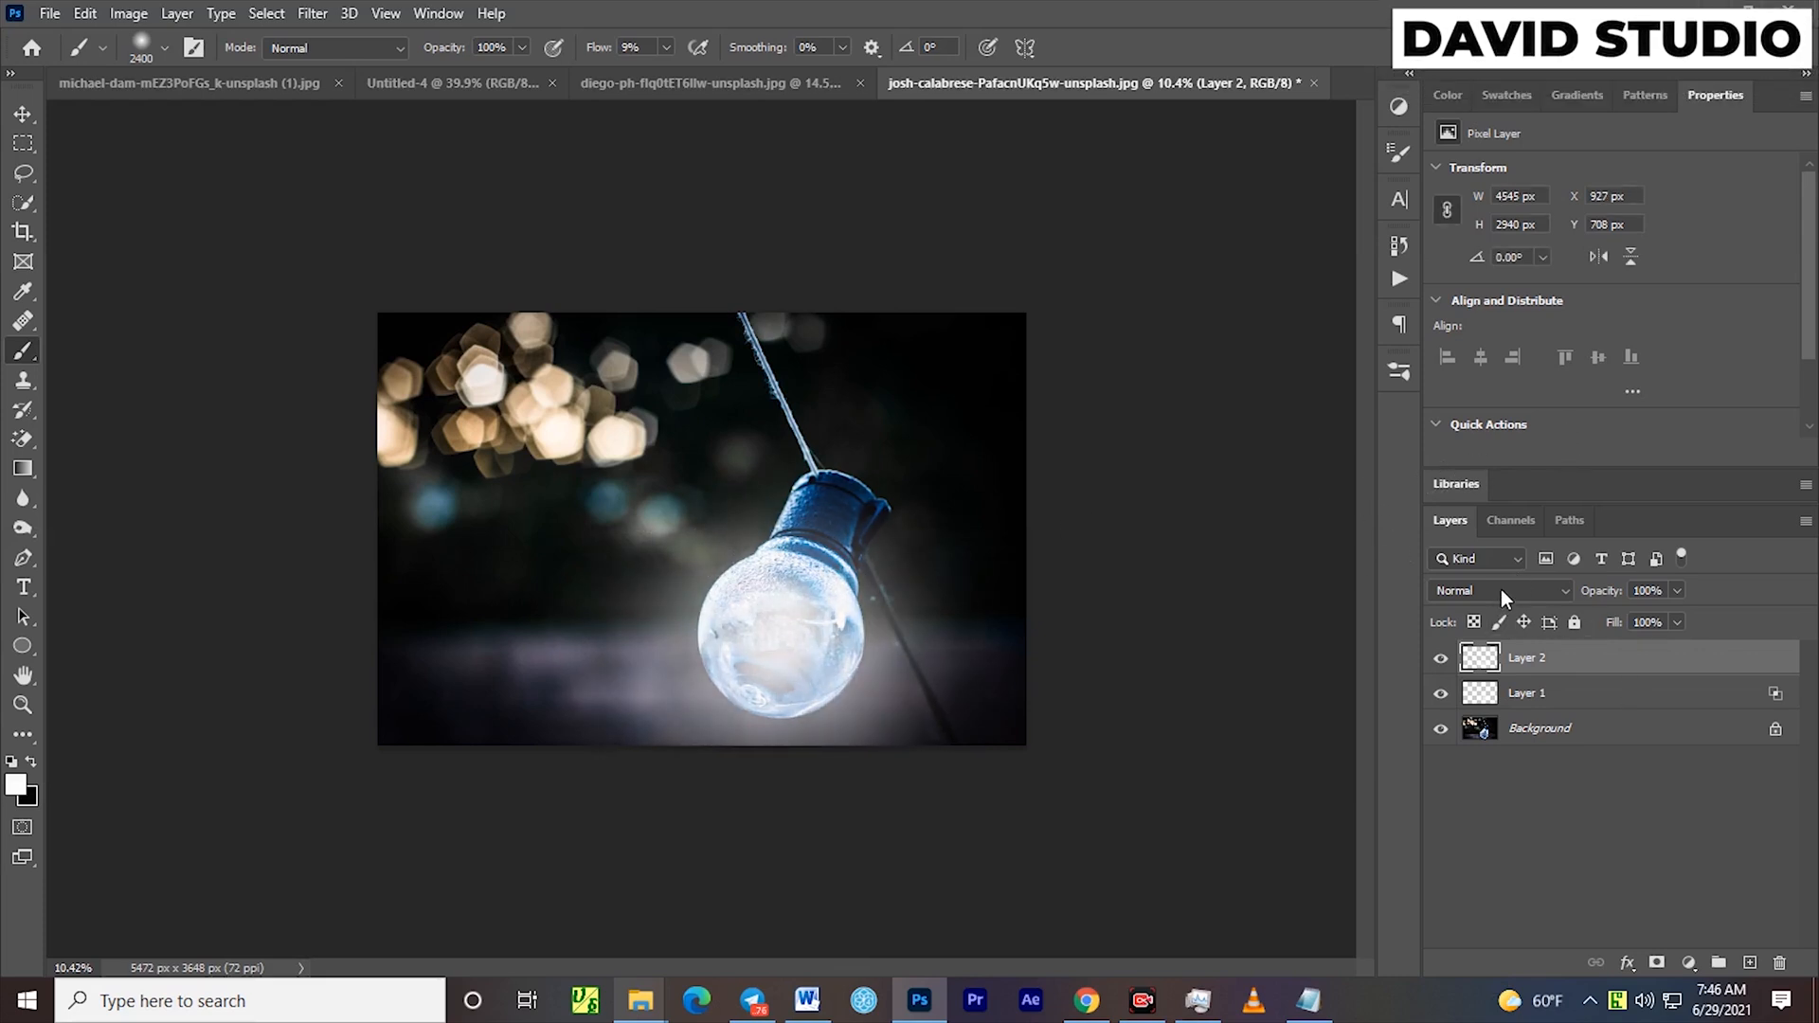
click(1501, 589)
click(1472, 685)
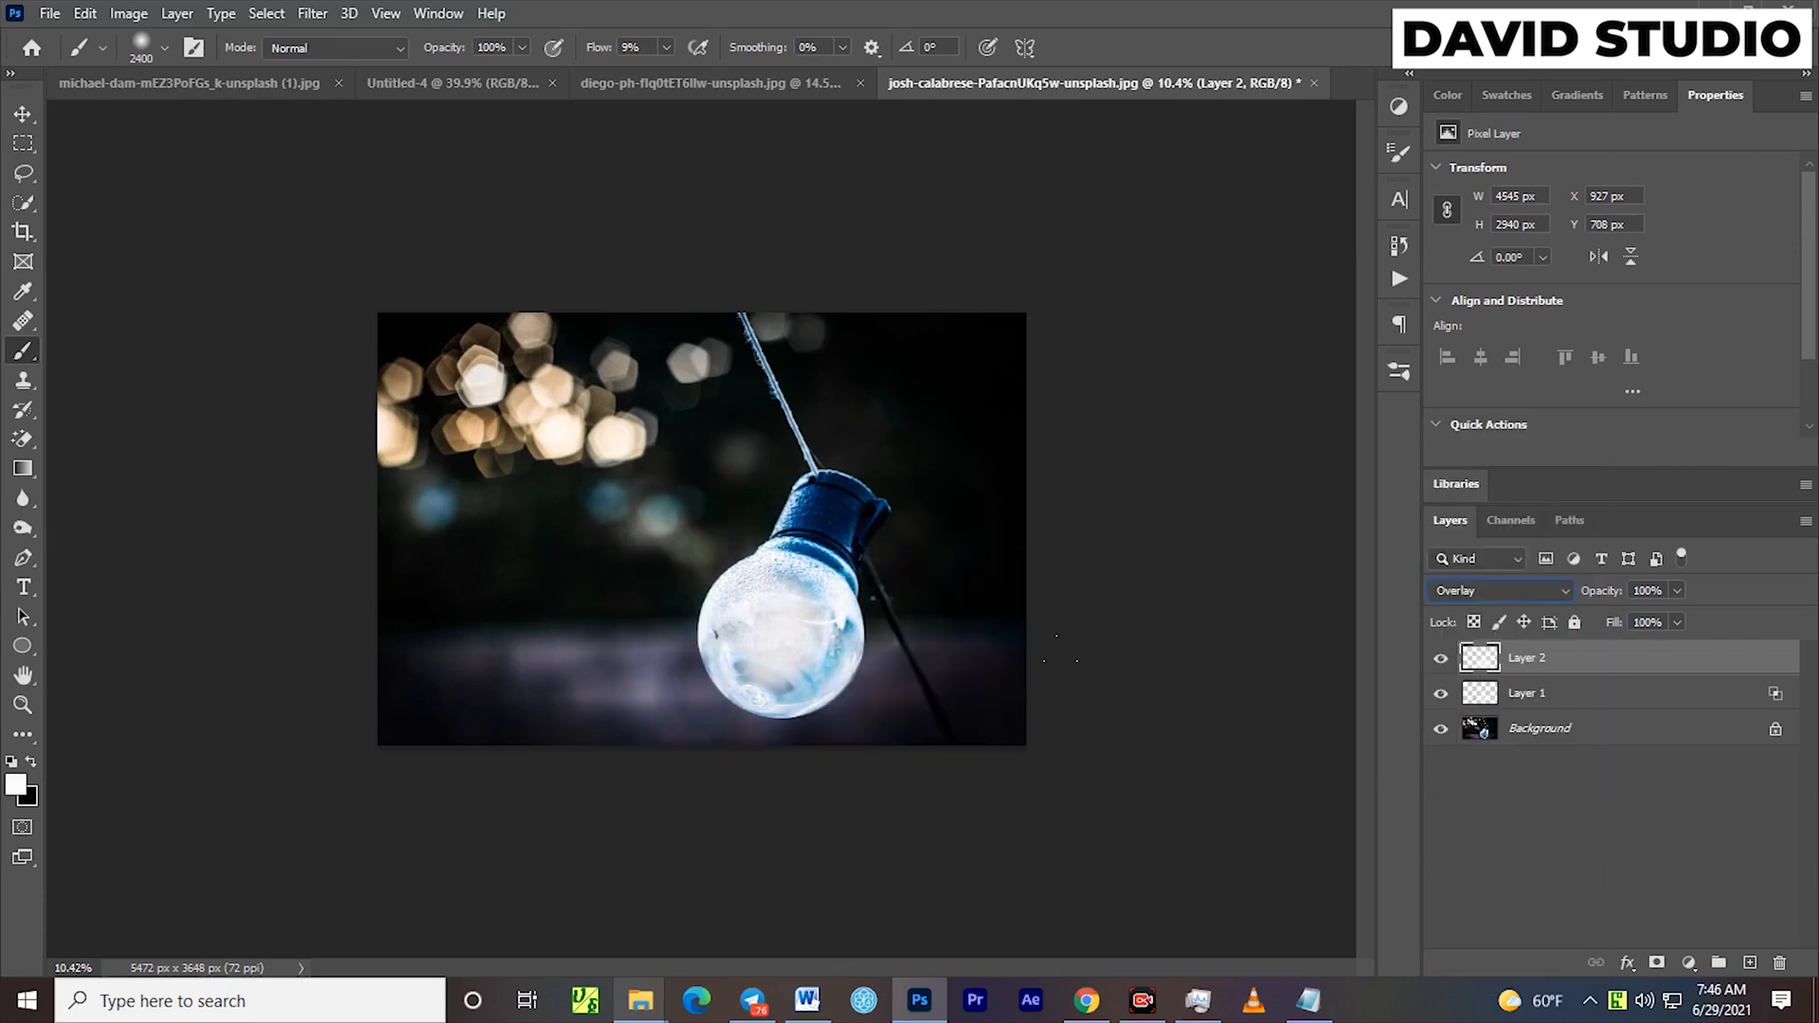
Add a third layer with a few 2400 px soft white brush dabs over the bulb and set its blend mode to Overlay
click(1750, 963)
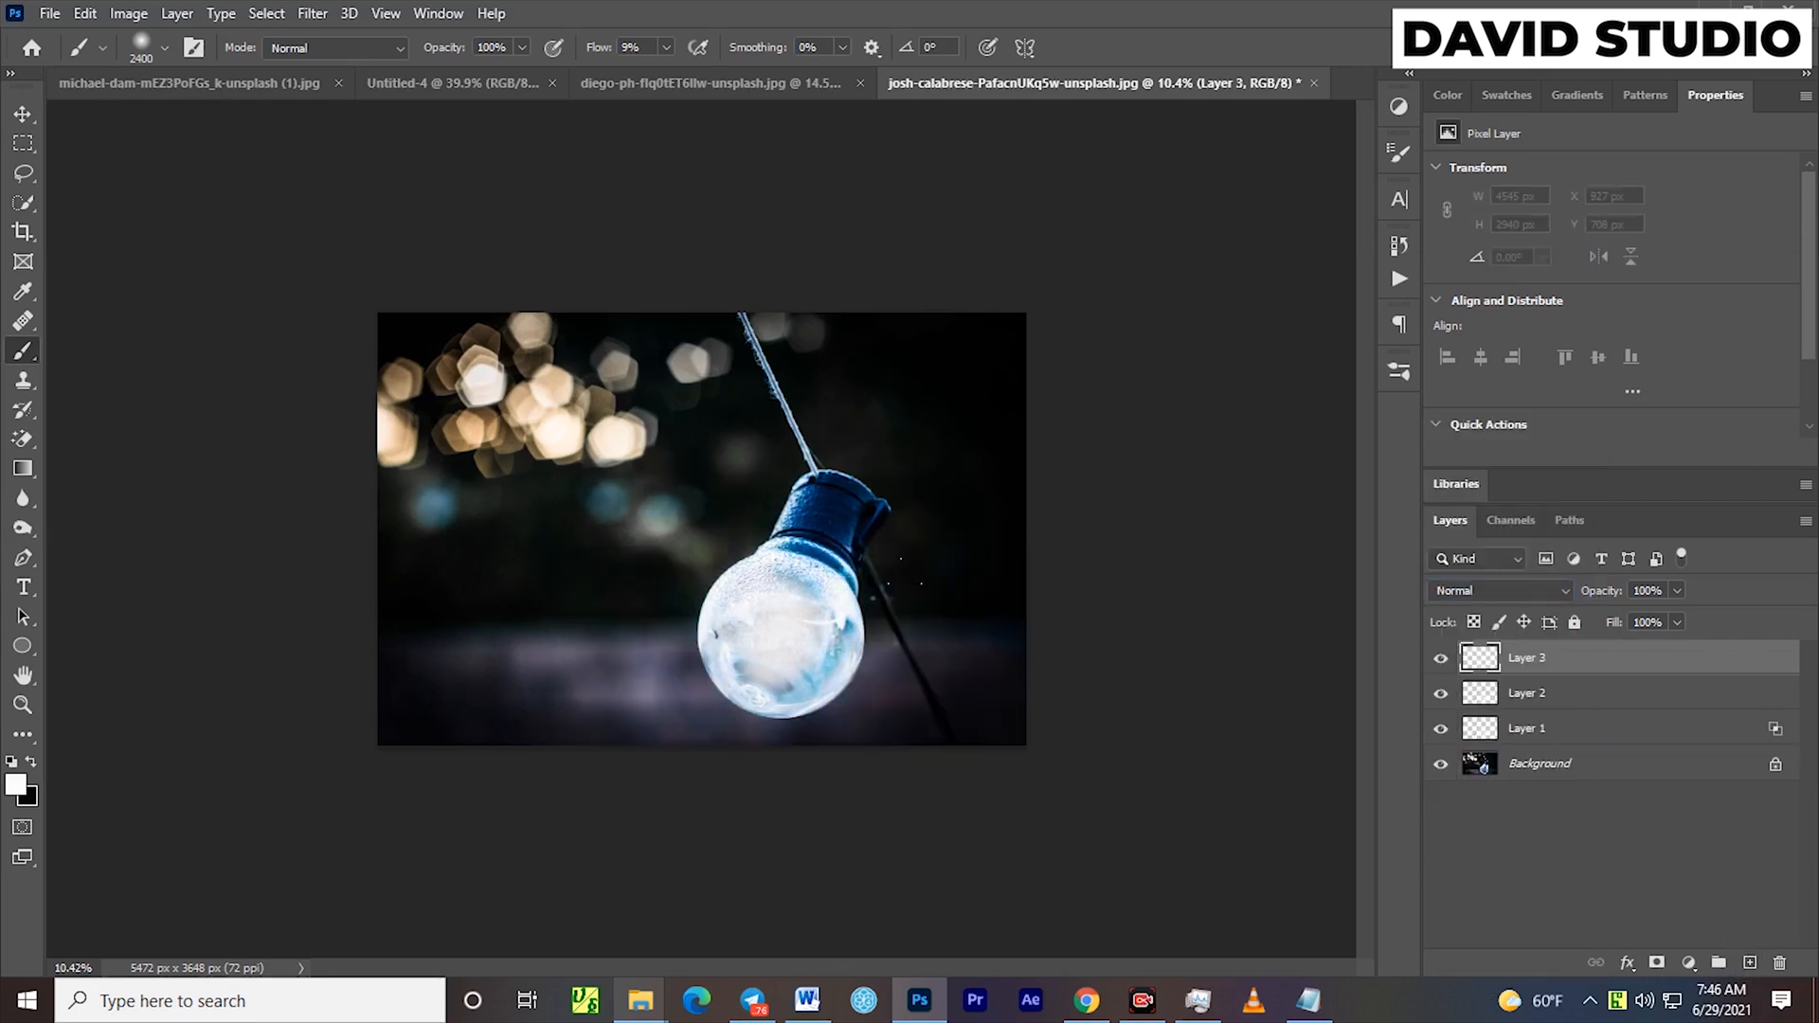
click(802, 618)
click(761, 633)
click(736, 642)
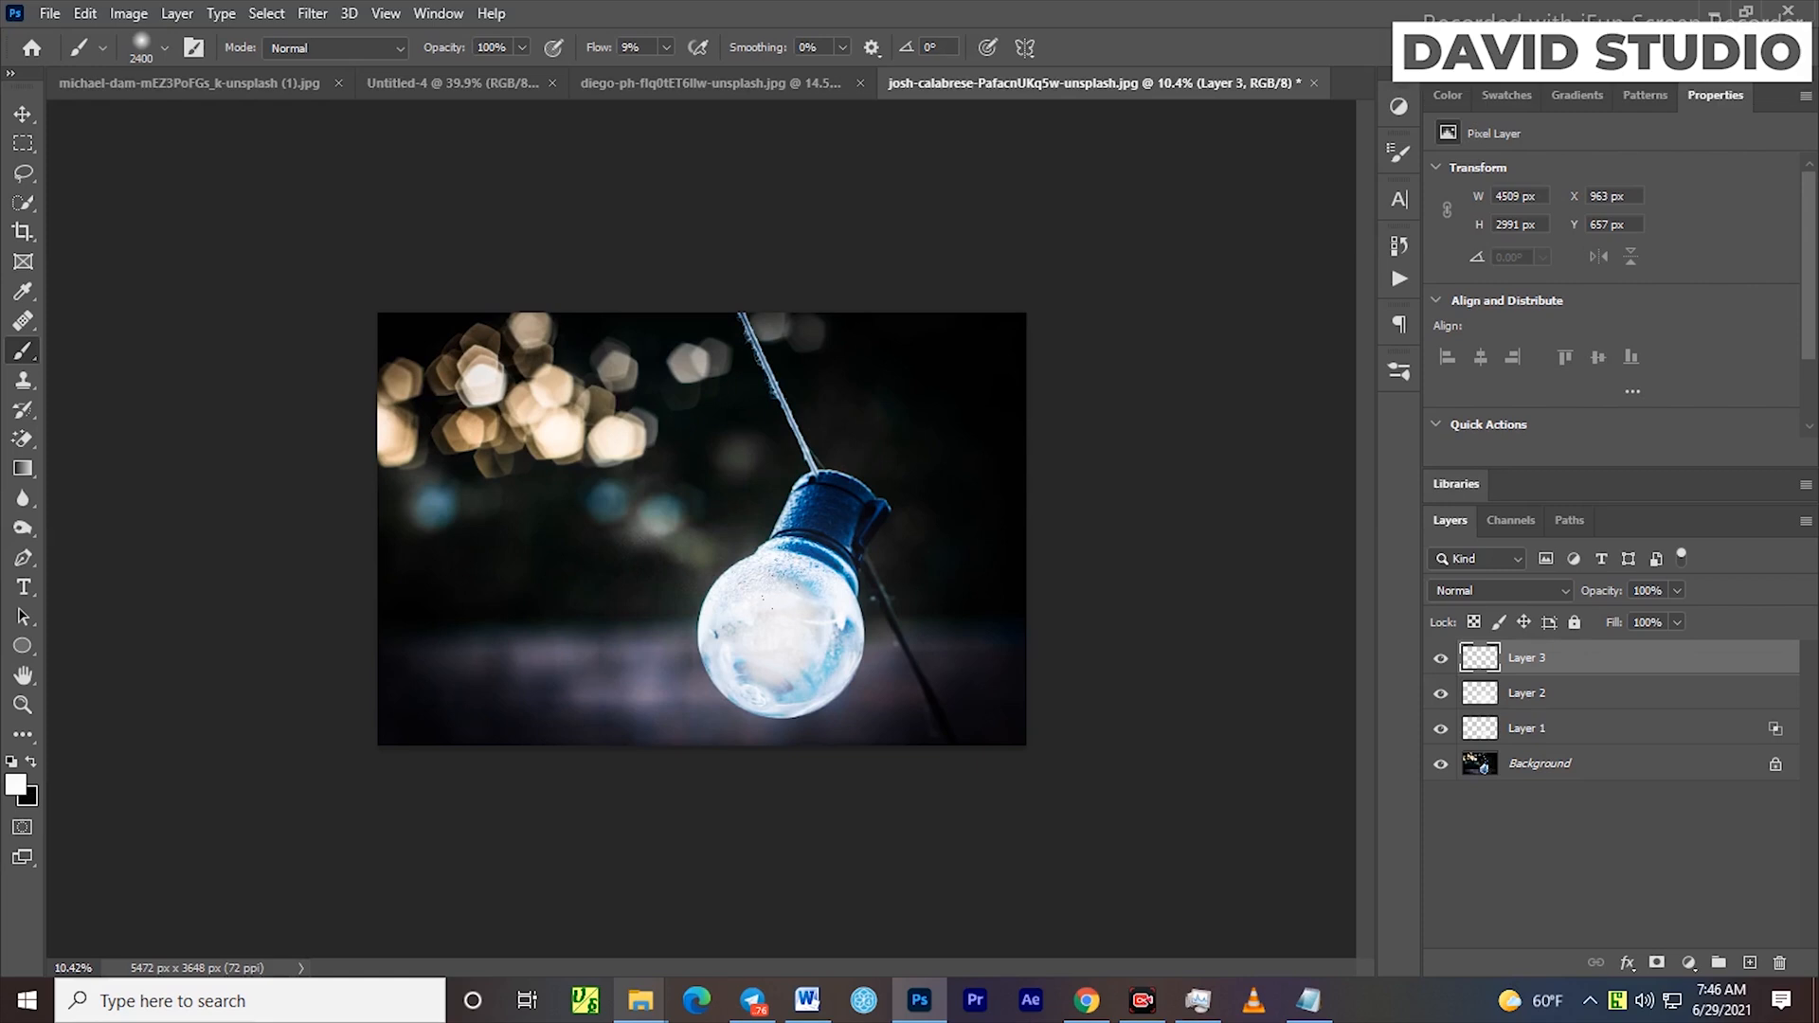
click(832, 650)
click(1465, 592)
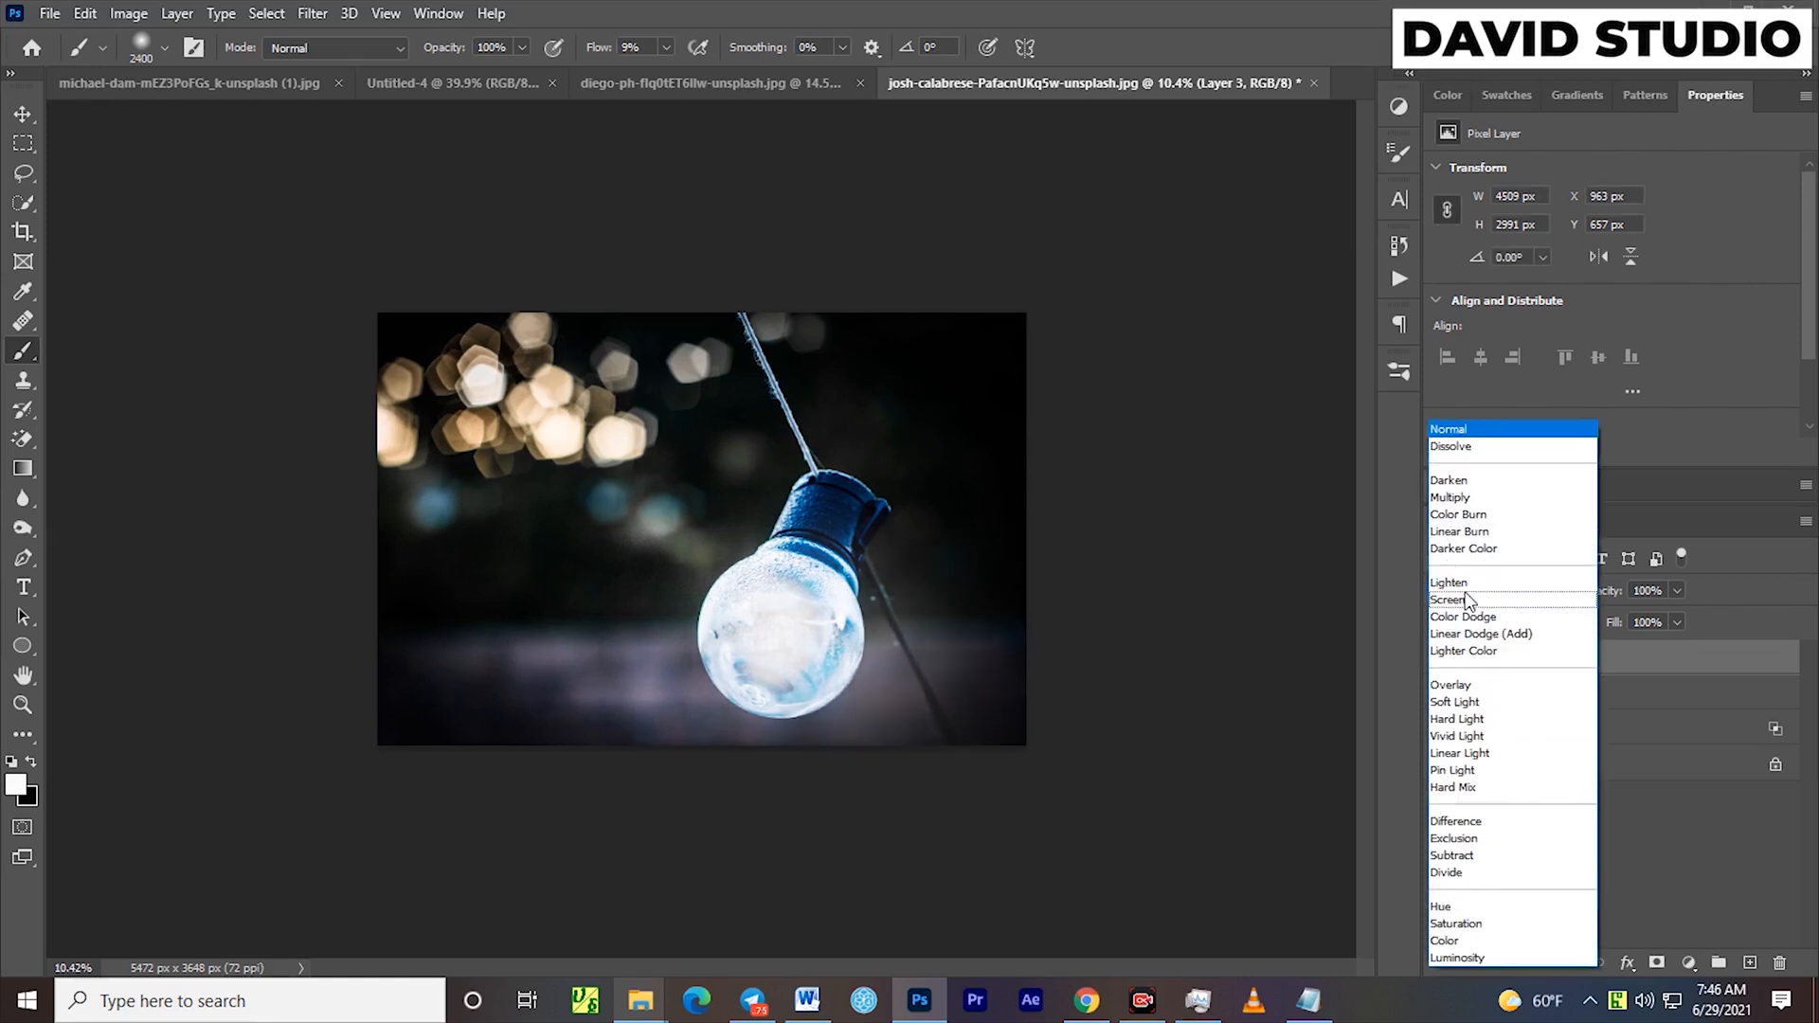
click(1473, 686)
click(15, 114)
click(1205, 568)
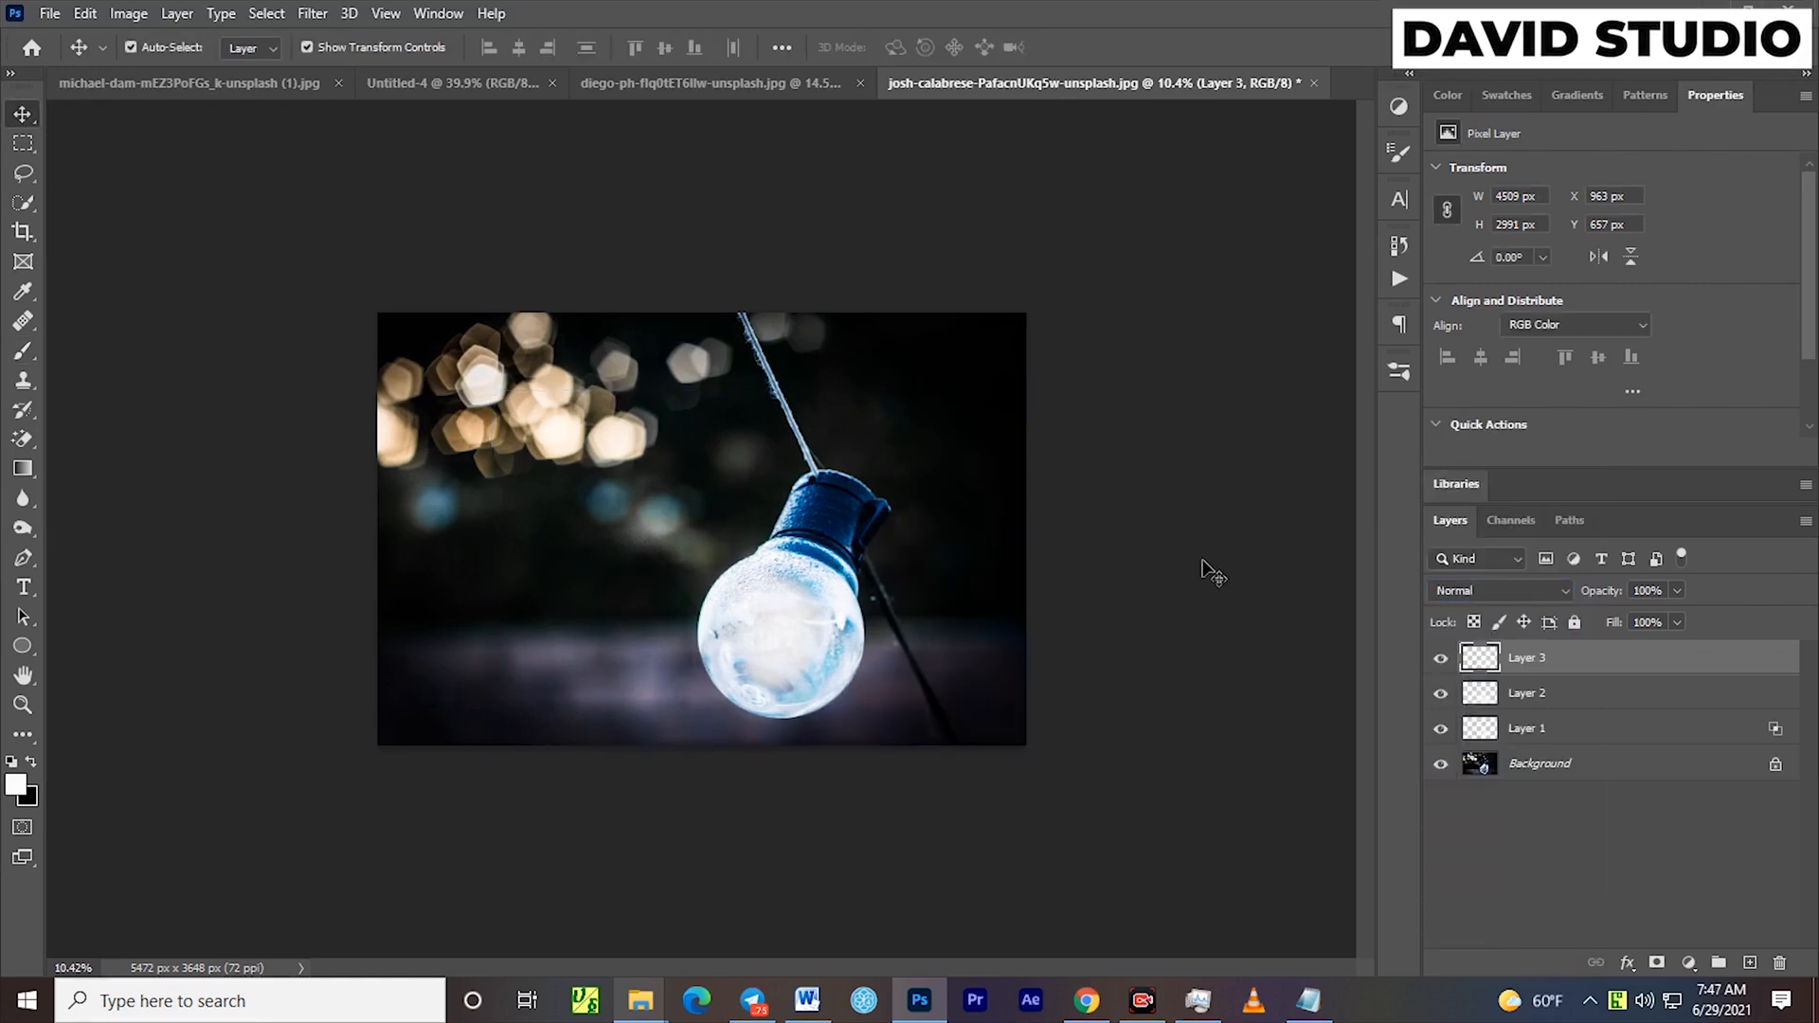
Group the three glow layers, Layer 1 through Layer 3, above the Background
scroll(1205, 569, down, 5)
scroll(1205, 569, up, 4)
scroll(1206, 569, down, 1)
click(1639, 663)
shift+click(1609, 728)
key(ctrl+g)
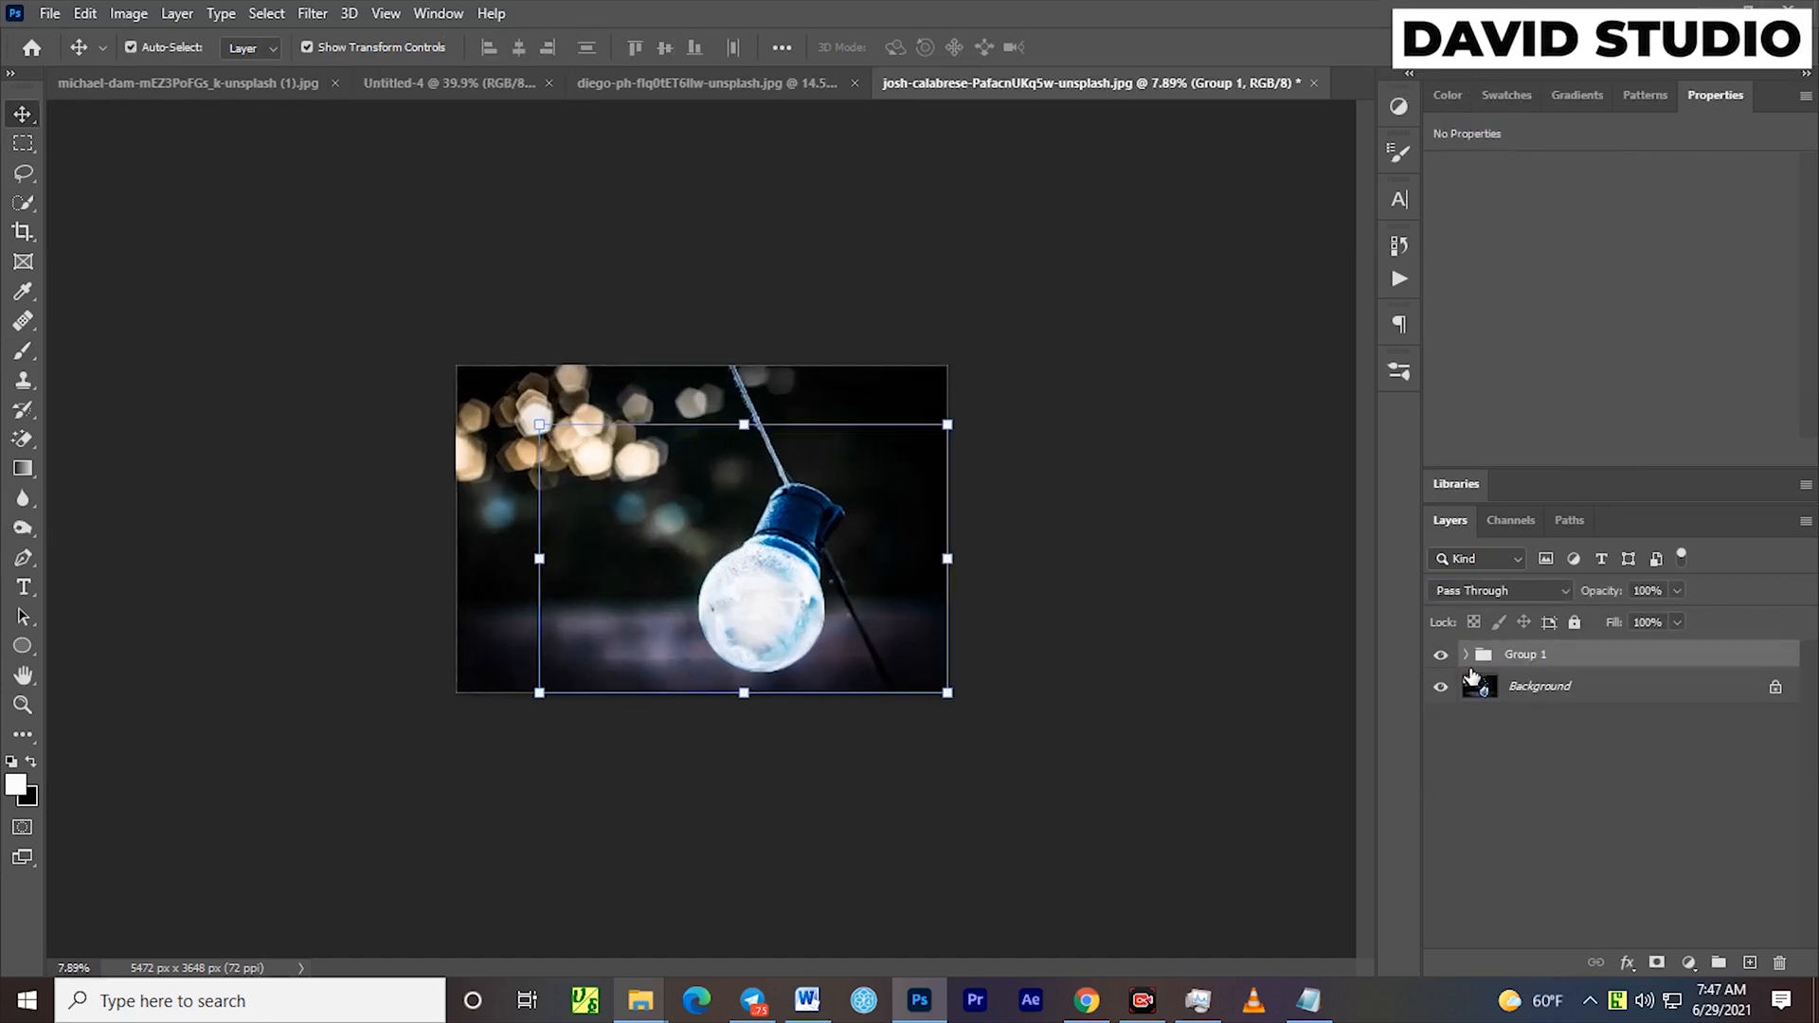
Toggle the new glow group's visibility to compare the bulb lit and unlit, and deselect the group
click(1441, 656)
click(1441, 655)
click(1441, 656)
click(1441, 656)
click(1127, 665)
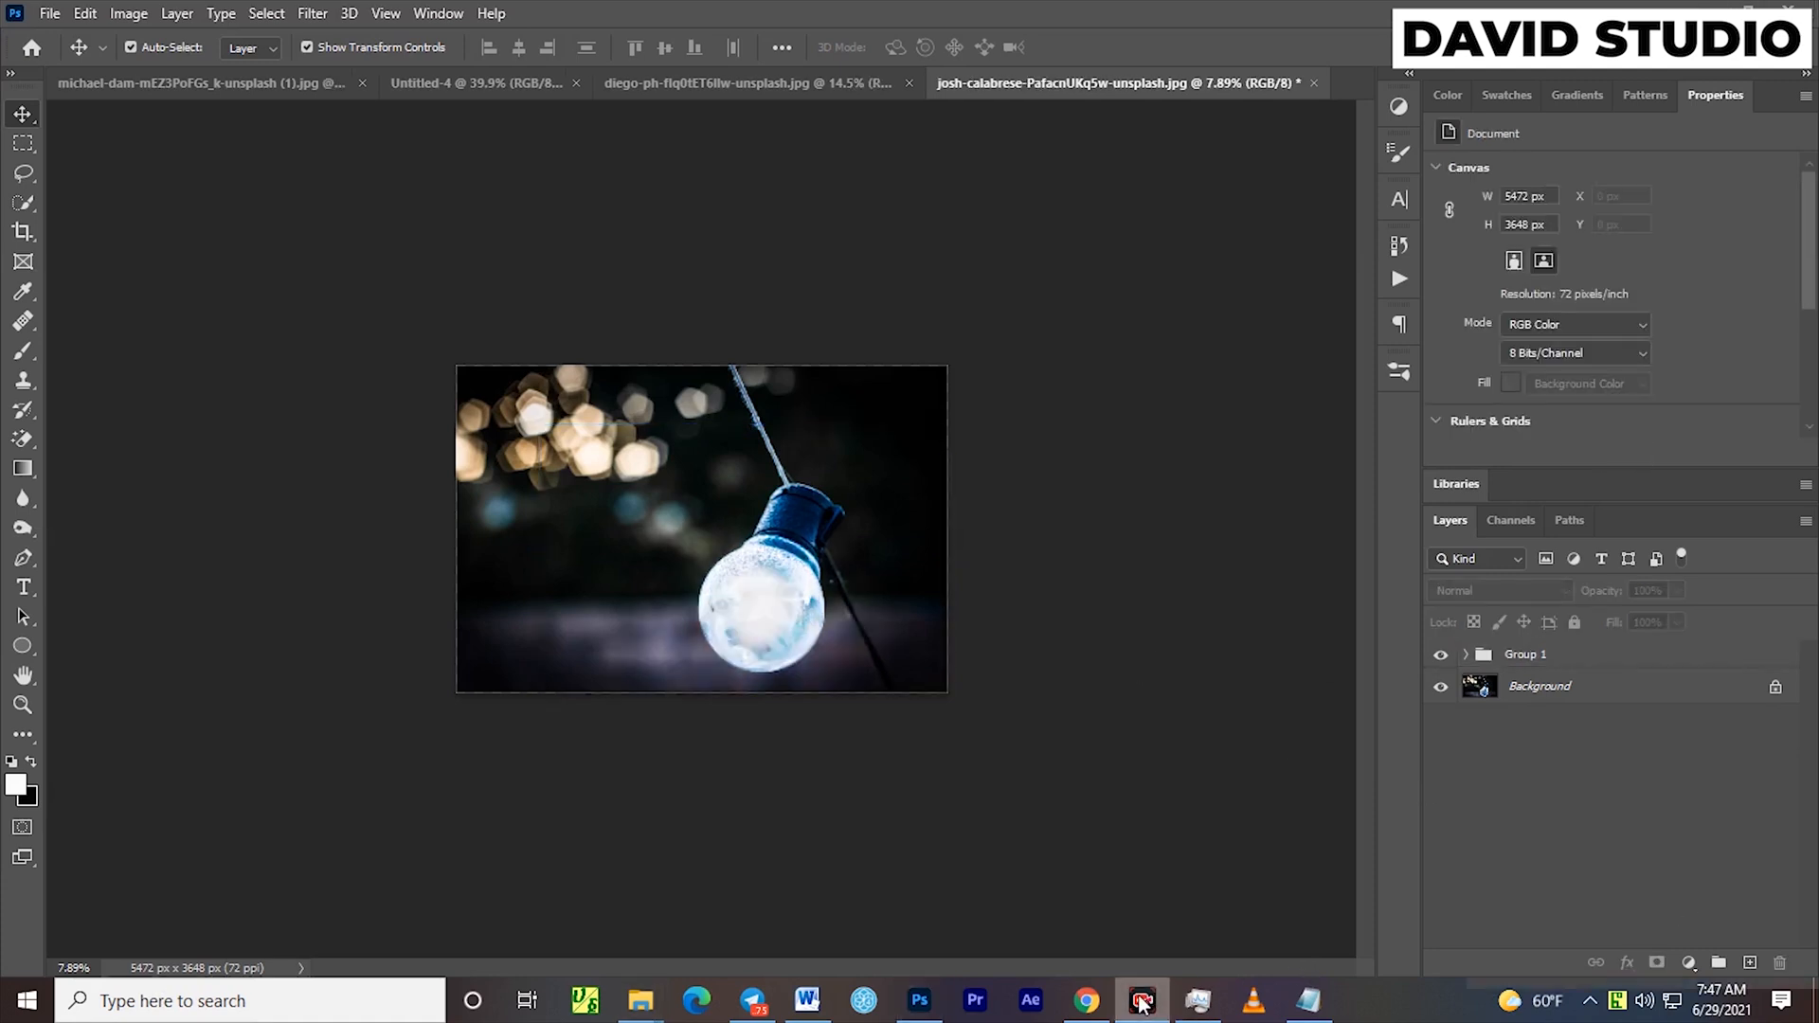